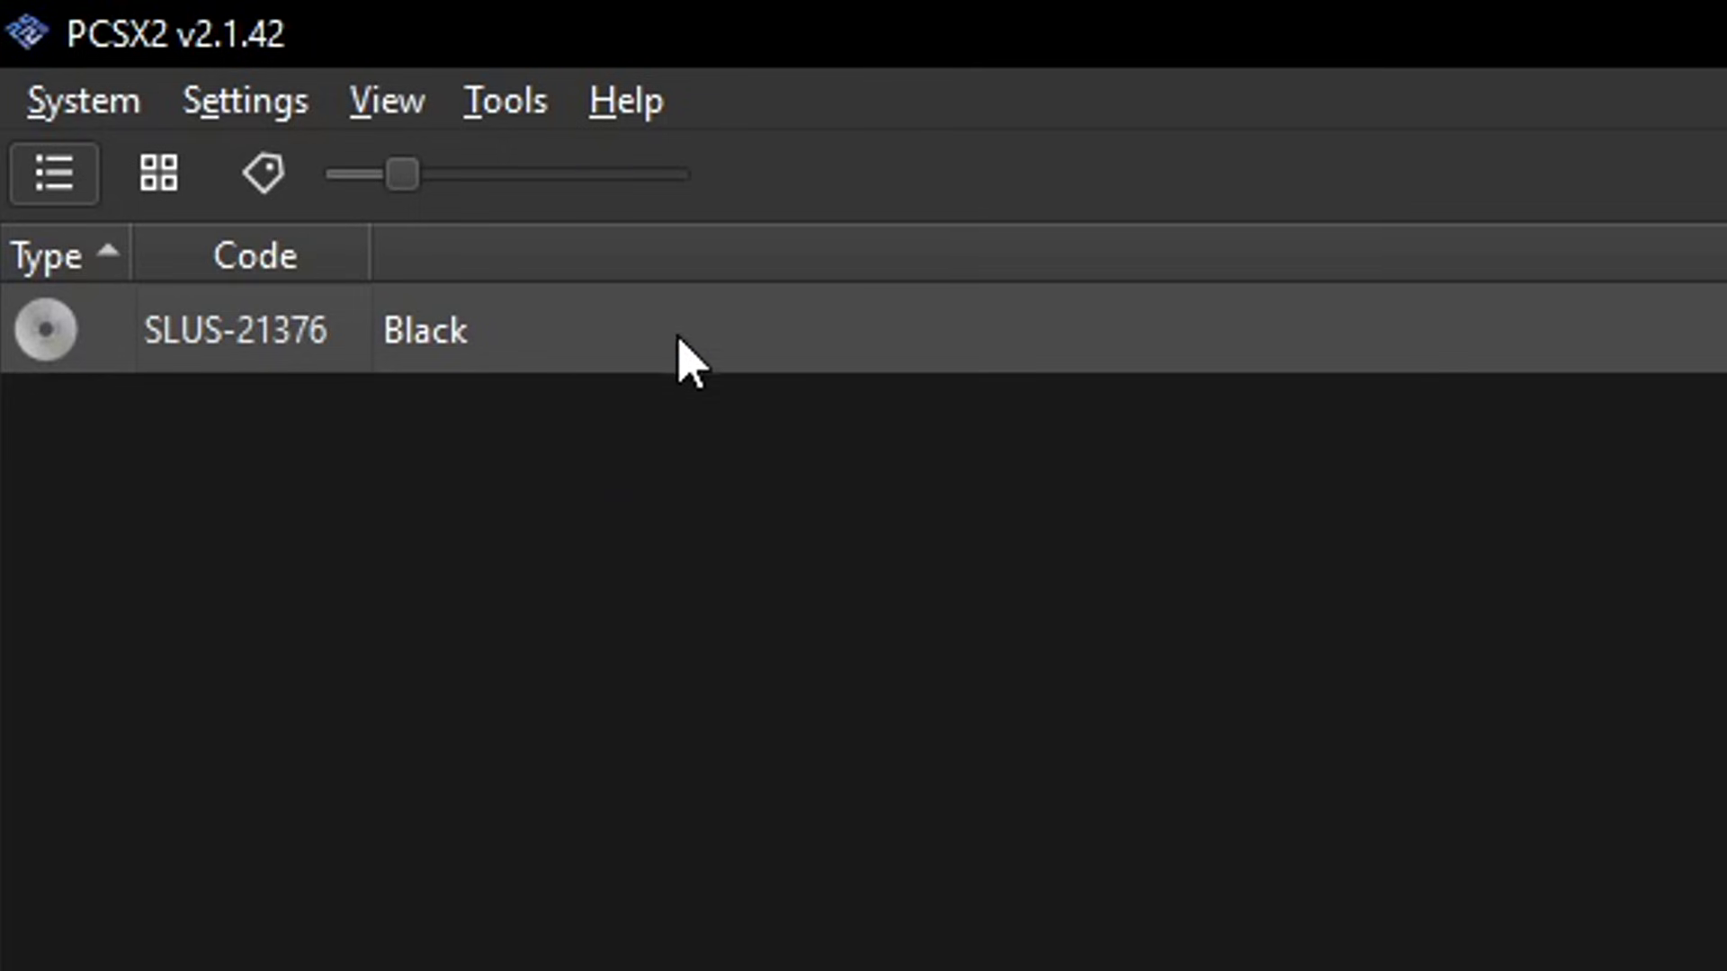
Open the properties of the game Black to check its serial and CRC
{"action": "right_click", "coordinate": [458, 347]}
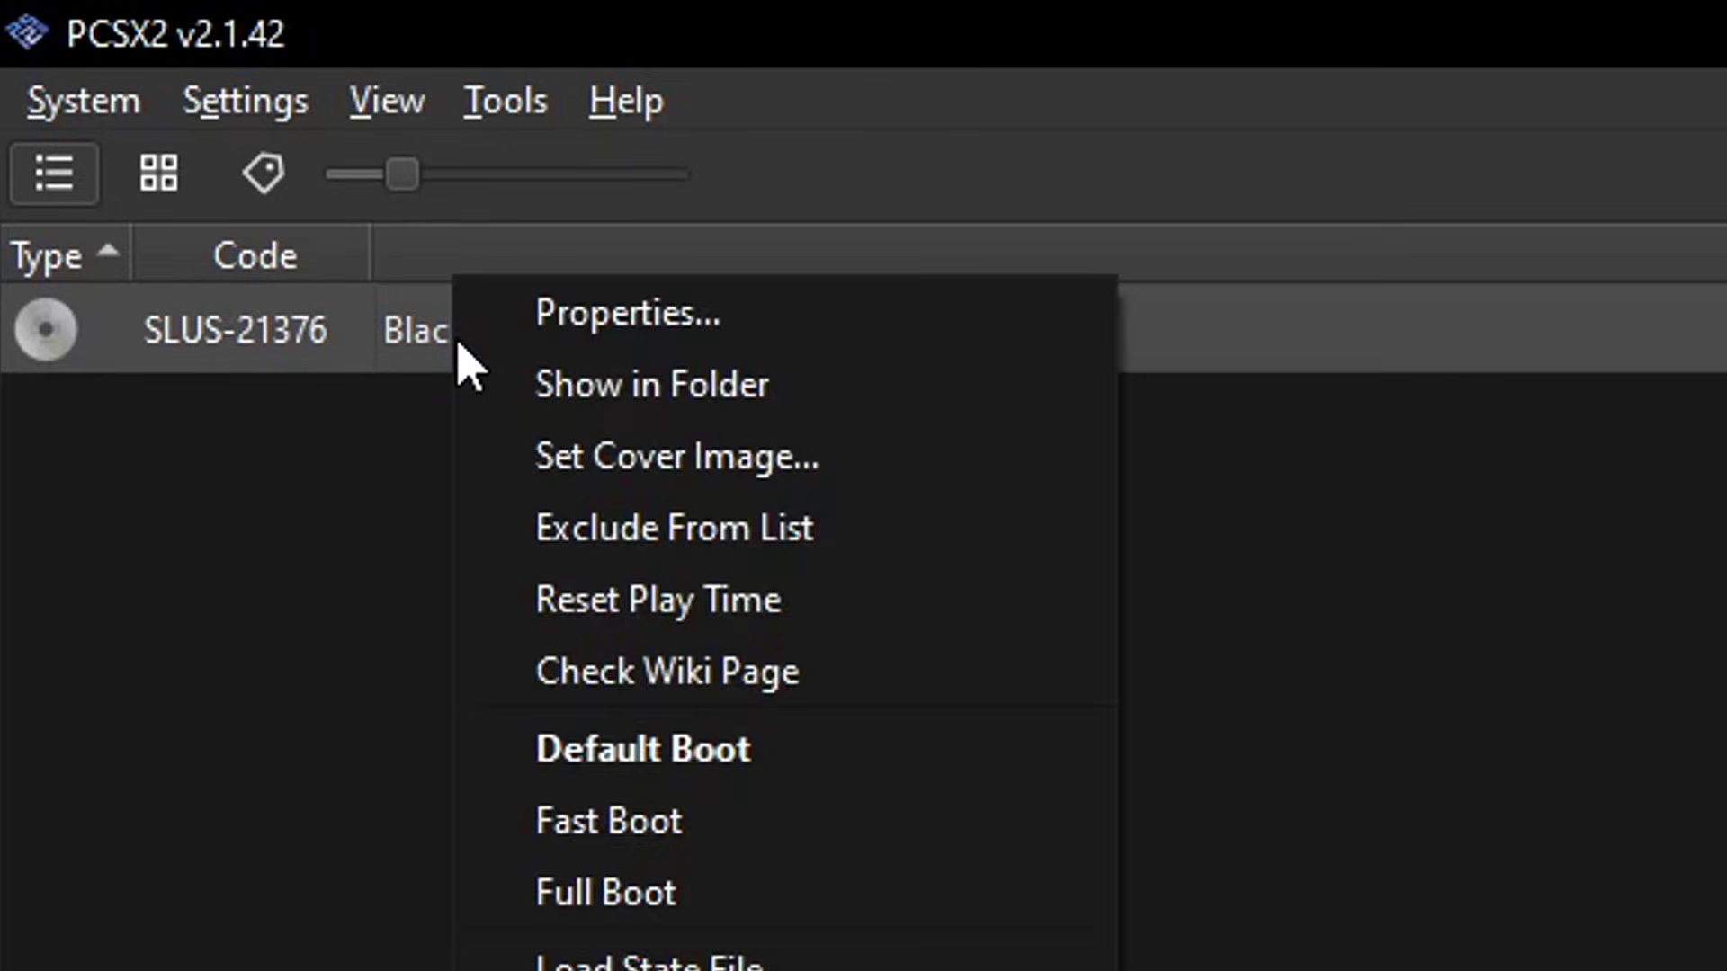
{"action": "left_click", "coordinate": [675, 335]}
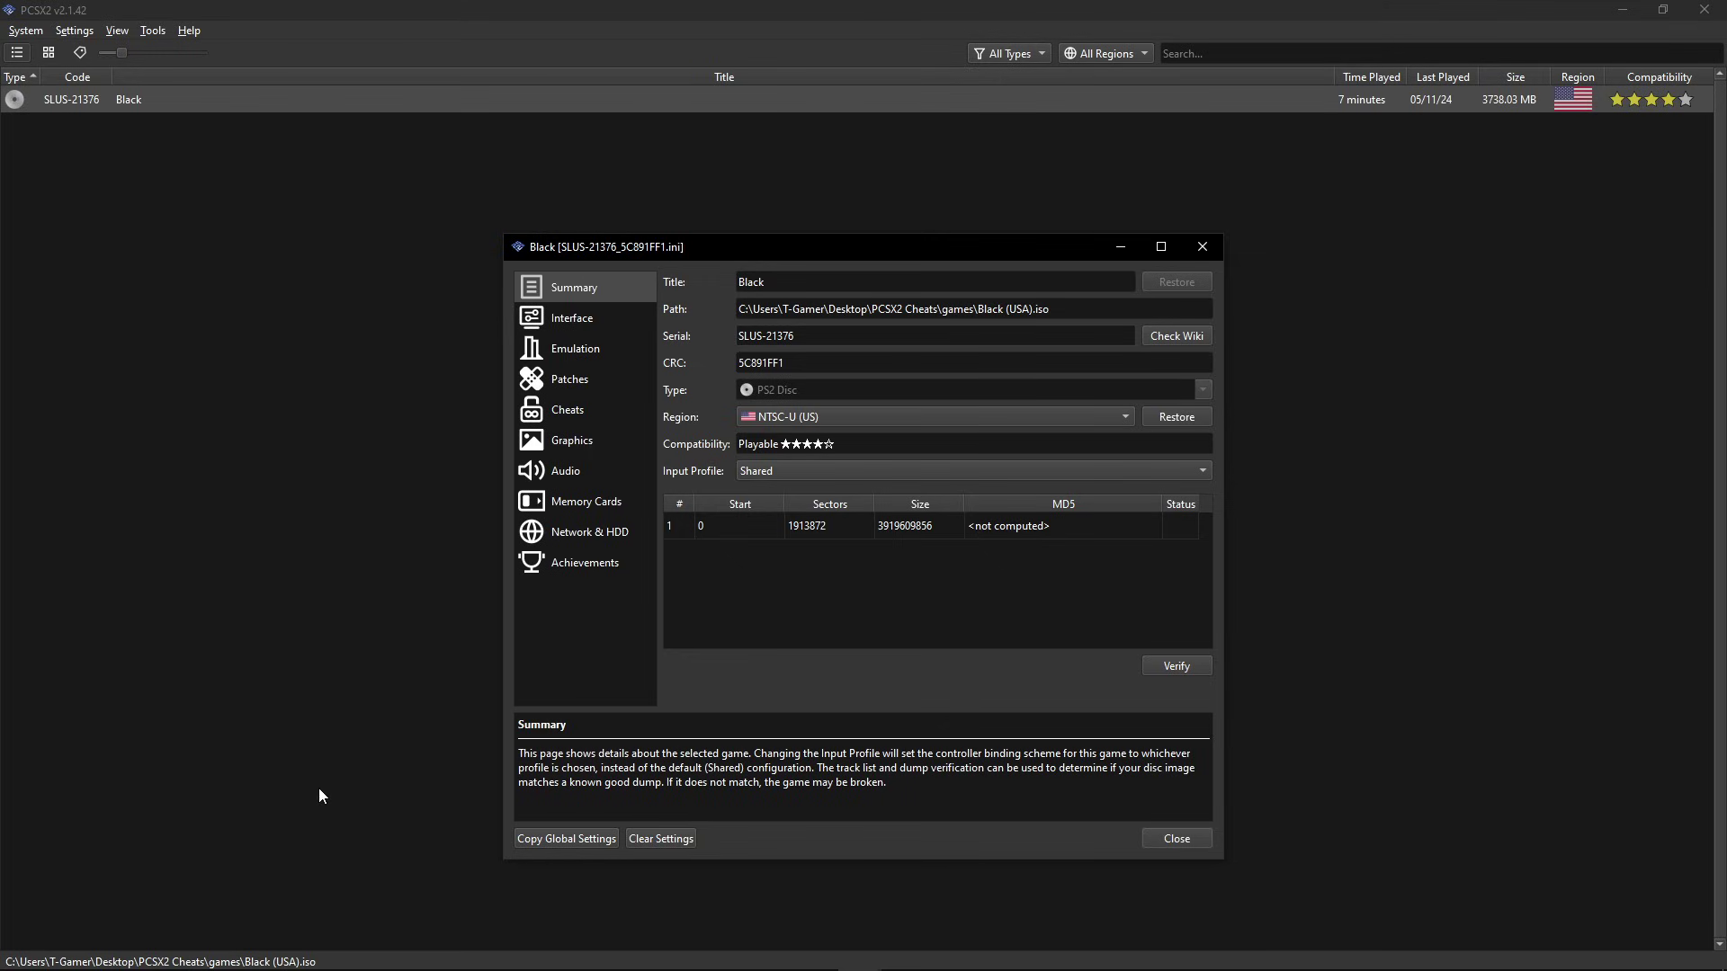
Switch to File Explorer, look inside the cheats folder and return to the PCSX2 Cheats folder
{"action": "left_click", "coordinate": [266, 951]}
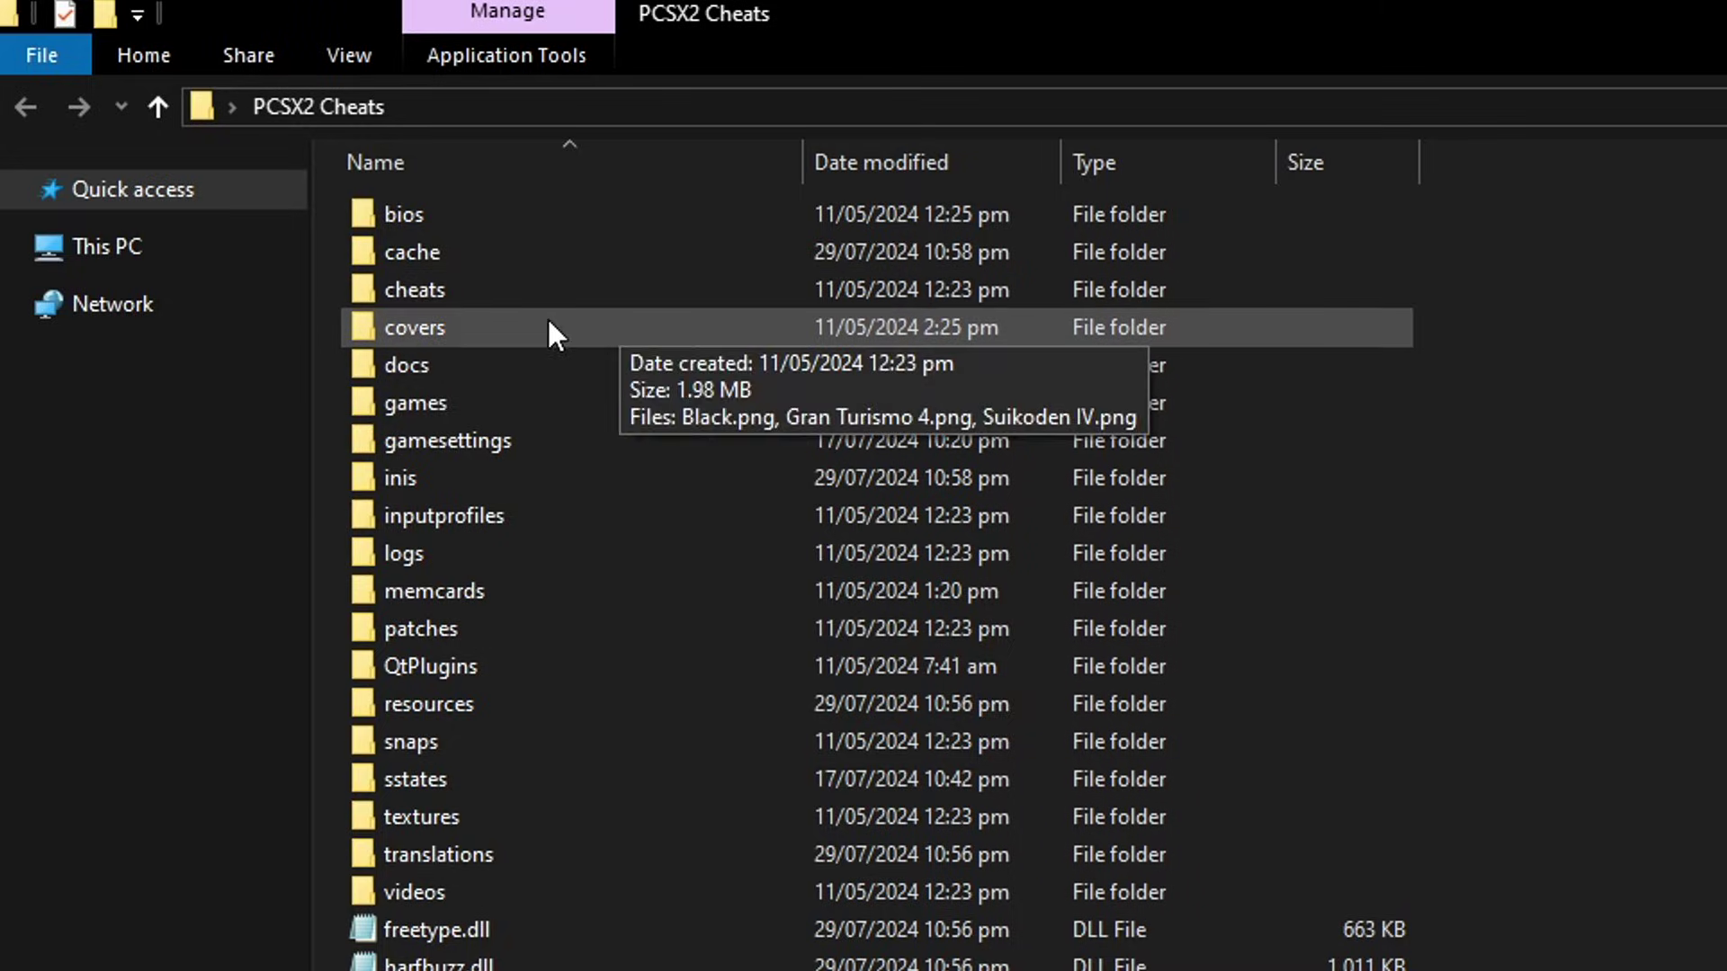
{"action": "double_click", "coordinate": [517, 299]}
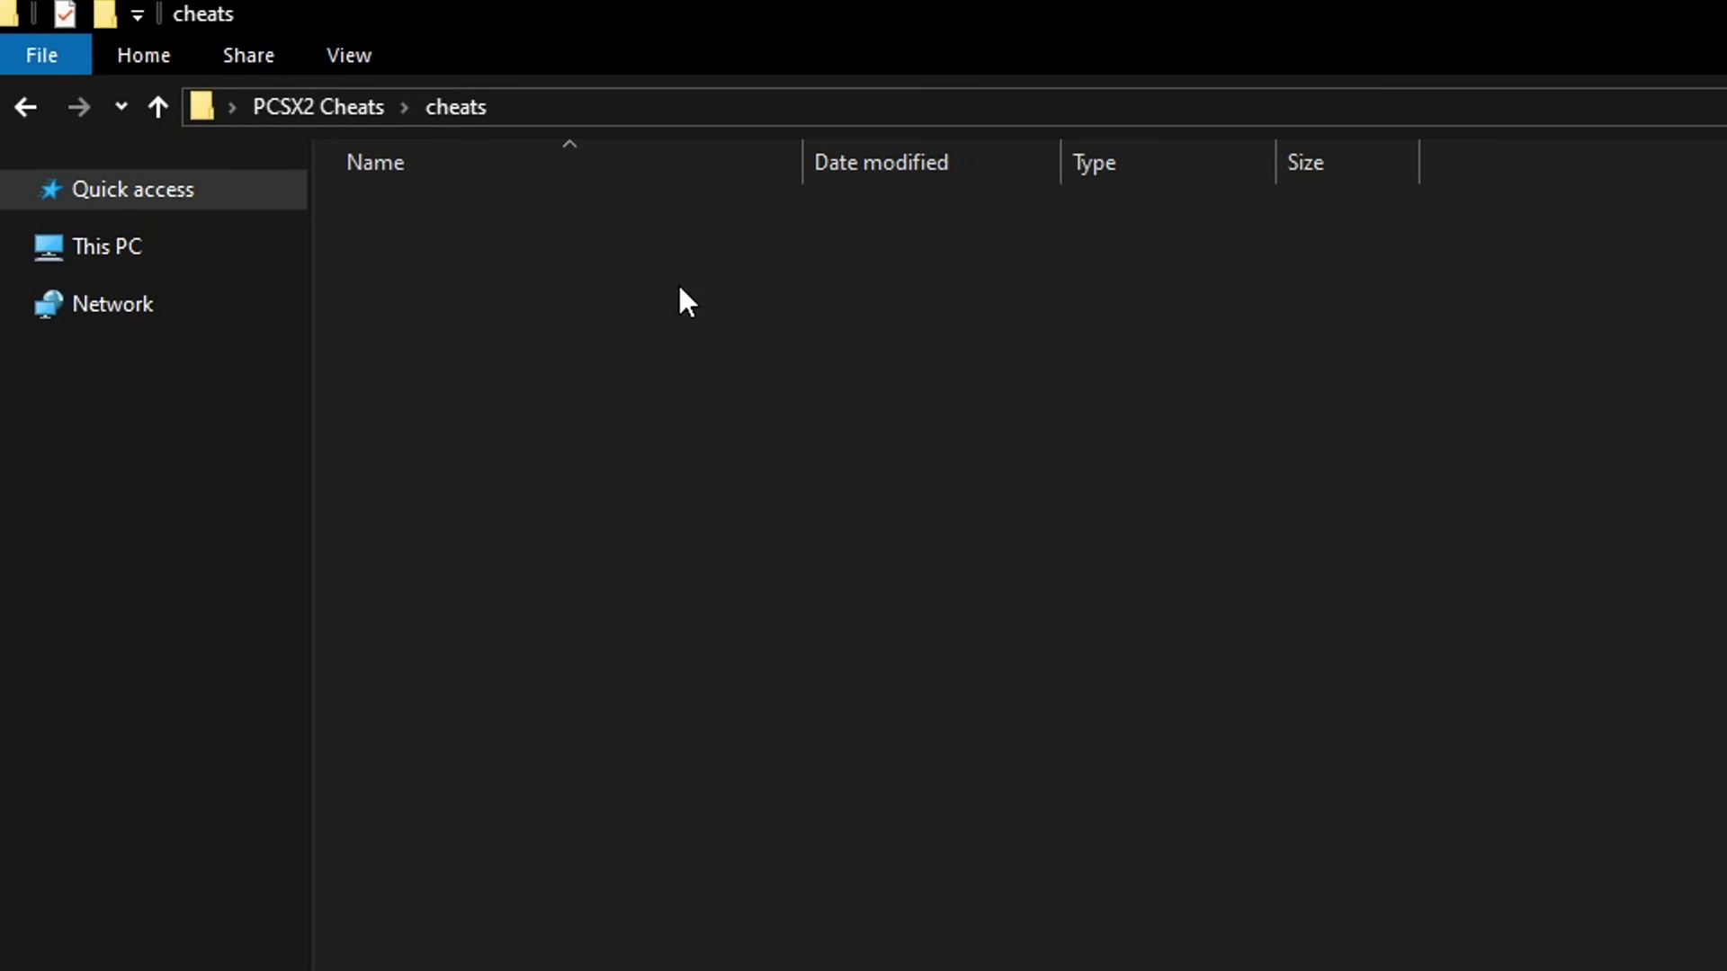
{"action": "left_click", "coordinate": [349, 106]}
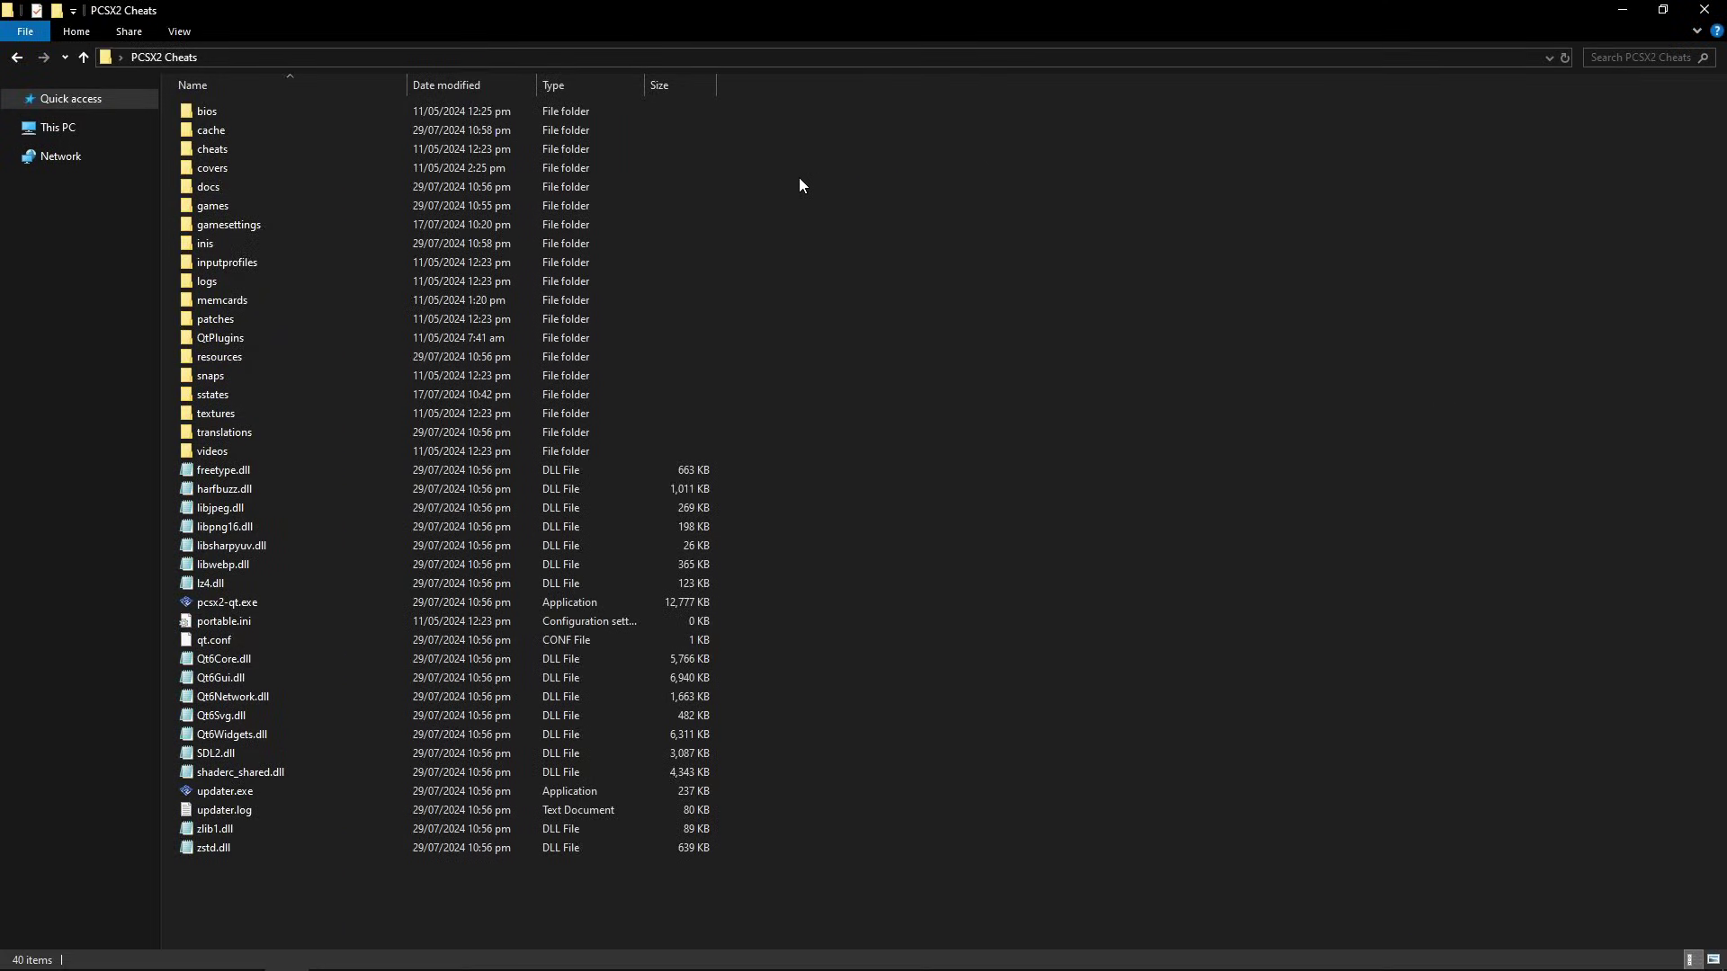
{"action": "left_click", "coordinate": [226, 153]}
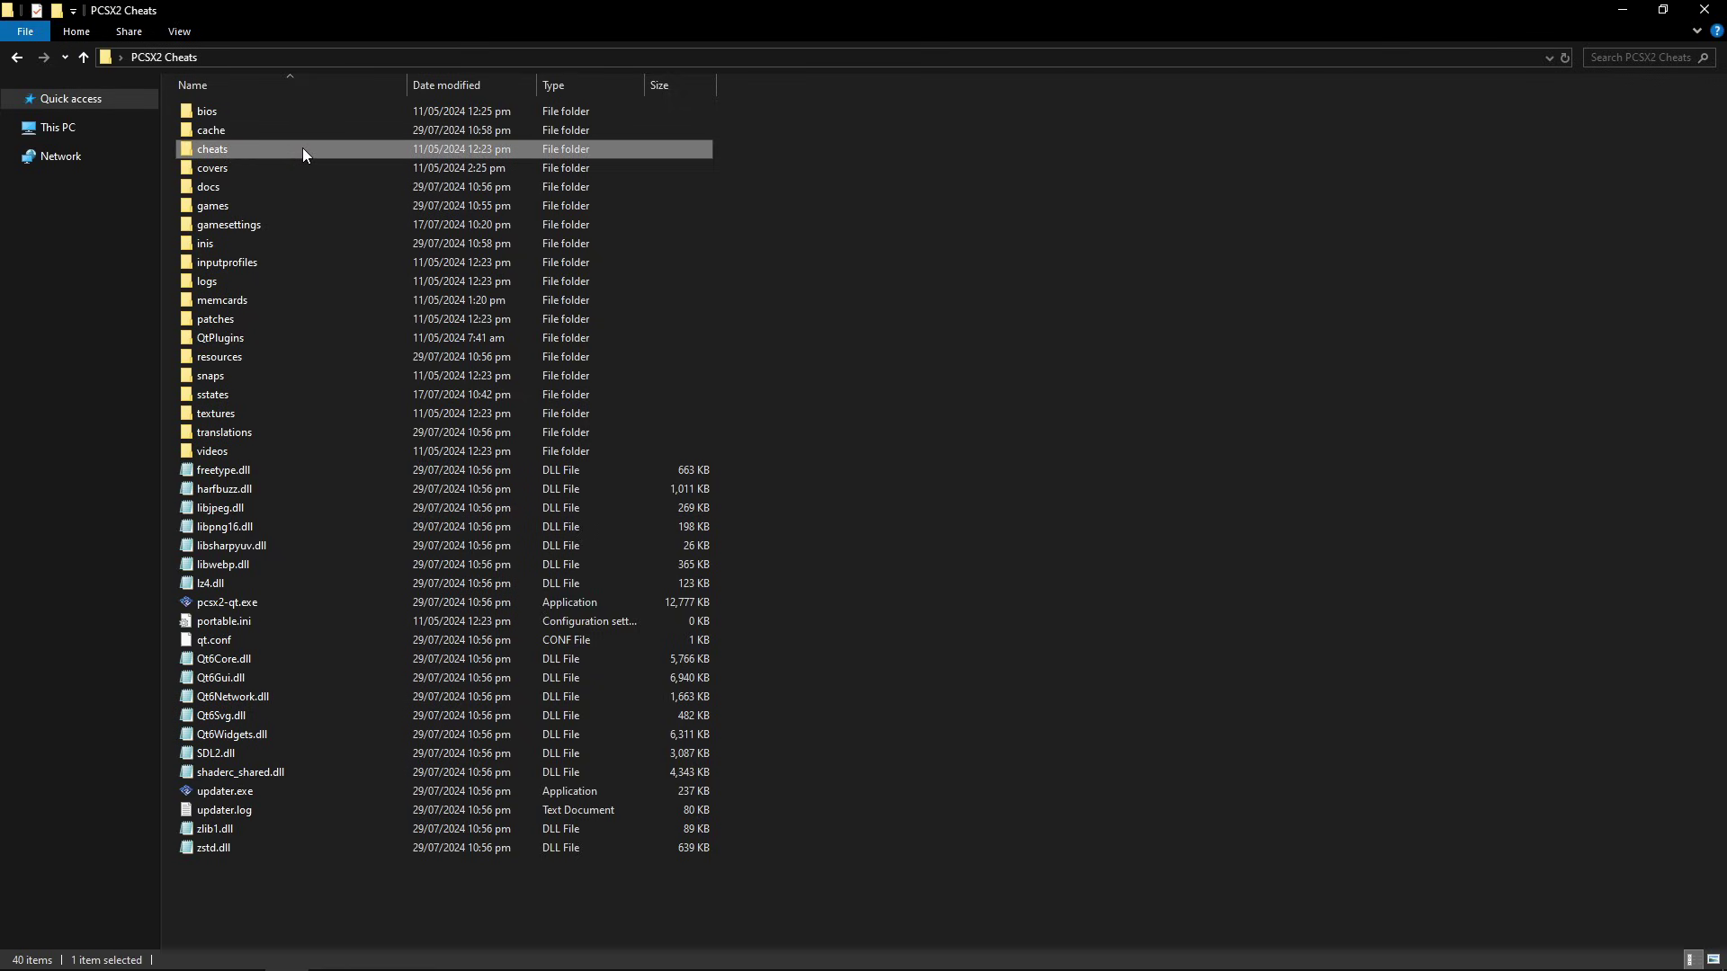
{"action": "left_click", "coordinate": [878, 294]}
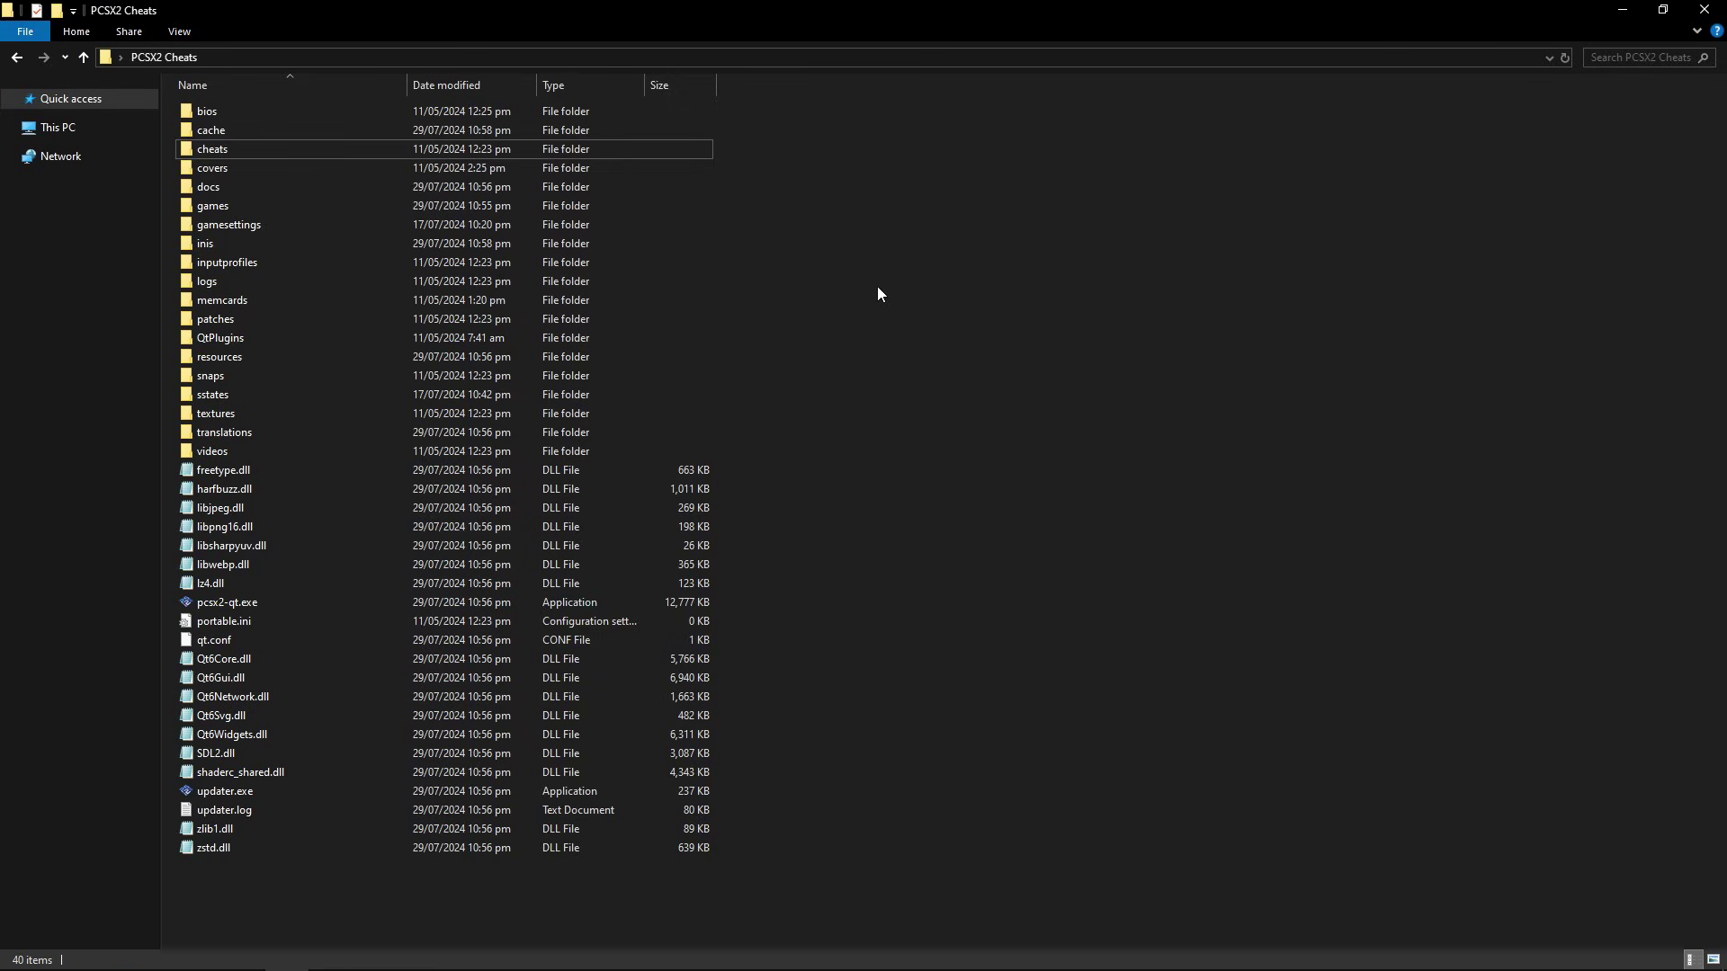
Switch to PCSX2 and open the Cheats Directory from the global folder settings
{"action": "mouse_move", "coordinate": [861, 954]}
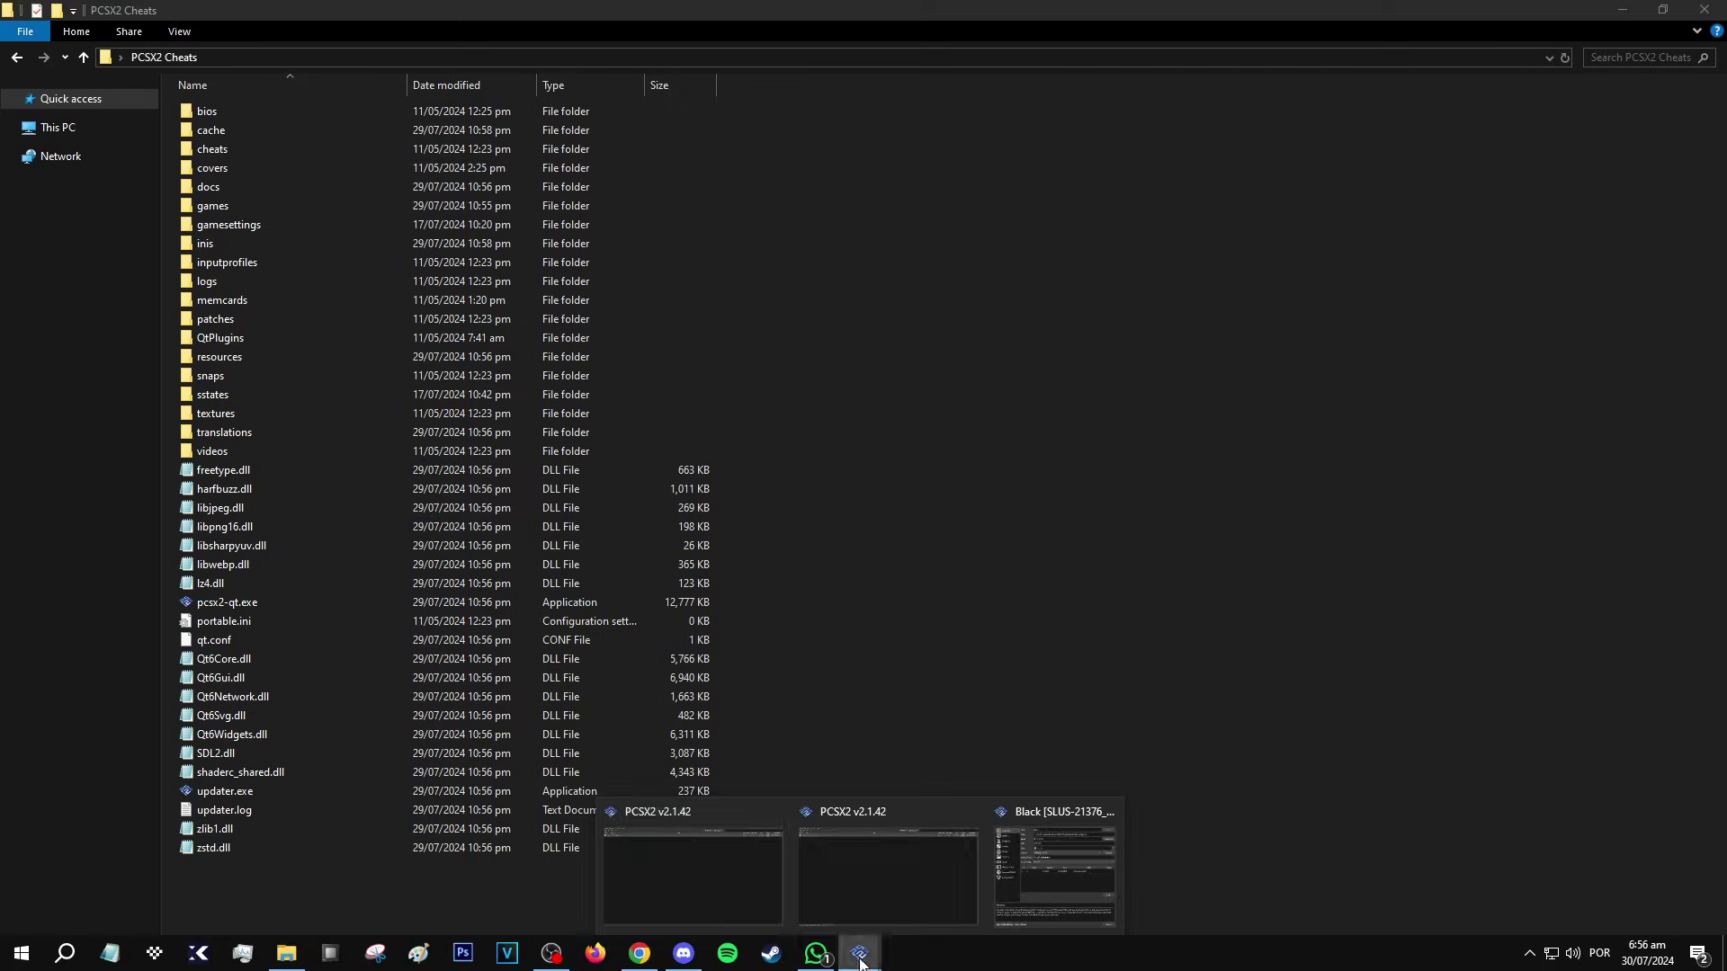
{"action": "left_click", "coordinate": [729, 881]}
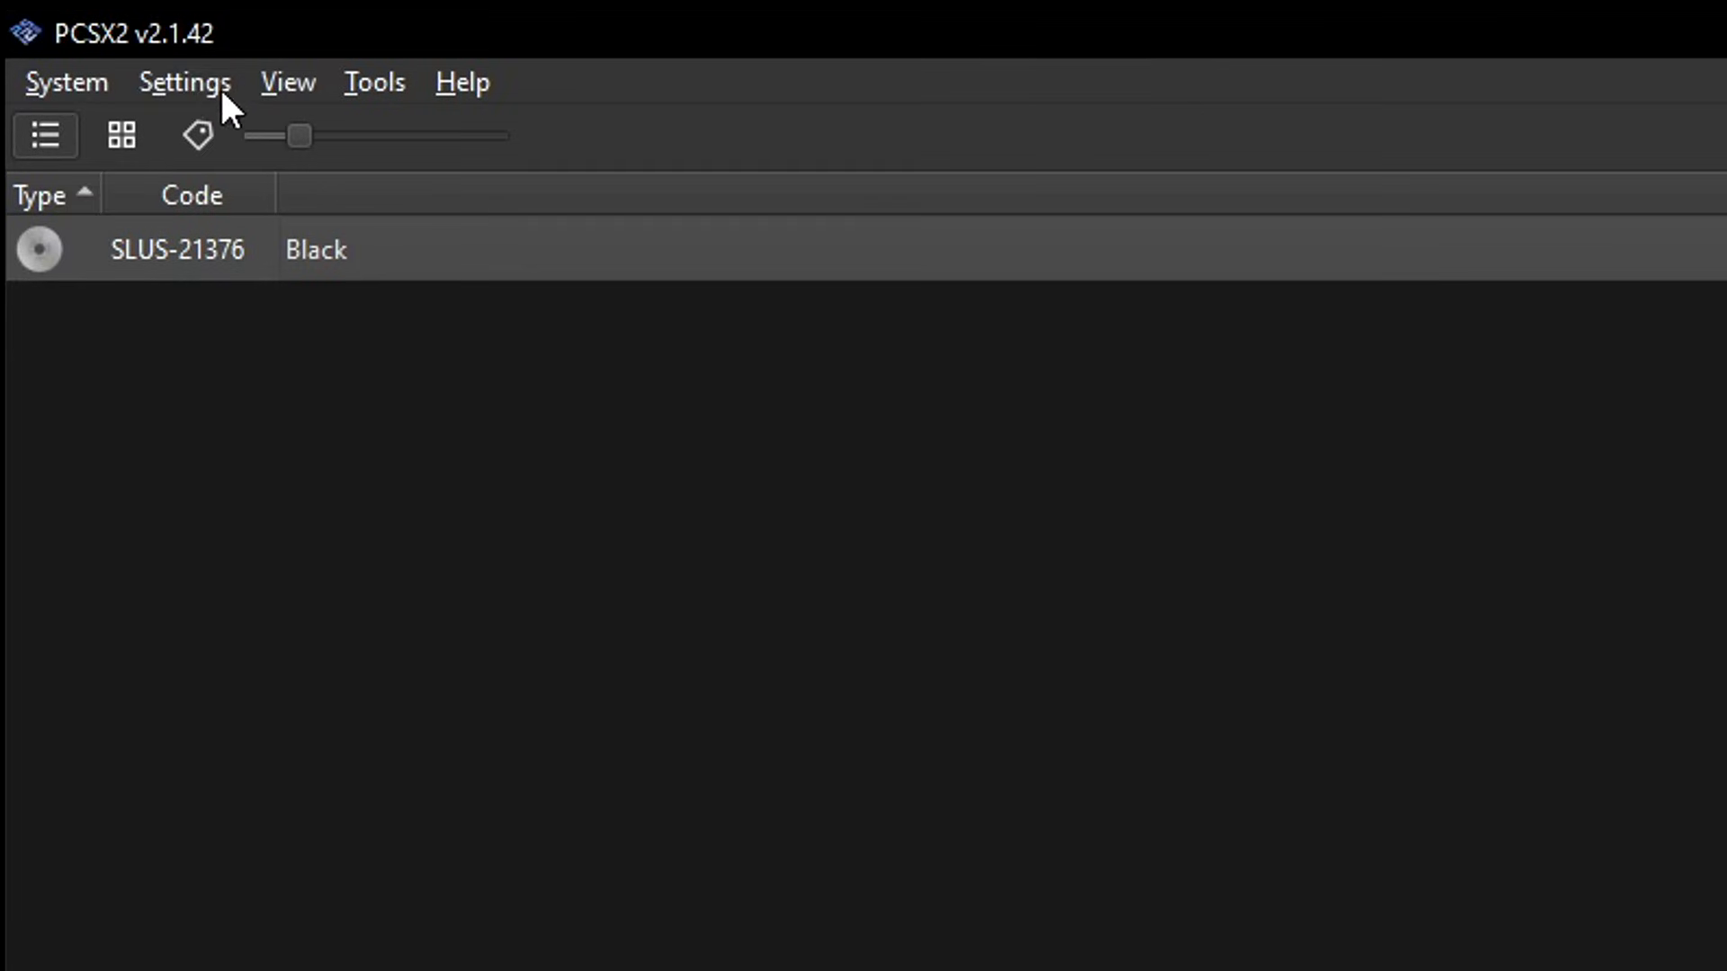
{"action": "left_click", "coordinate": [194, 84]}
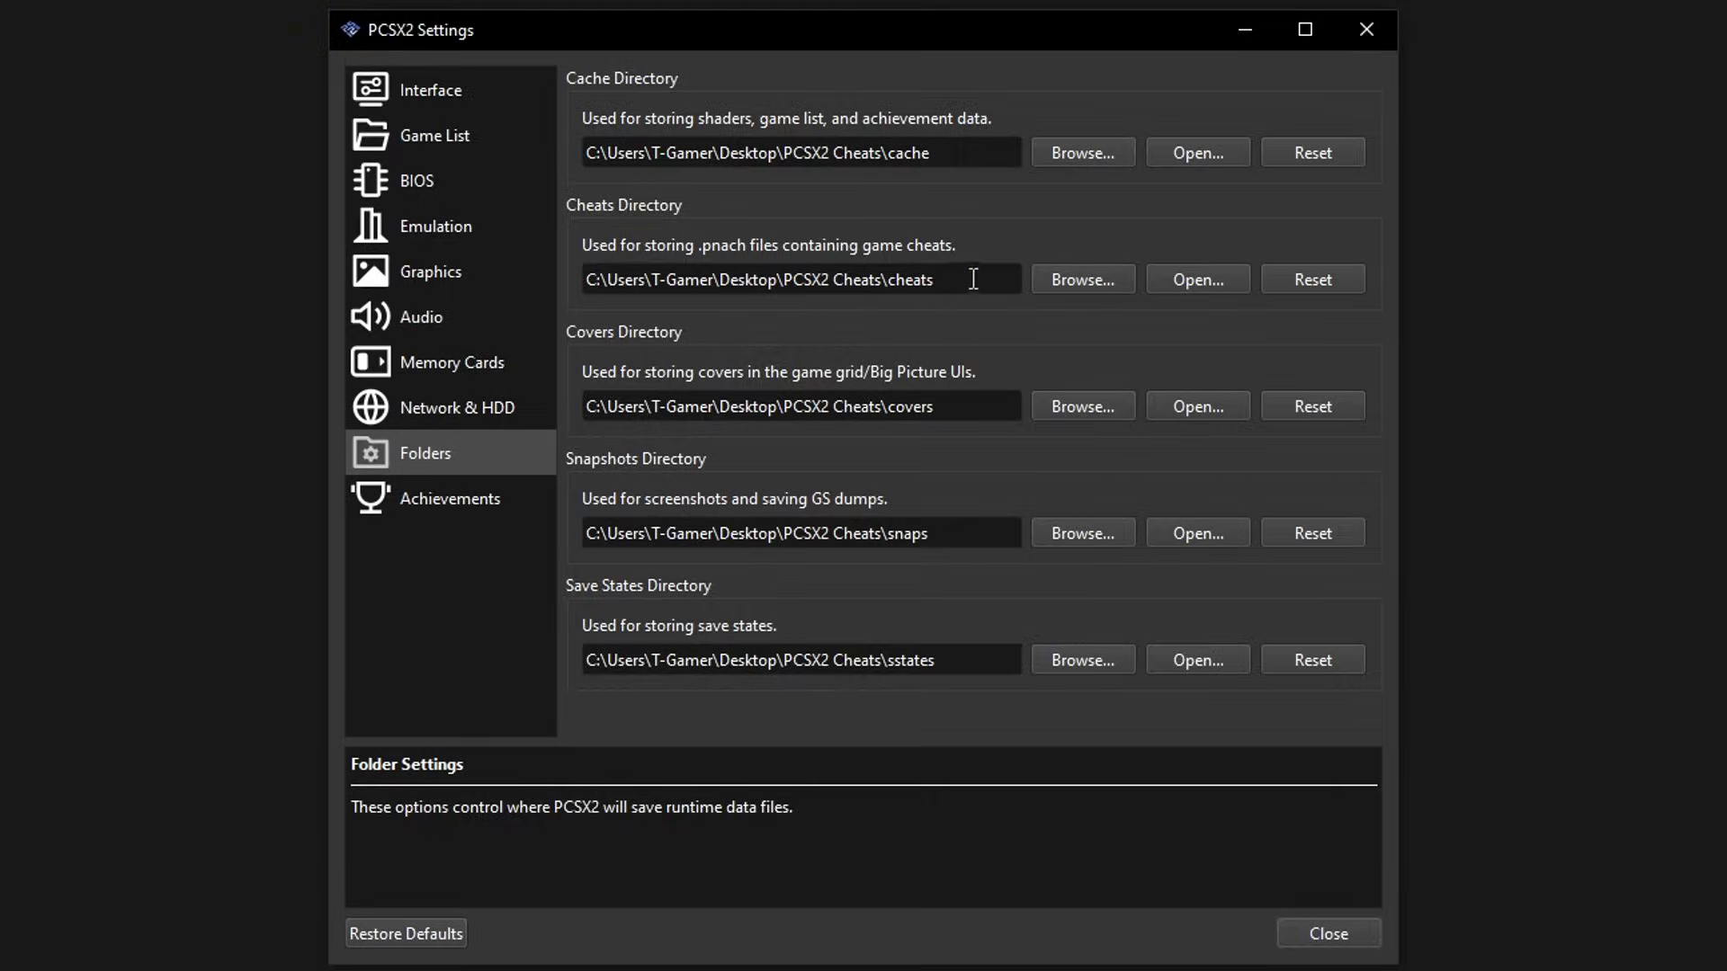
{"action": "left_click", "coordinate": [1203, 283]}
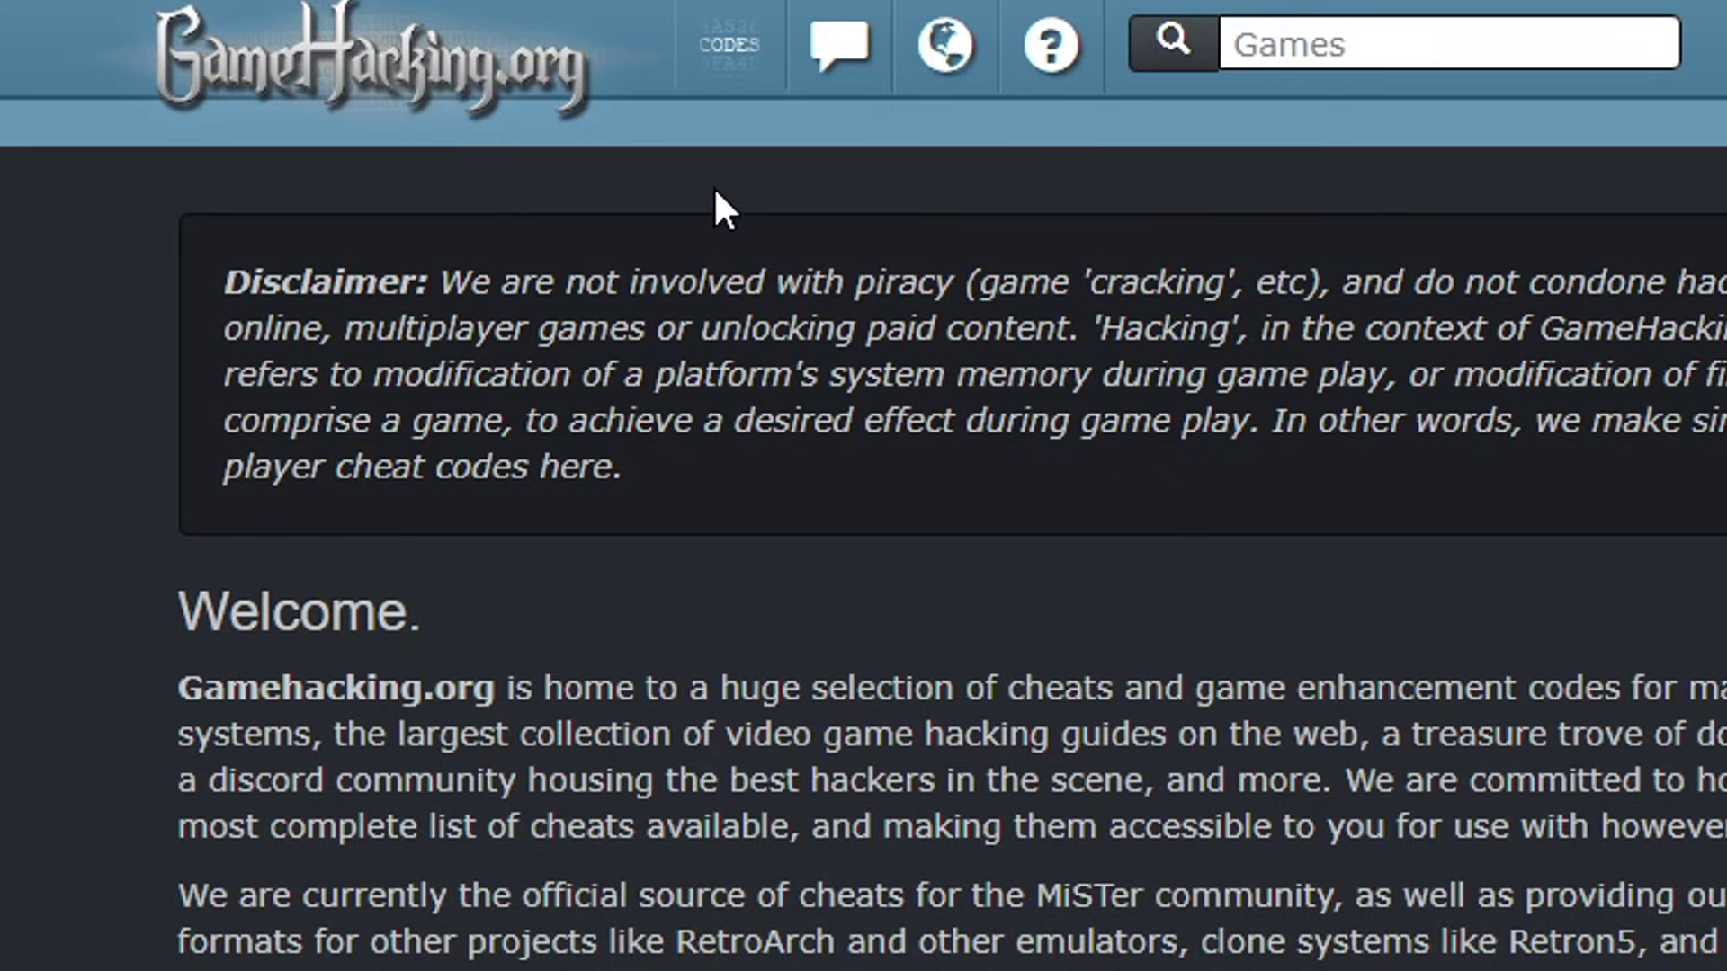
On GameHacking.org, open the code section for the Sony Playstation 2
{"action": "left_click", "coordinate": [732, 65]}
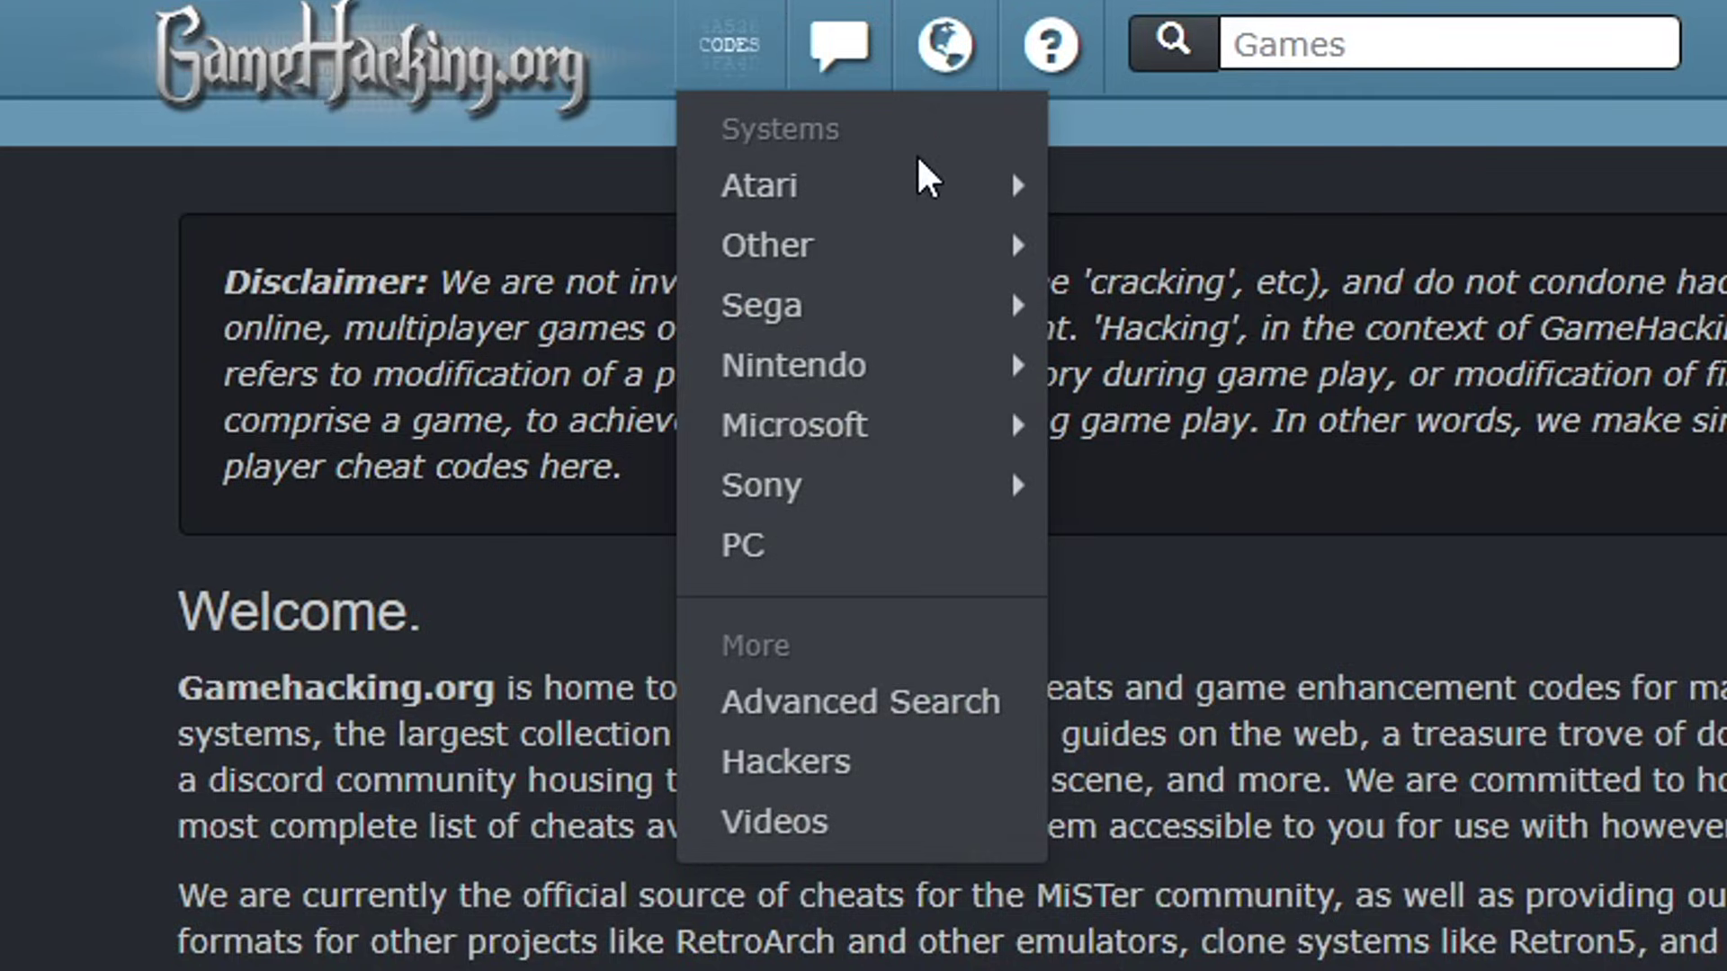
{"action": "mouse_move", "coordinate": [915, 180]}
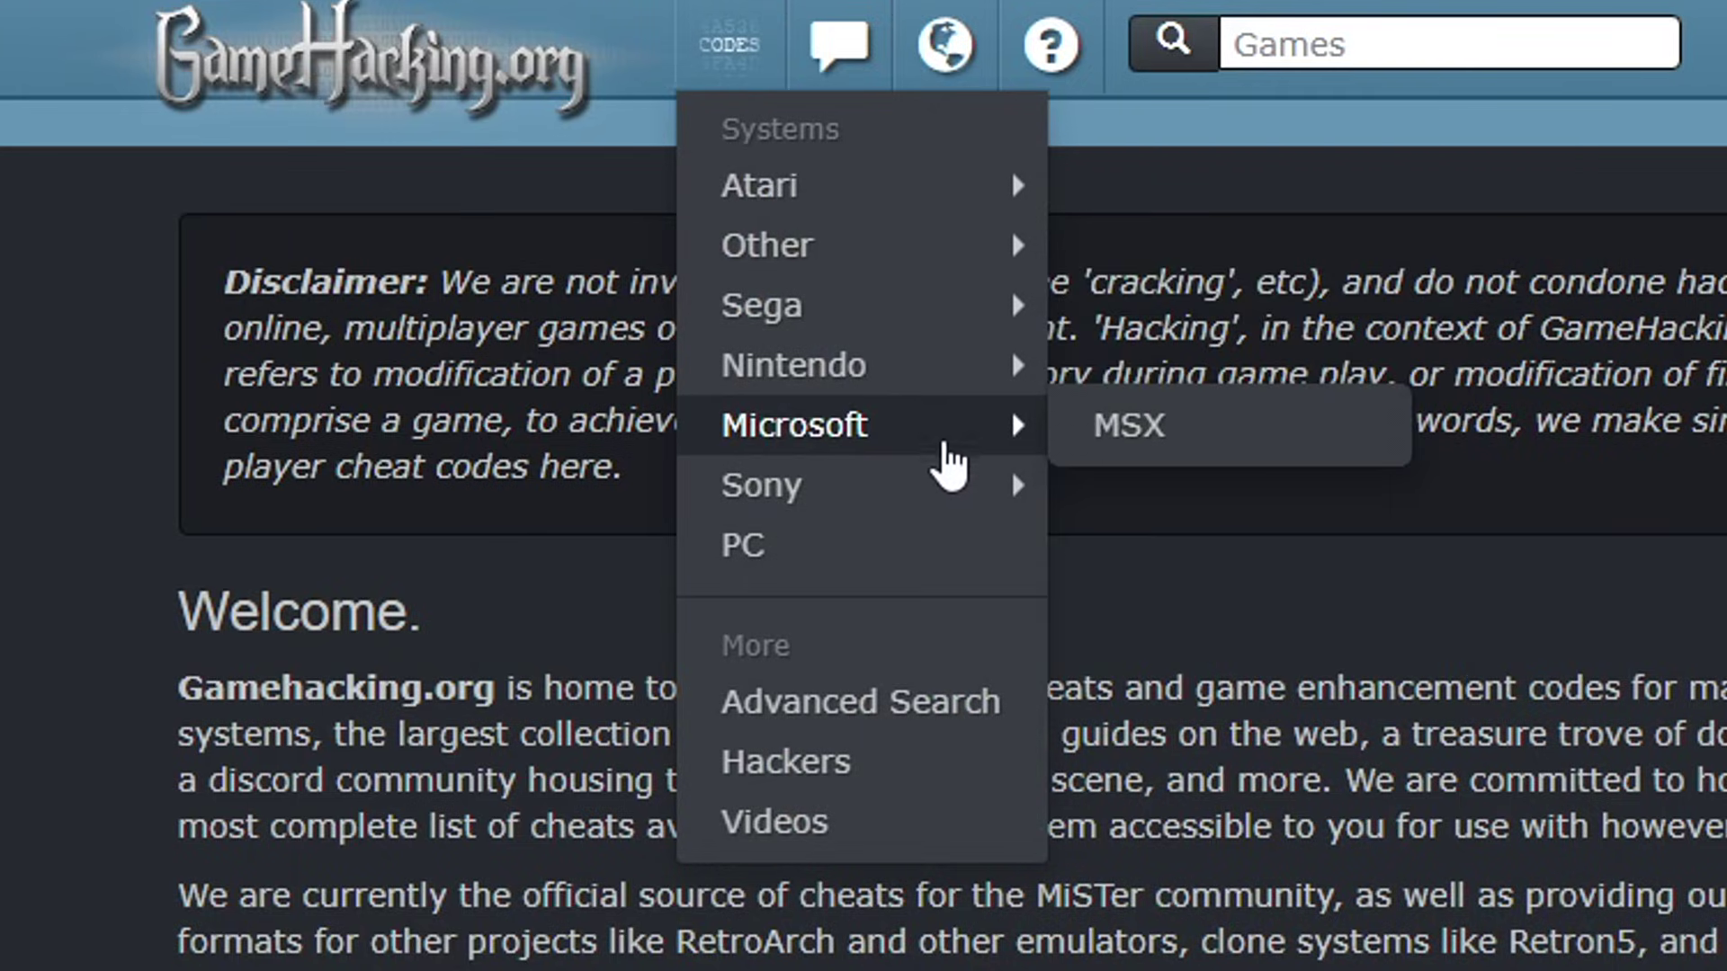
{"action": "mouse_move", "coordinate": [884, 504]}
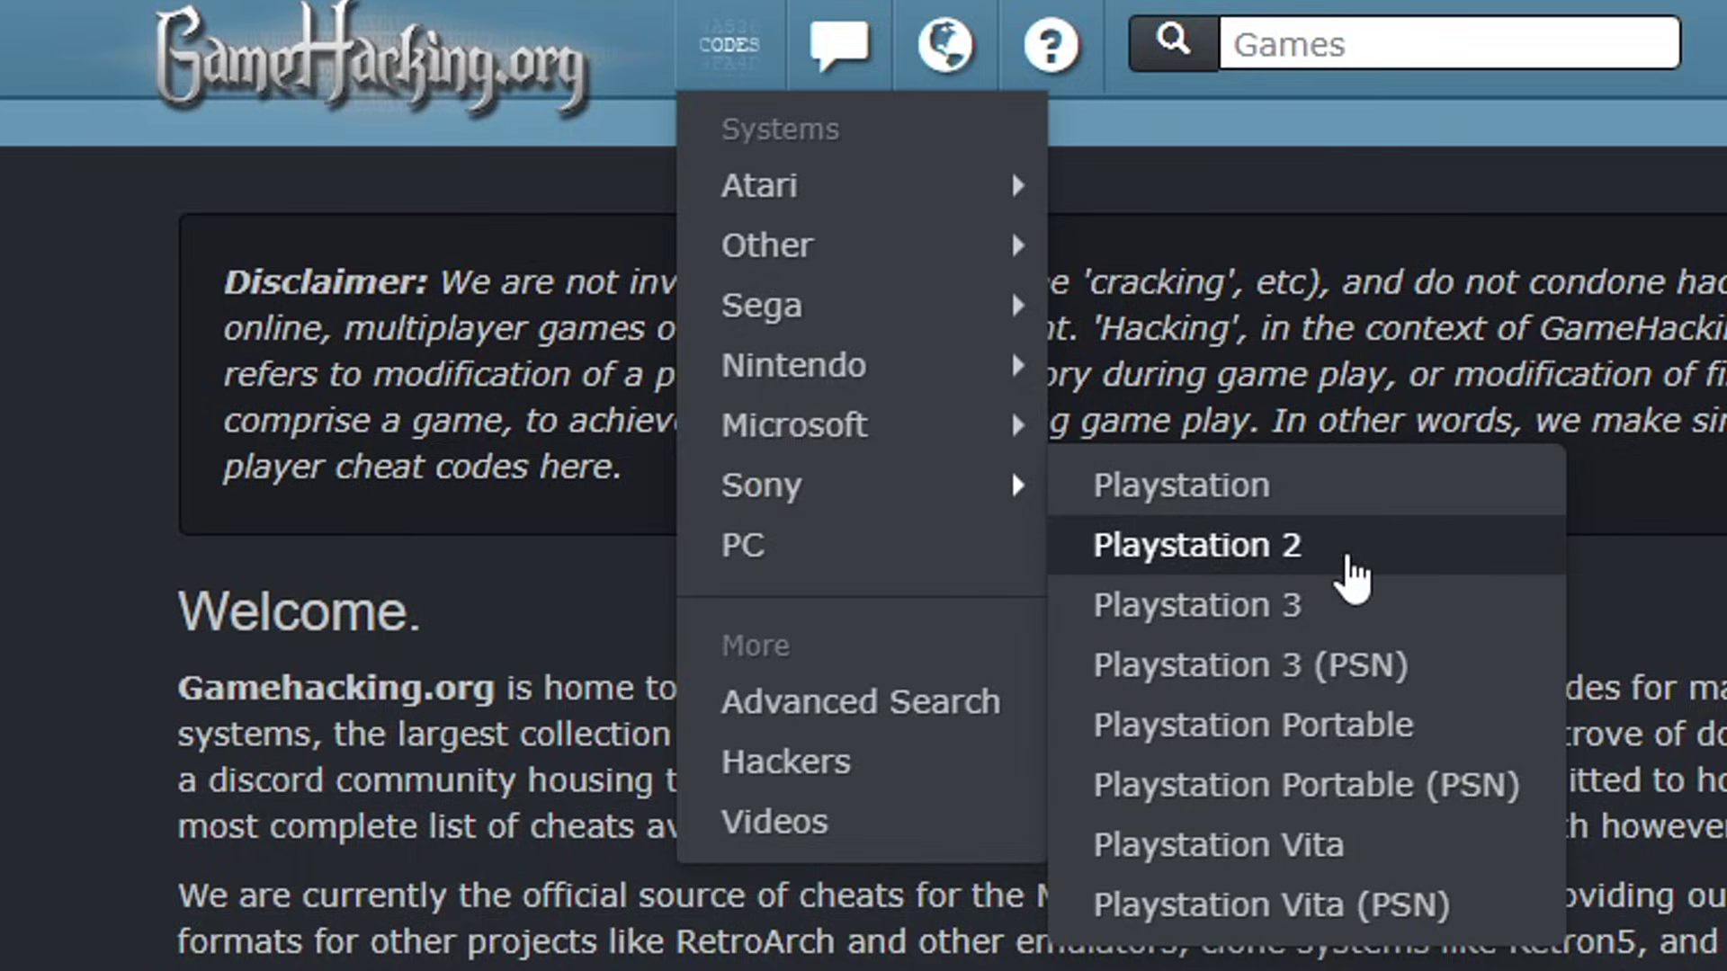
{"action": "left_click", "coordinate": [1349, 576]}
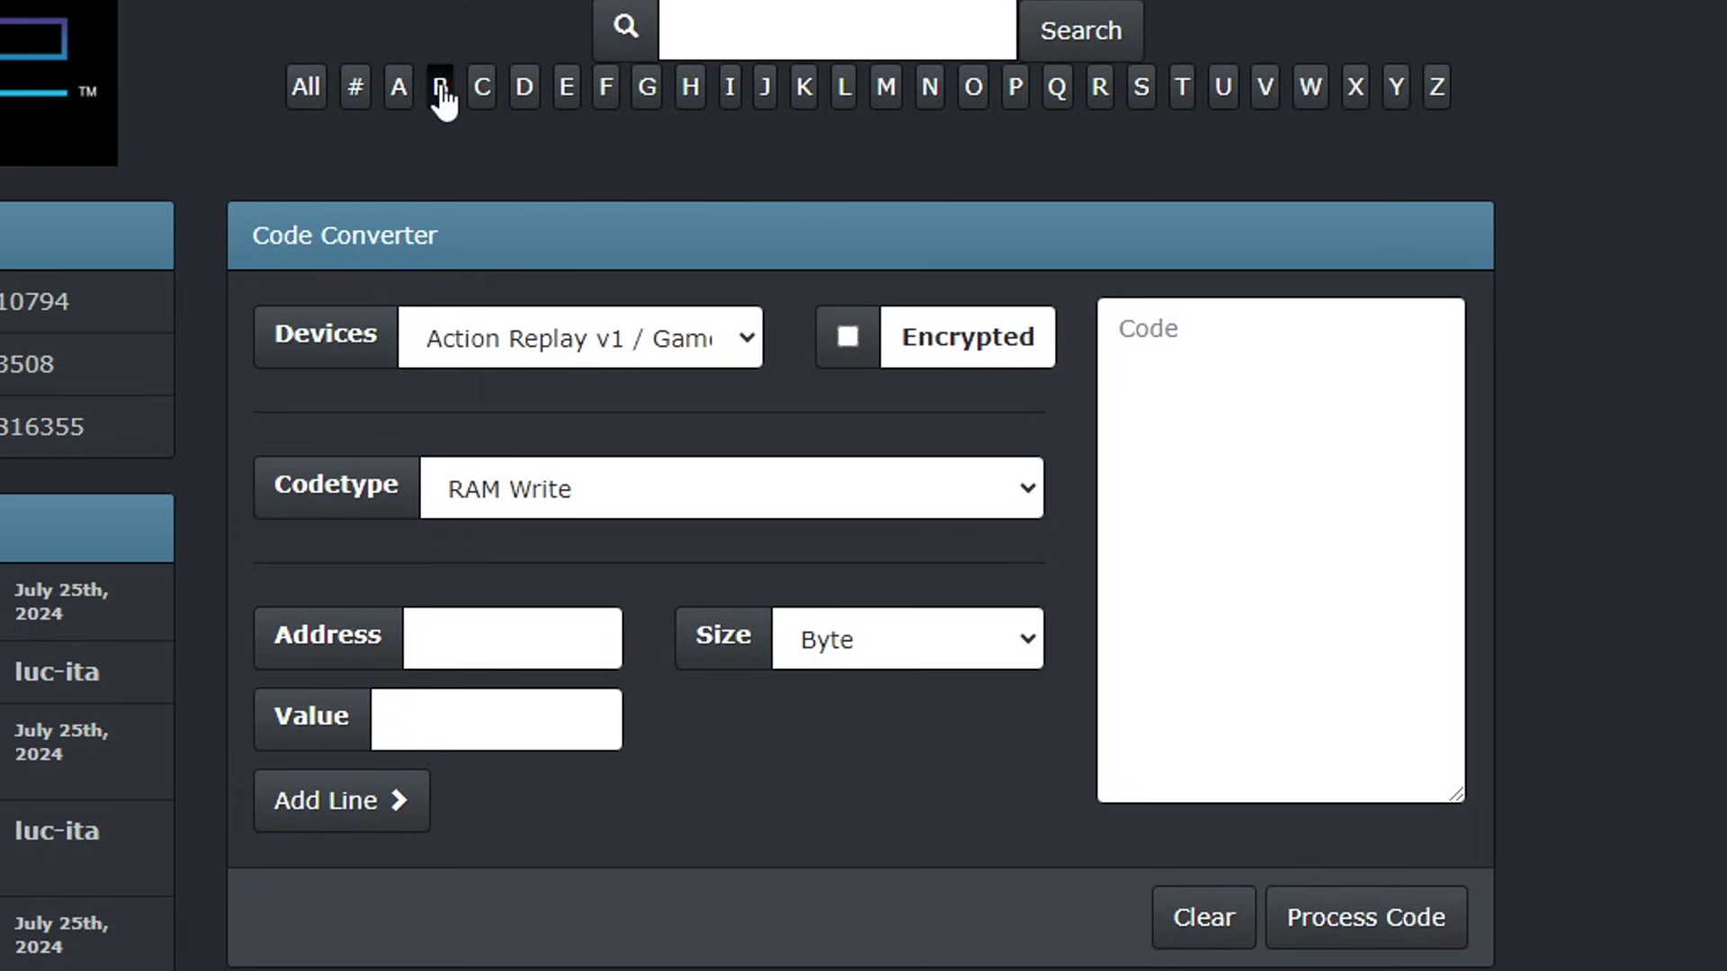
Search the Playstation 2 games for "black"
{"action": "left_click", "coordinate": [758, 31]}
{"action": "left_click", "coordinate": [741, 38]}
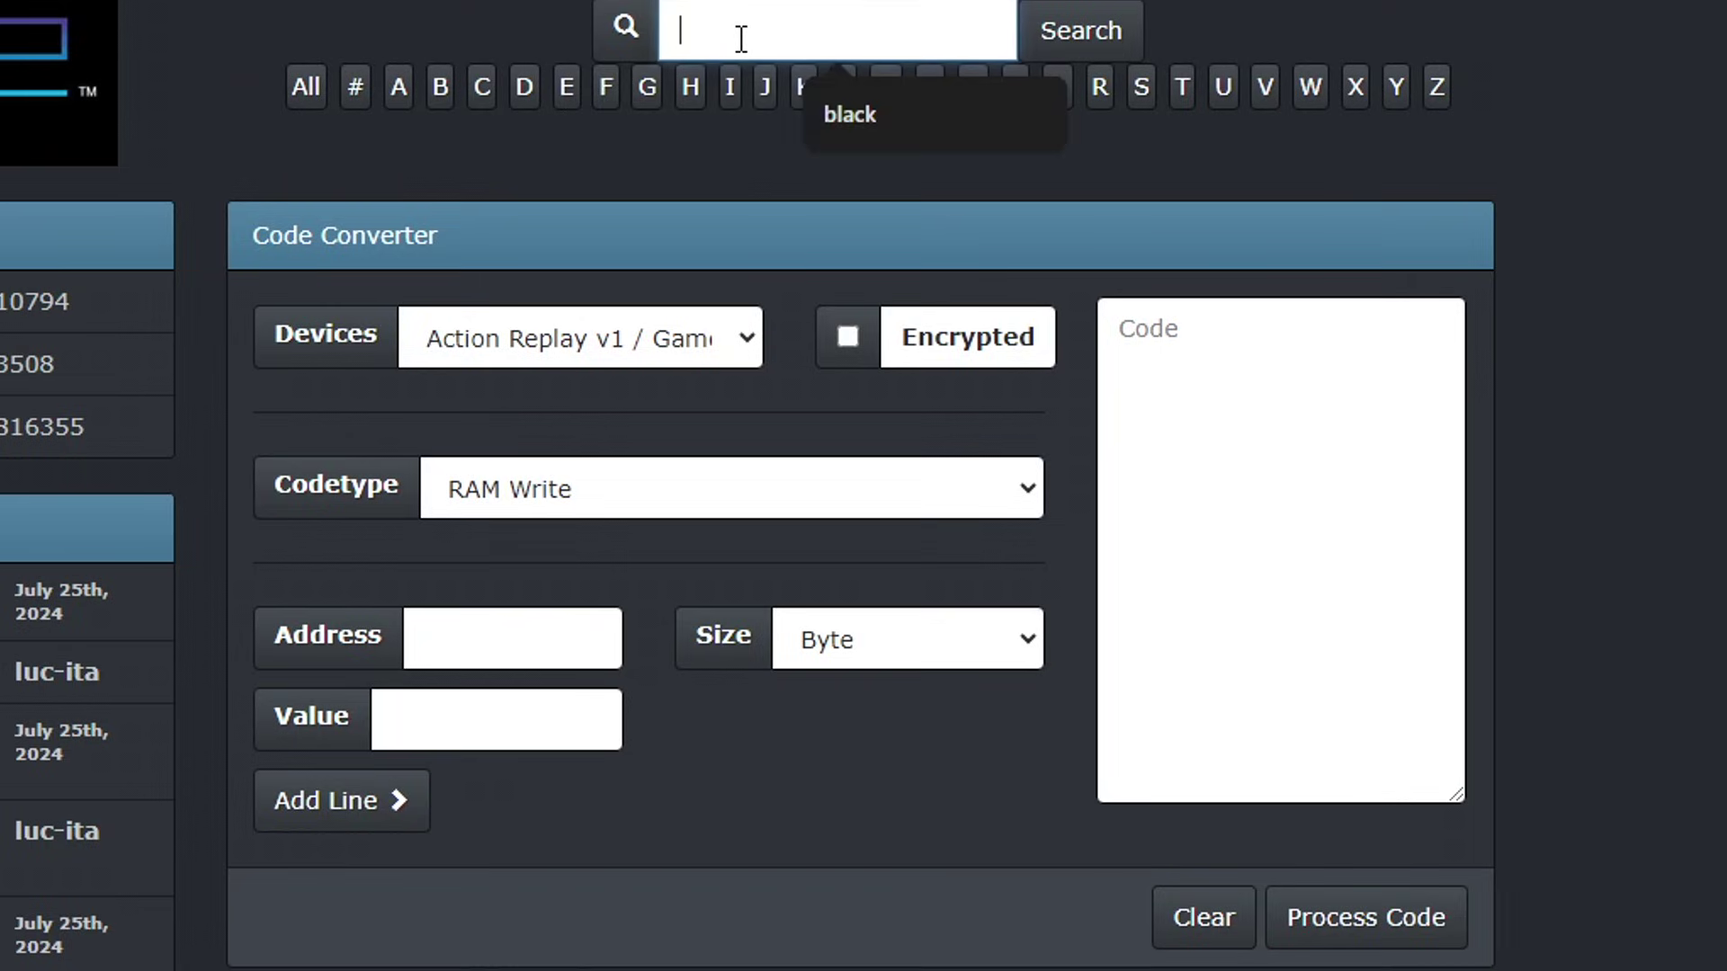
{"action": "type", "text": "bla"}
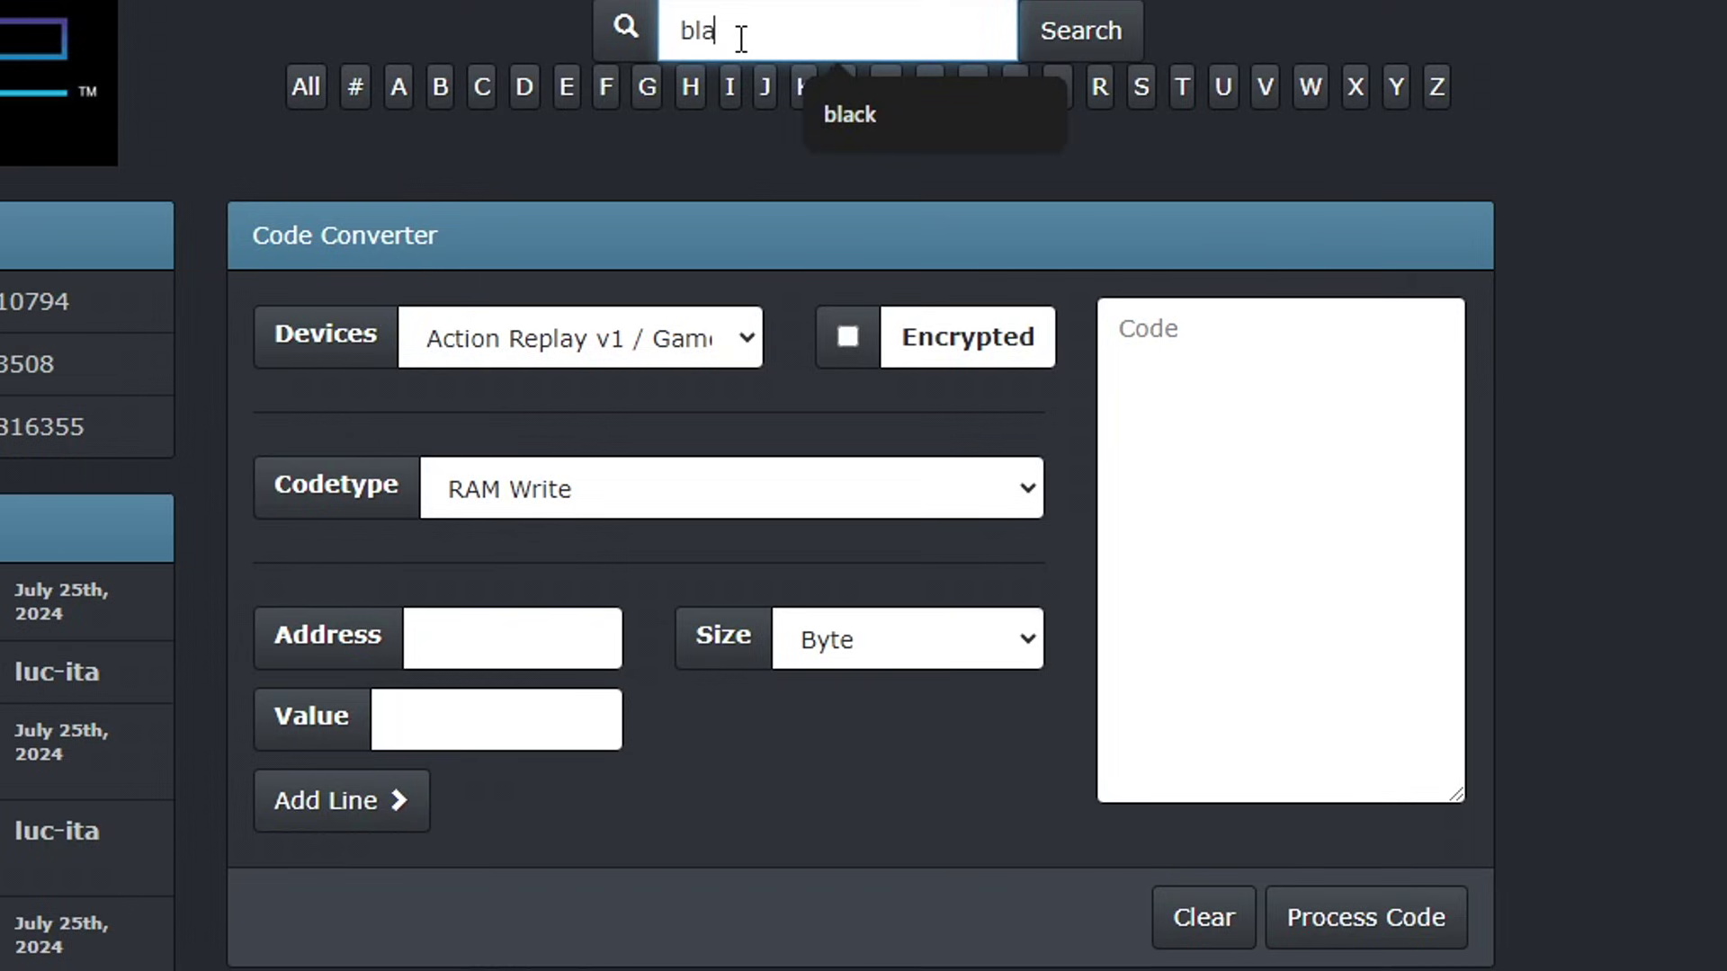
{"action": "type", "text": "ck"}
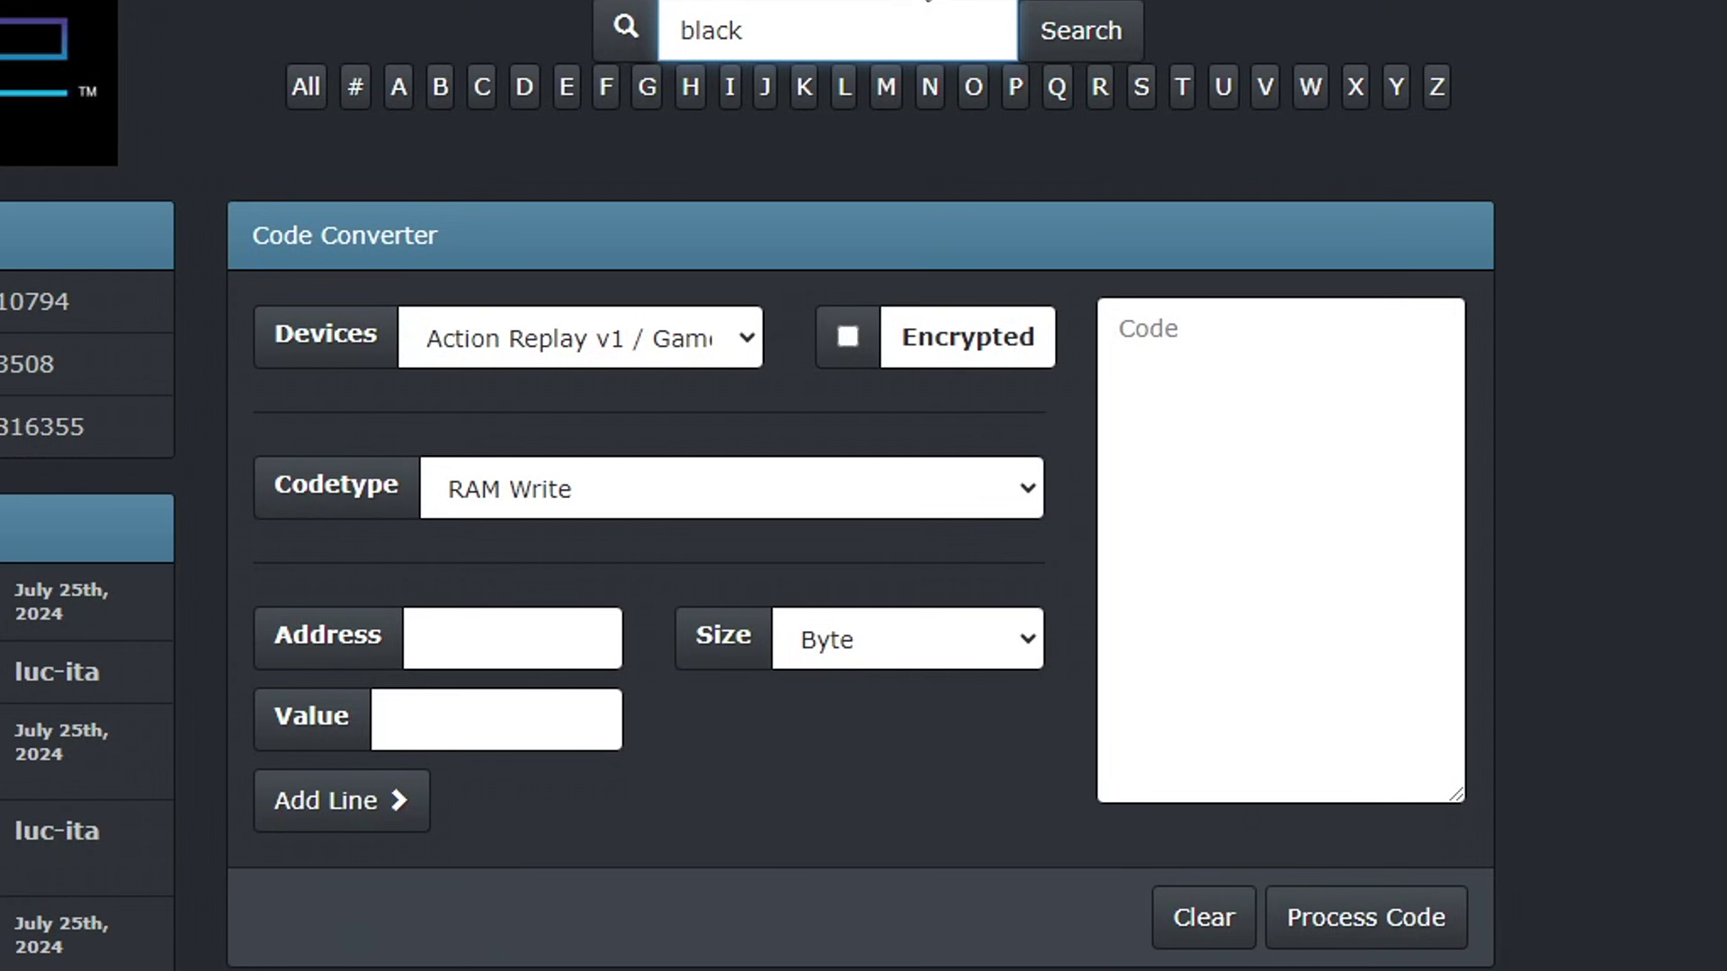
{"action": "key", "text": "Return"}
{"action": "scroll", "coordinate": [829, 9], "scroll_direction": "down", "scroll_amount": 2}
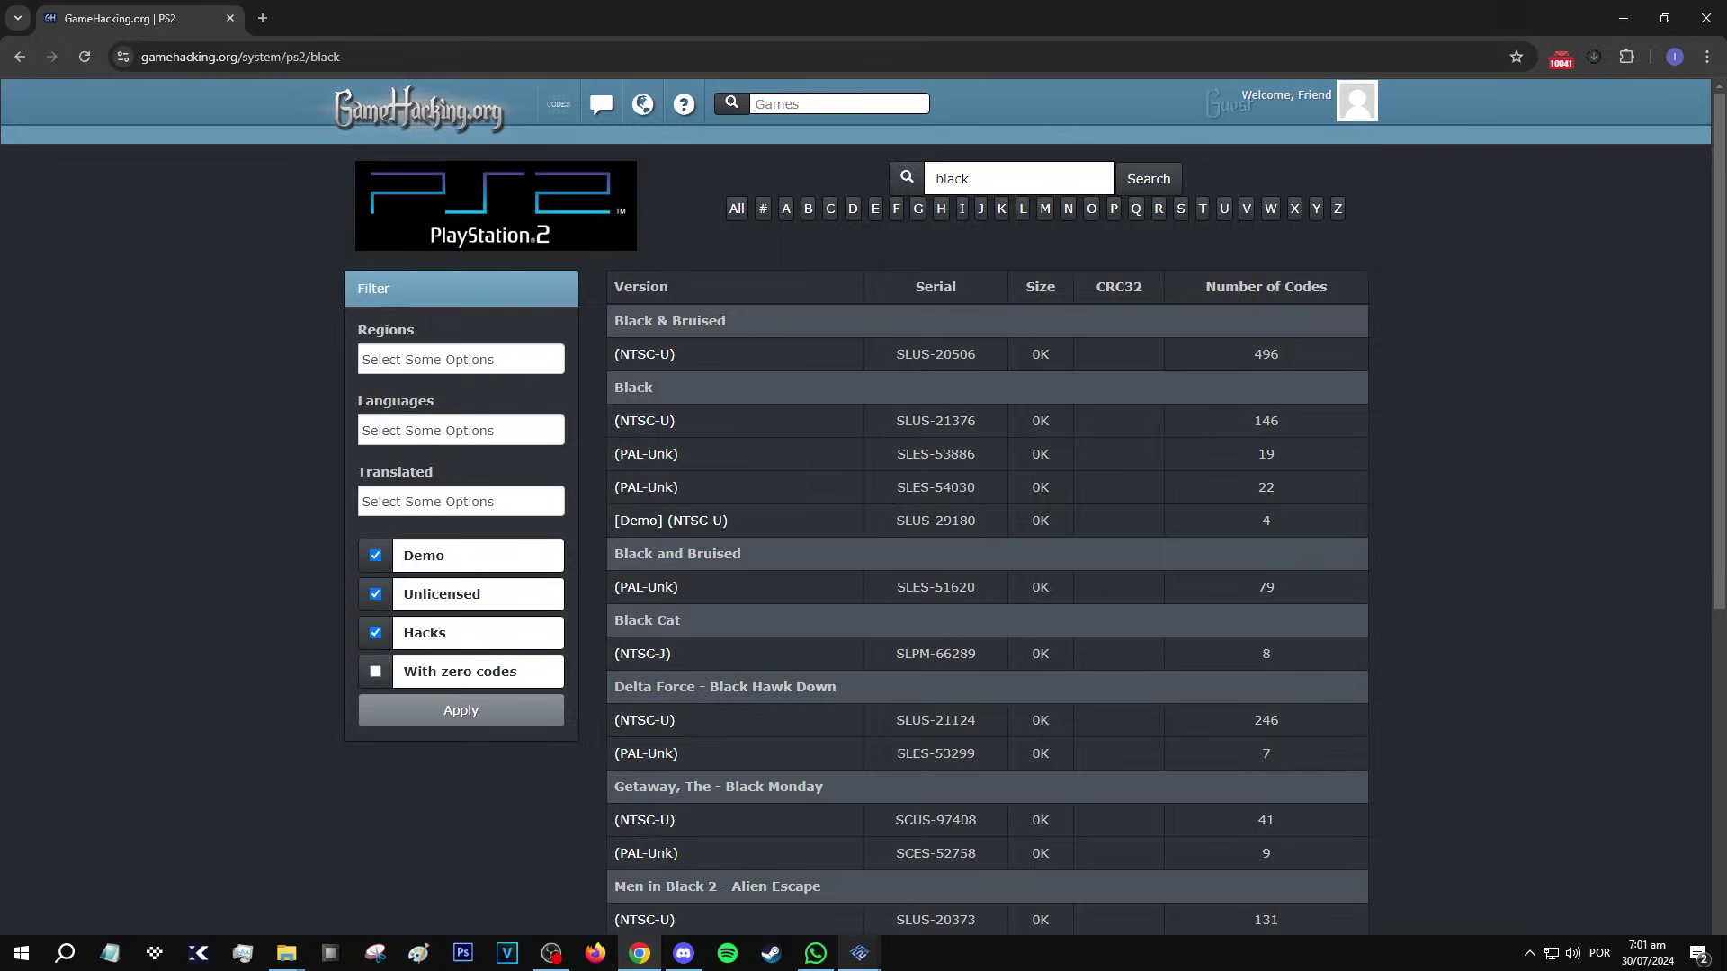
Check the game's serial in PCSX2 and open the matching Black (NTSC-U) entry, SLUS-21376, on GameHacking.org
{"action": "mouse_move", "coordinate": [859, 952]}
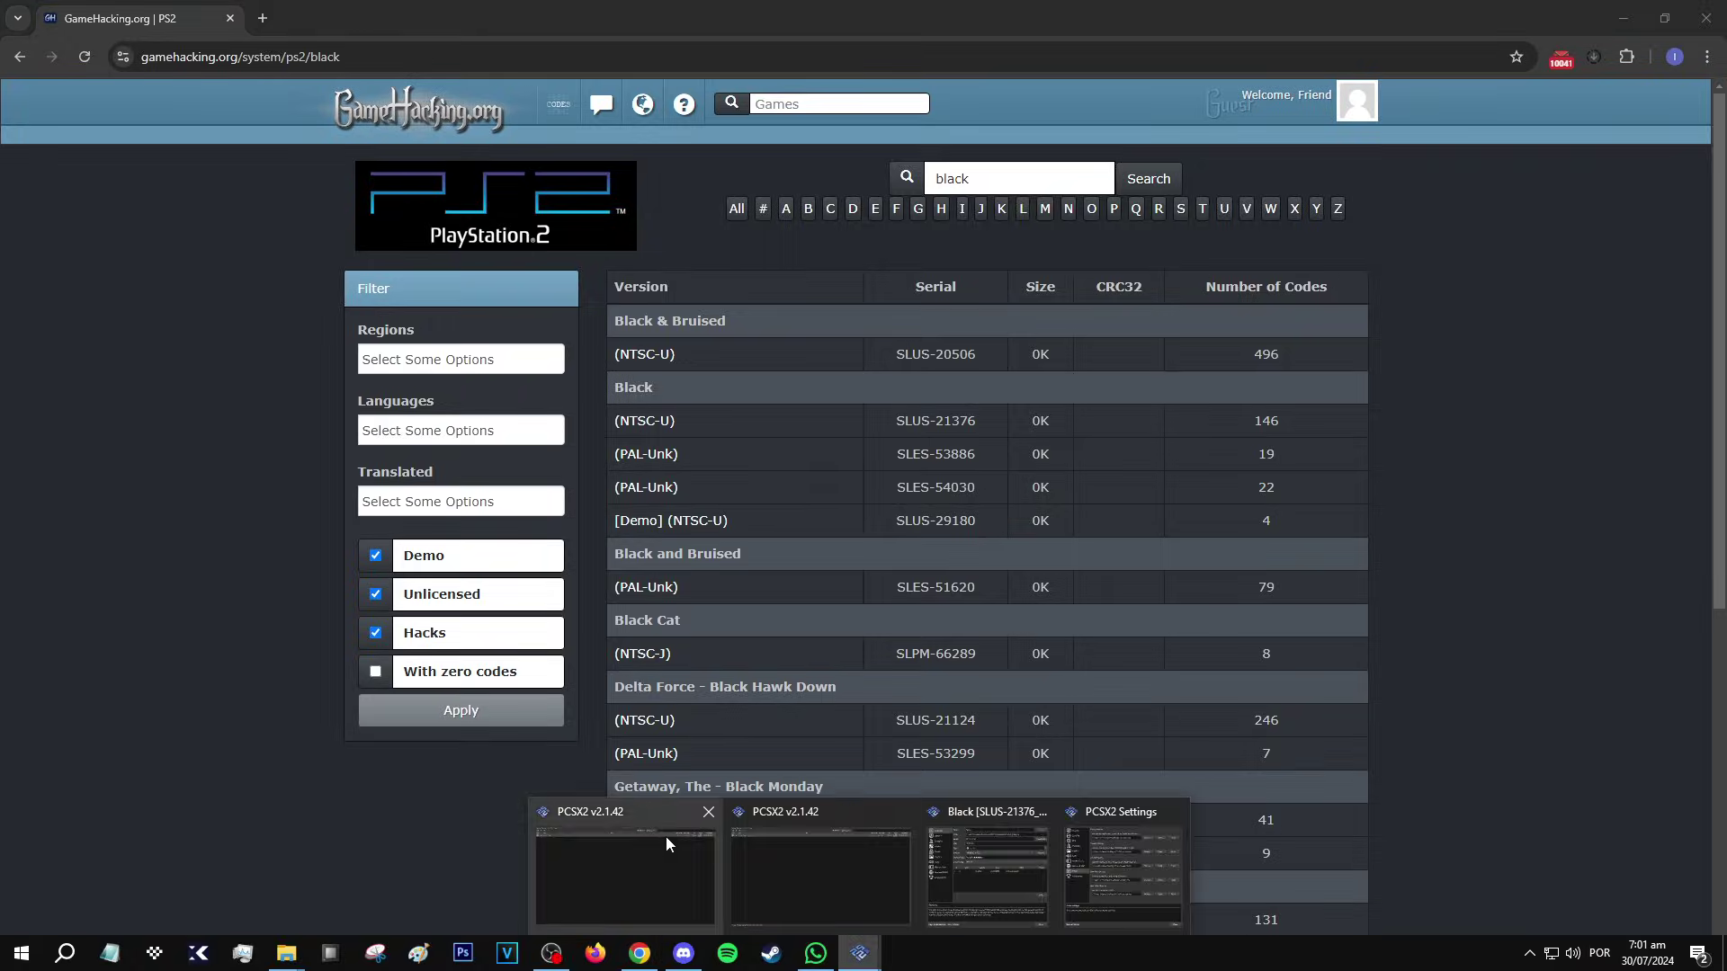
{"action": "left_click", "coordinate": [667, 843]}
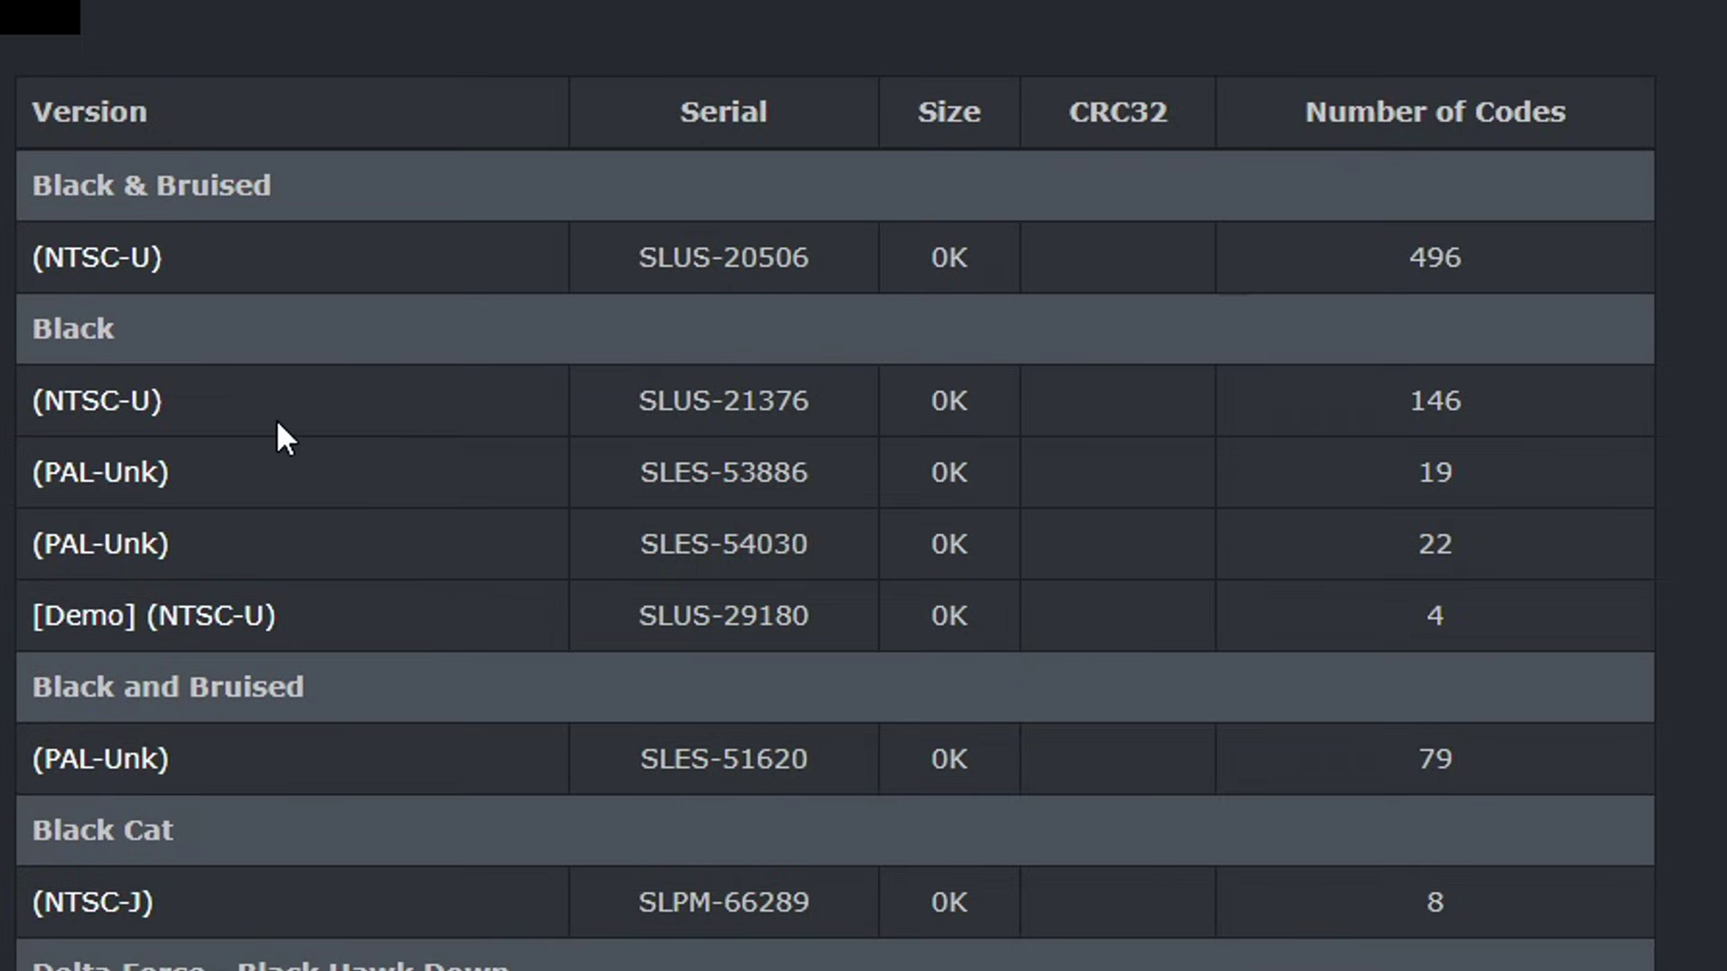
{"action": "left_click", "coordinate": [115, 400]}
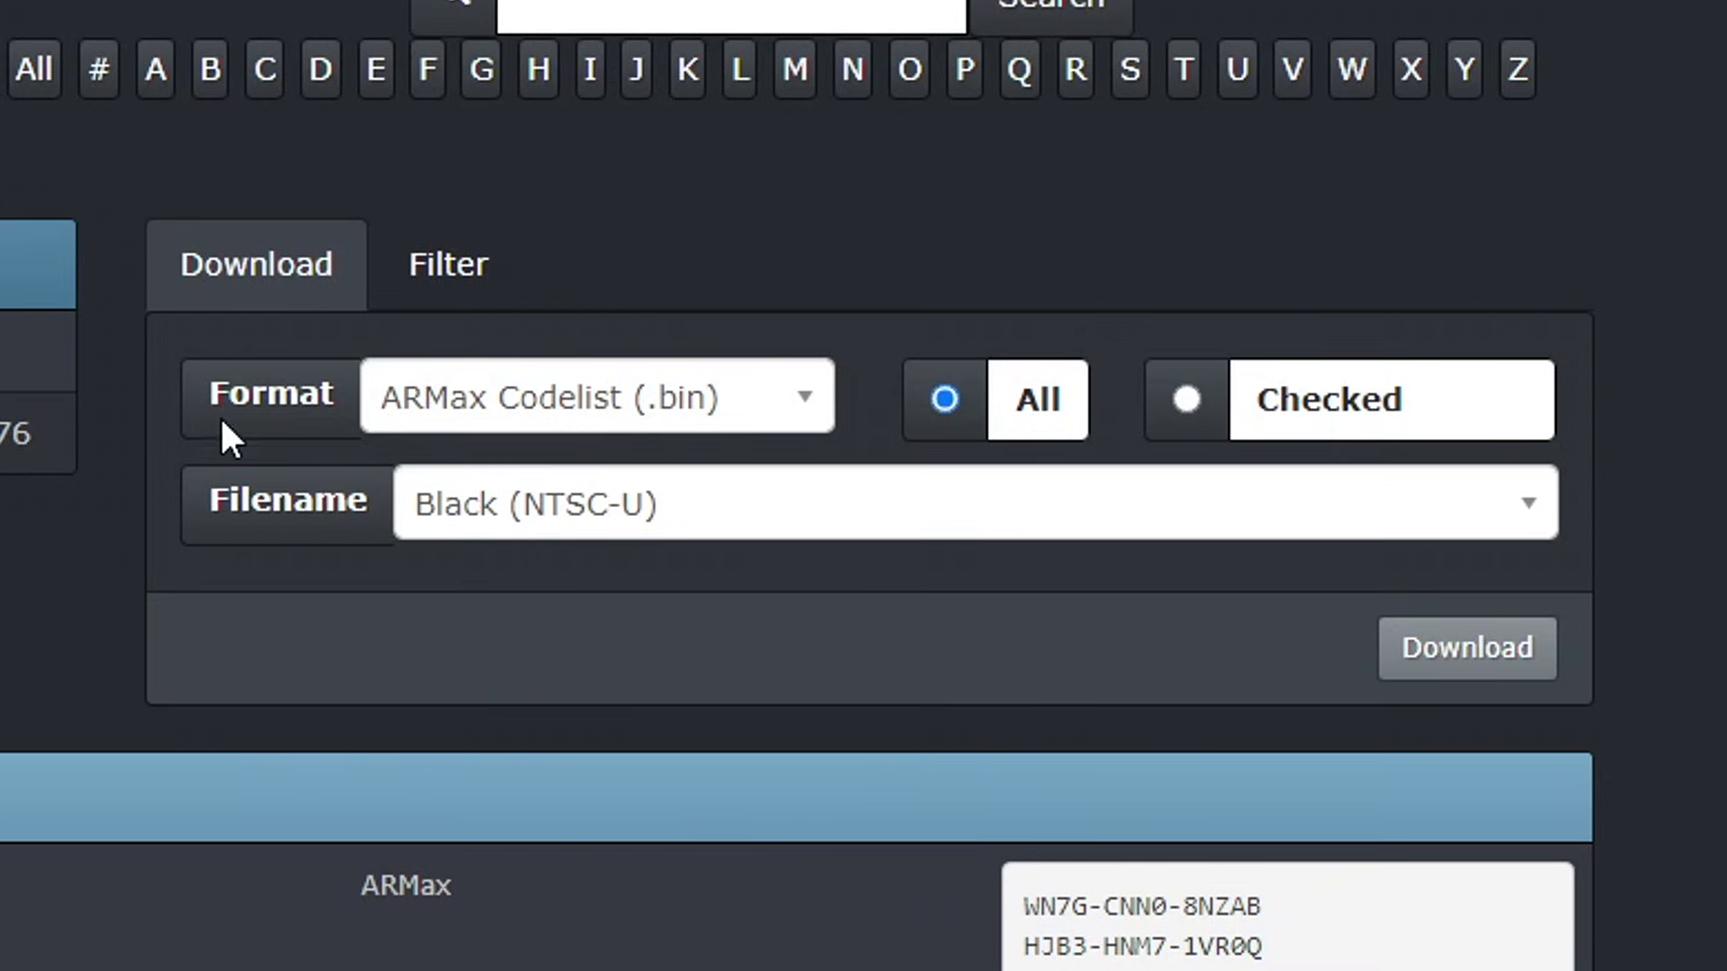
Set the code download format to PCSX2 (.pnach) and restrict the download to checked codes
{"action": "left_click", "coordinate": [629, 399]}
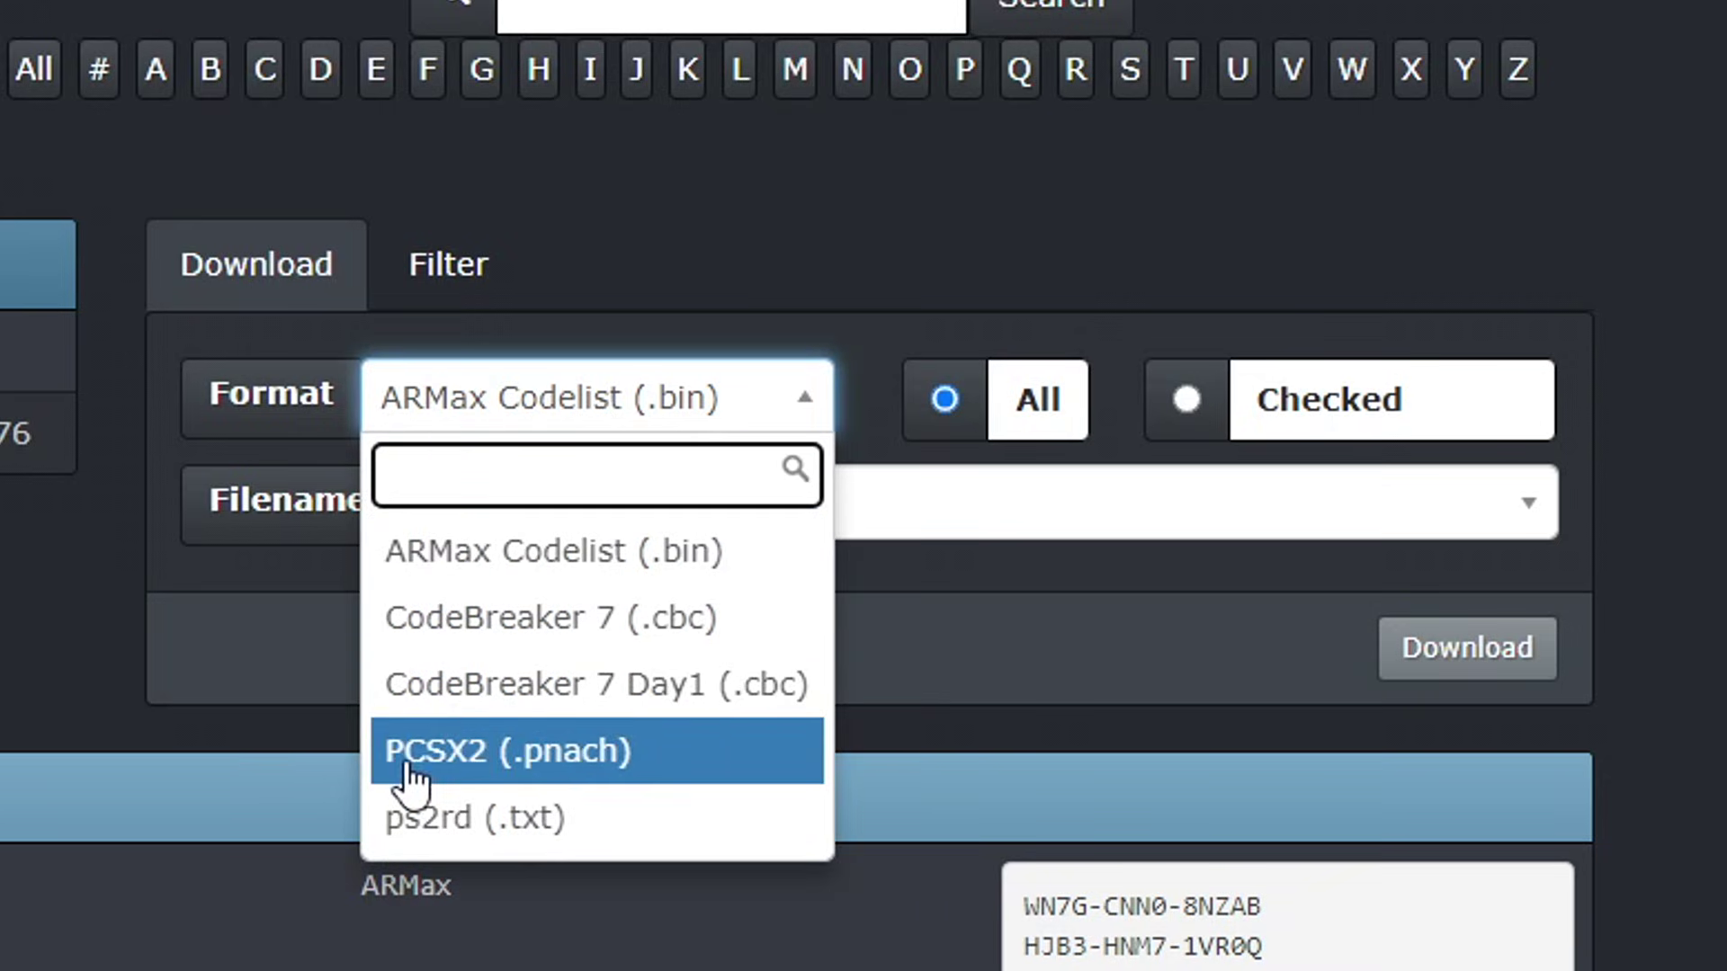
{"action": "left_click", "coordinate": [593, 774]}
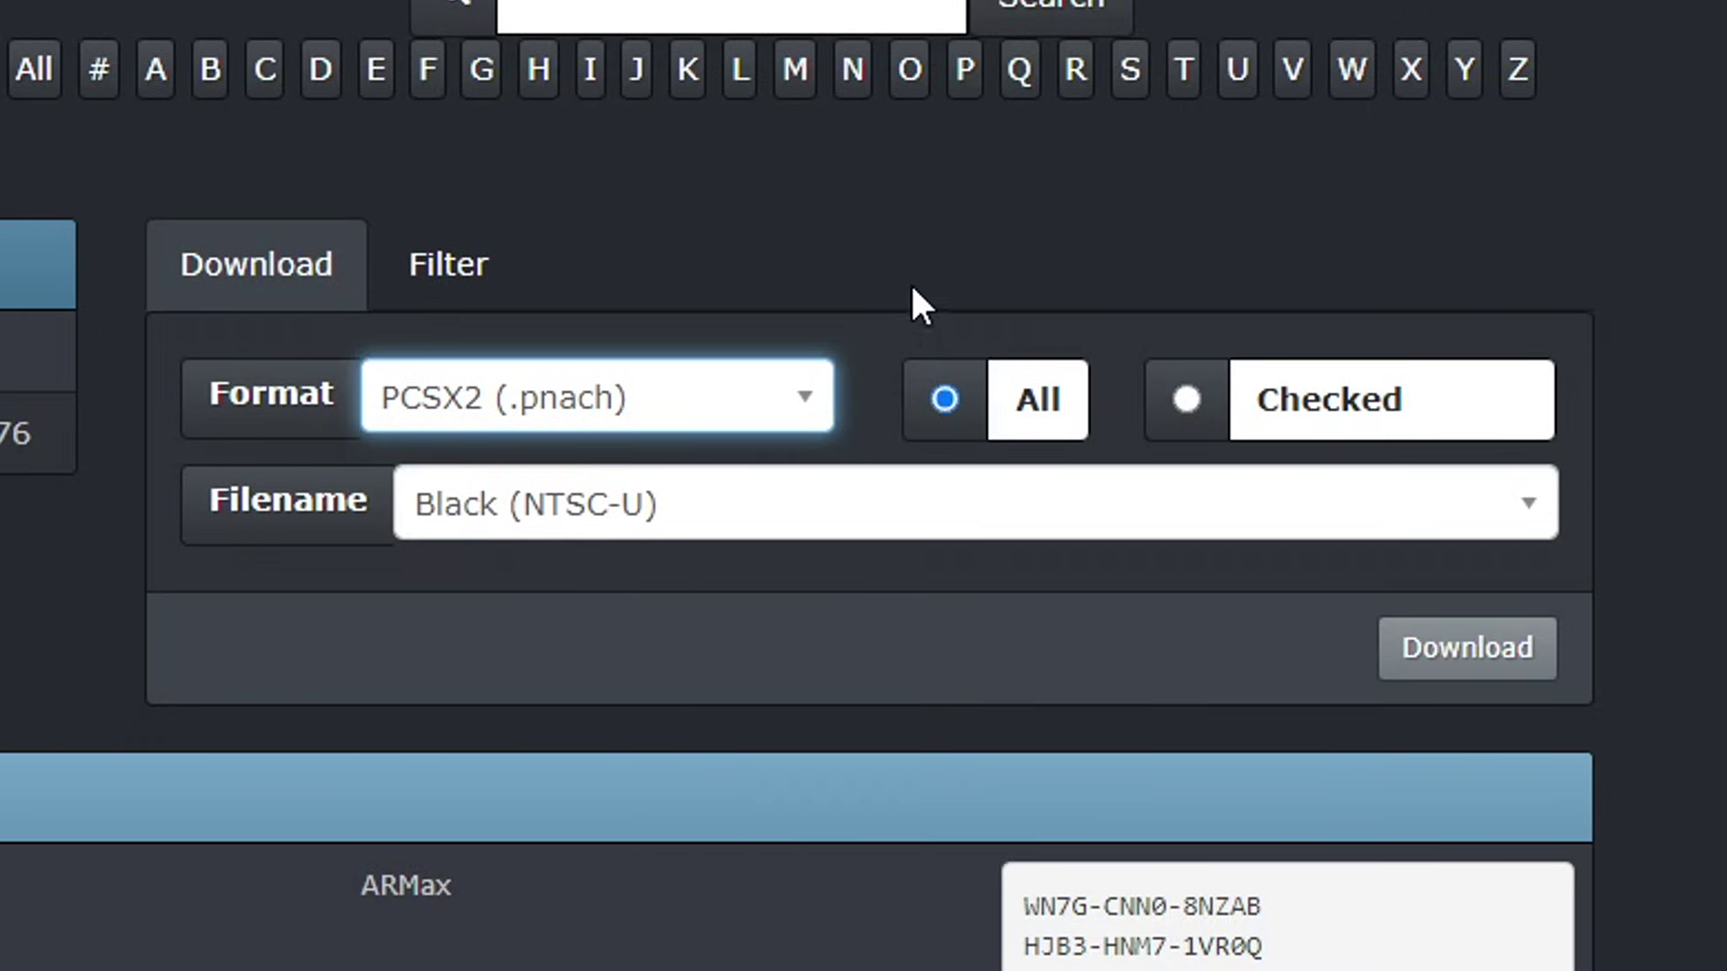
{"action": "left_click", "coordinate": [891, 326]}
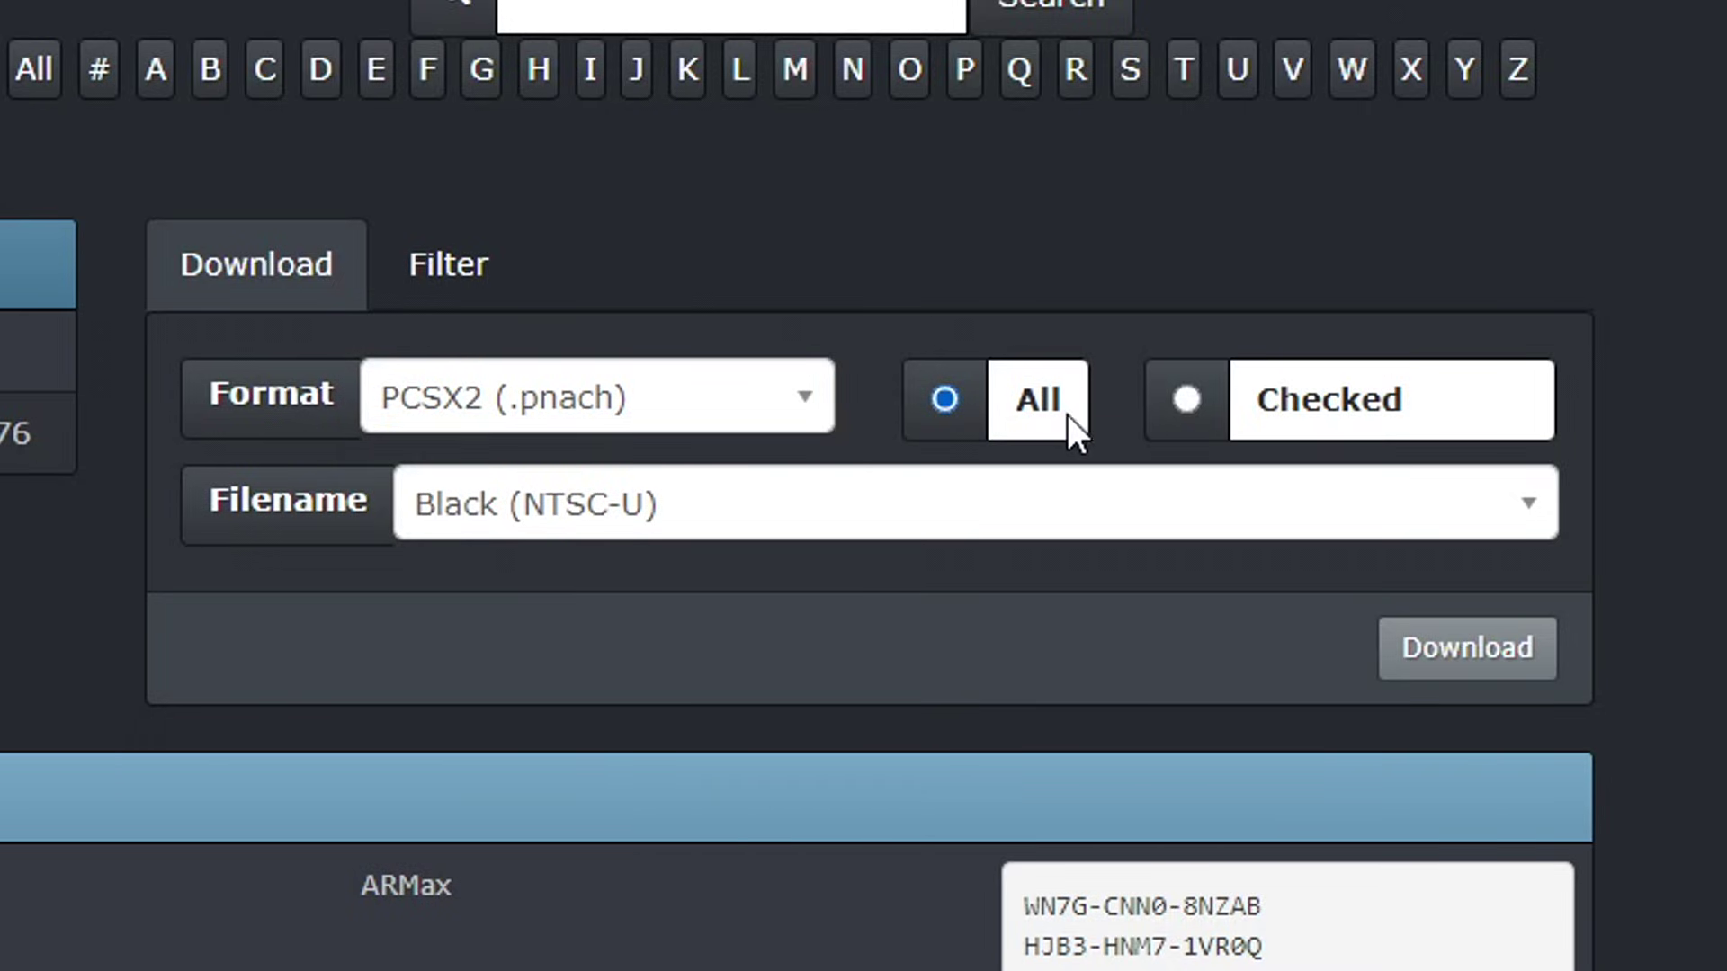
{"action": "left_click", "coordinate": [1174, 401]}
{"action": "left_click", "coordinate": [1496, 662]}
Look through the master codes, code categories and individual cheats offered for Black (NTSC-U)
{"action": "scroll", "coordinate": [728, 432], "scroll_direction": "down", "scroll_amount": 2}
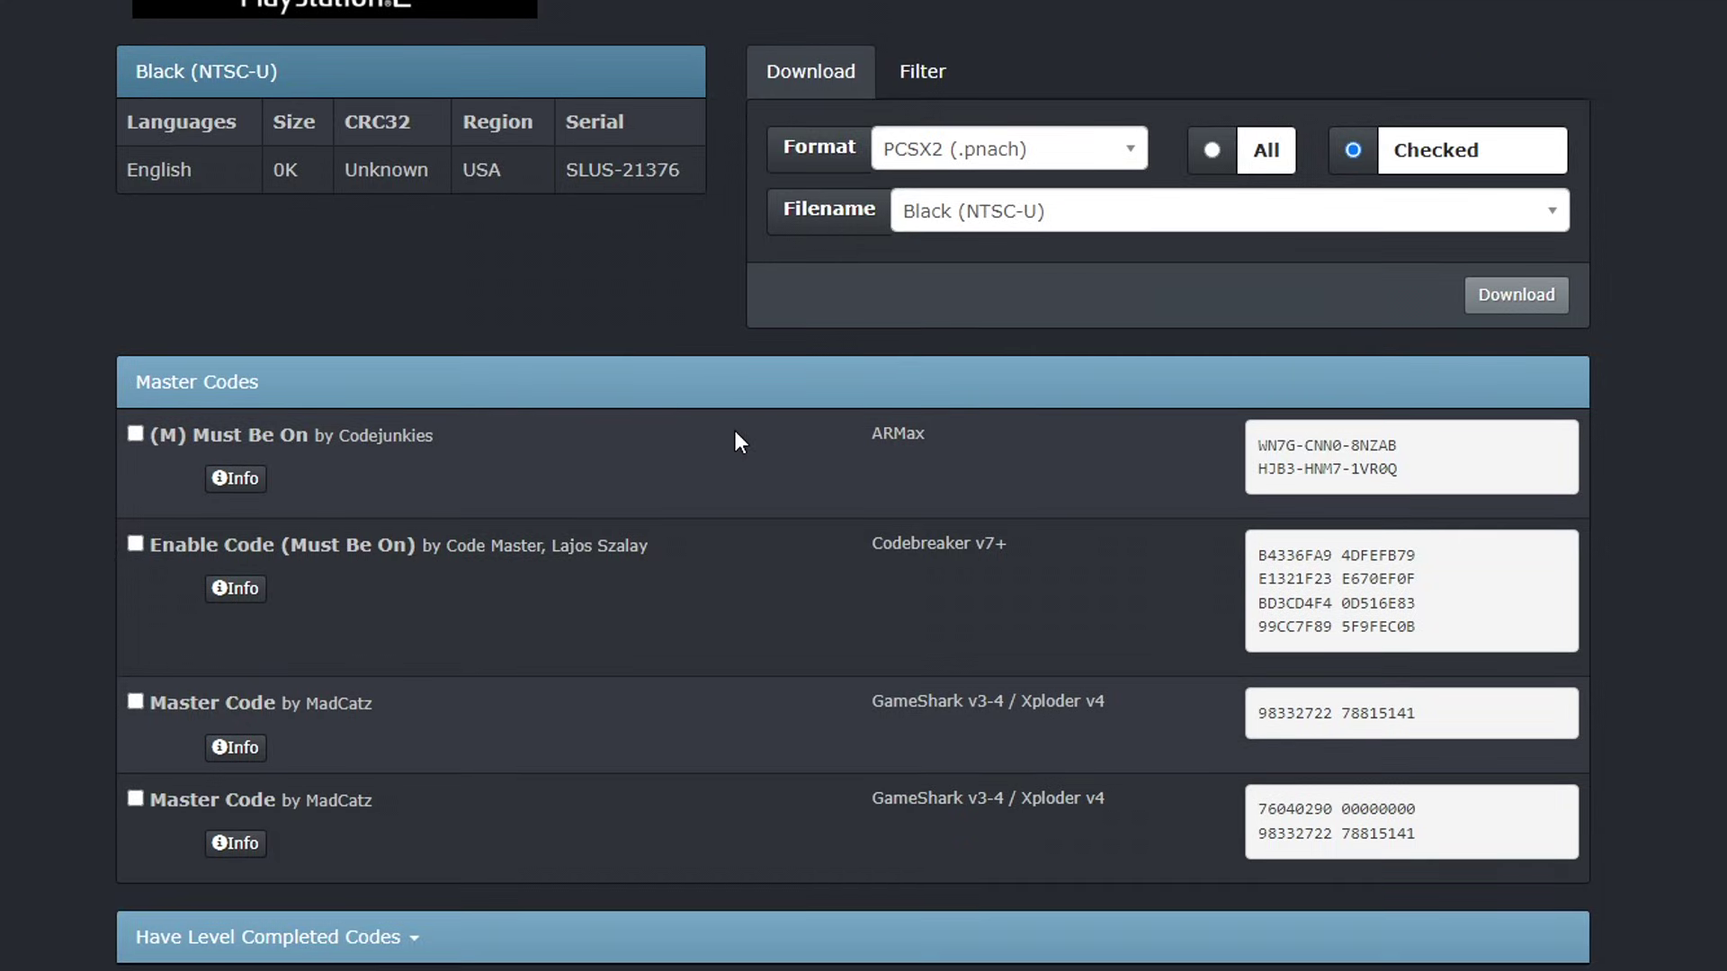
{"action": "scroll", "coordinate": [729, 433], "scroll_direction": "down", "scroll_amount": 2}
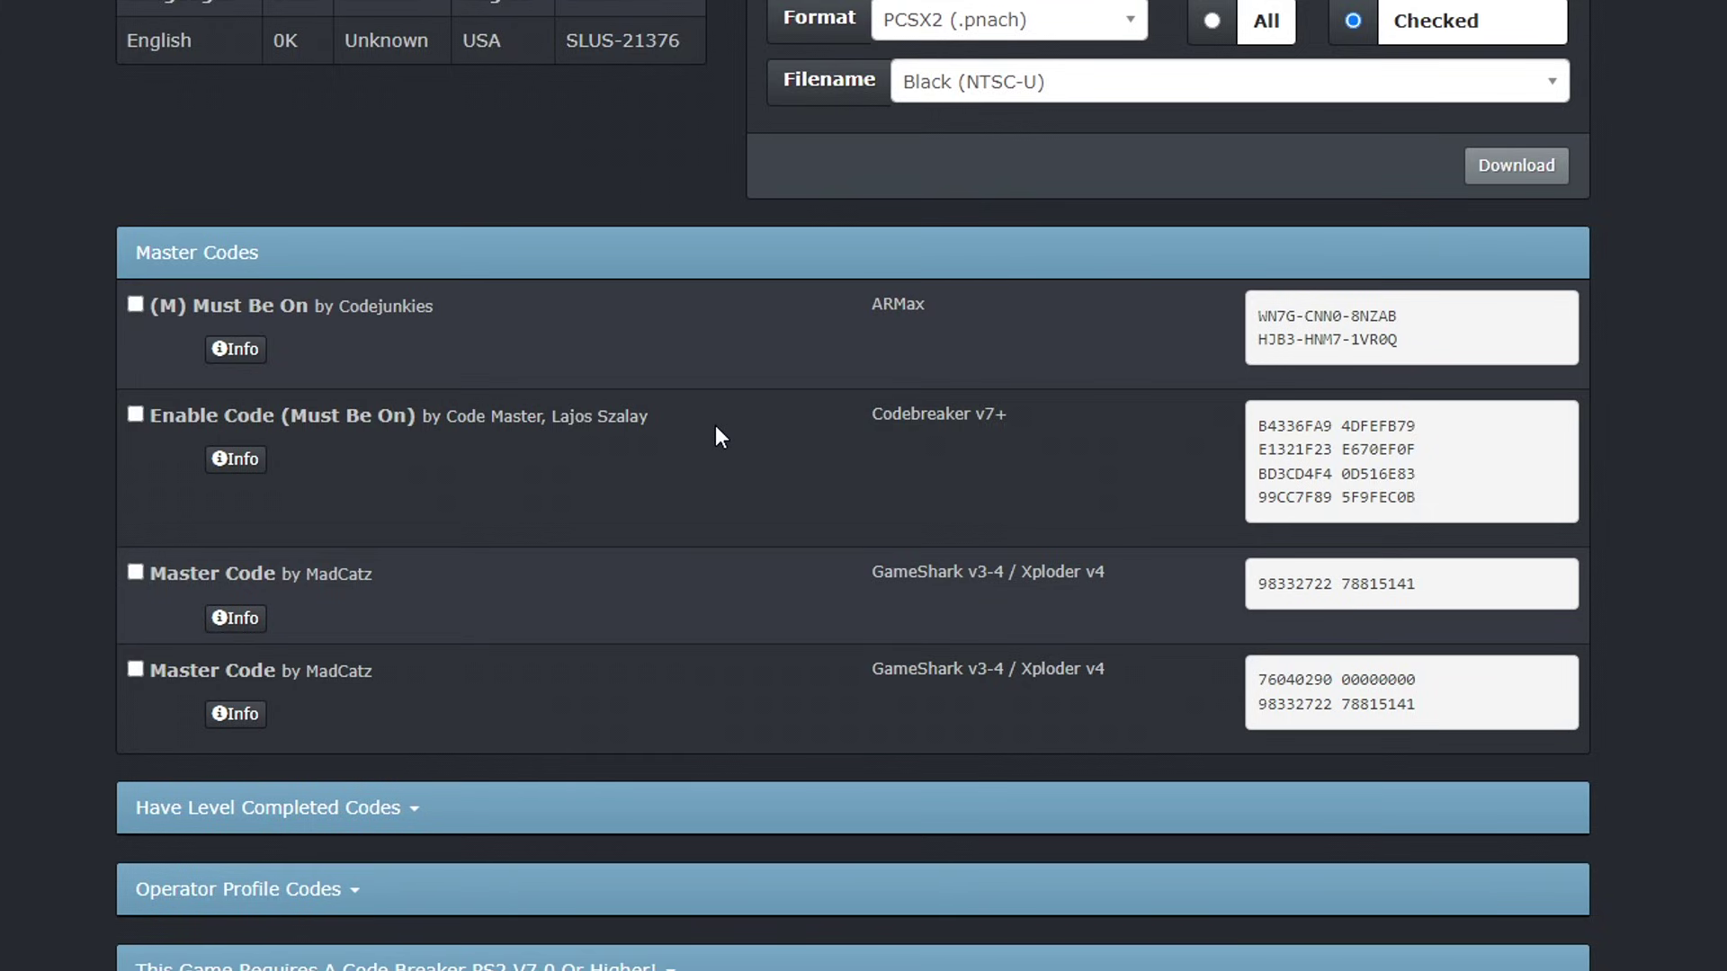
{"action": "scroll", "coordinate": [717, 435], "scroll_direction": "down", "scroll_amount": 2}
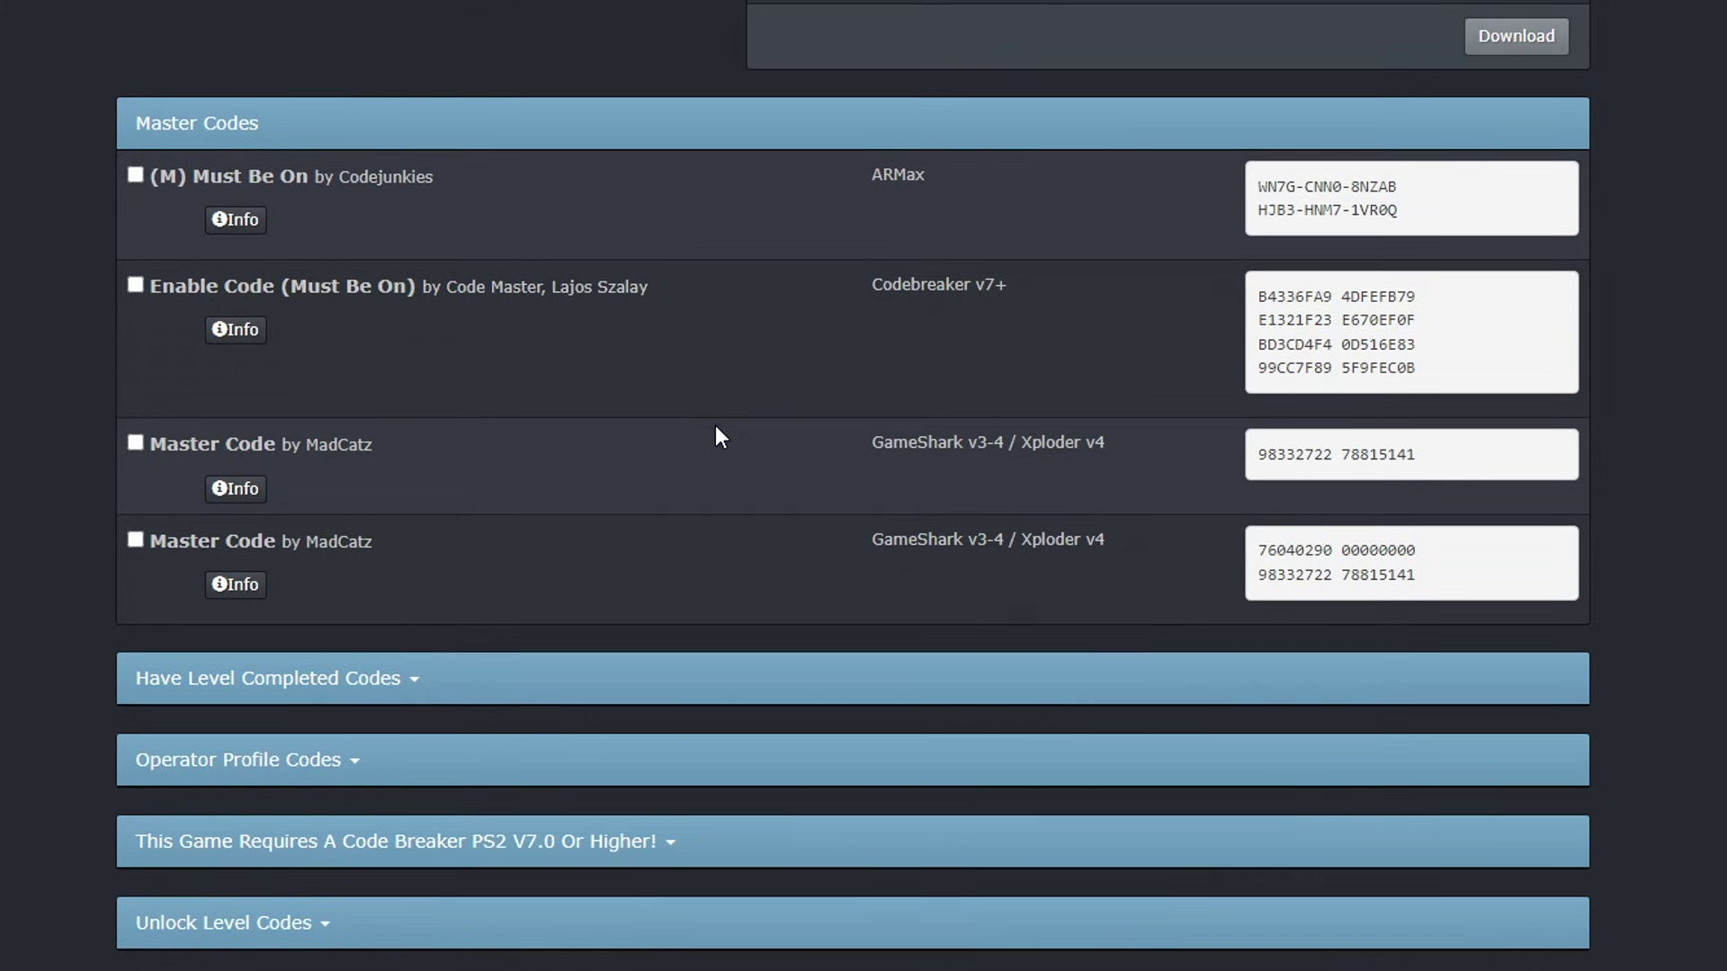
{"action": "scroll", "coordinate": [726, 423], "scroll_direction": "down", "scroll_amount": 2}
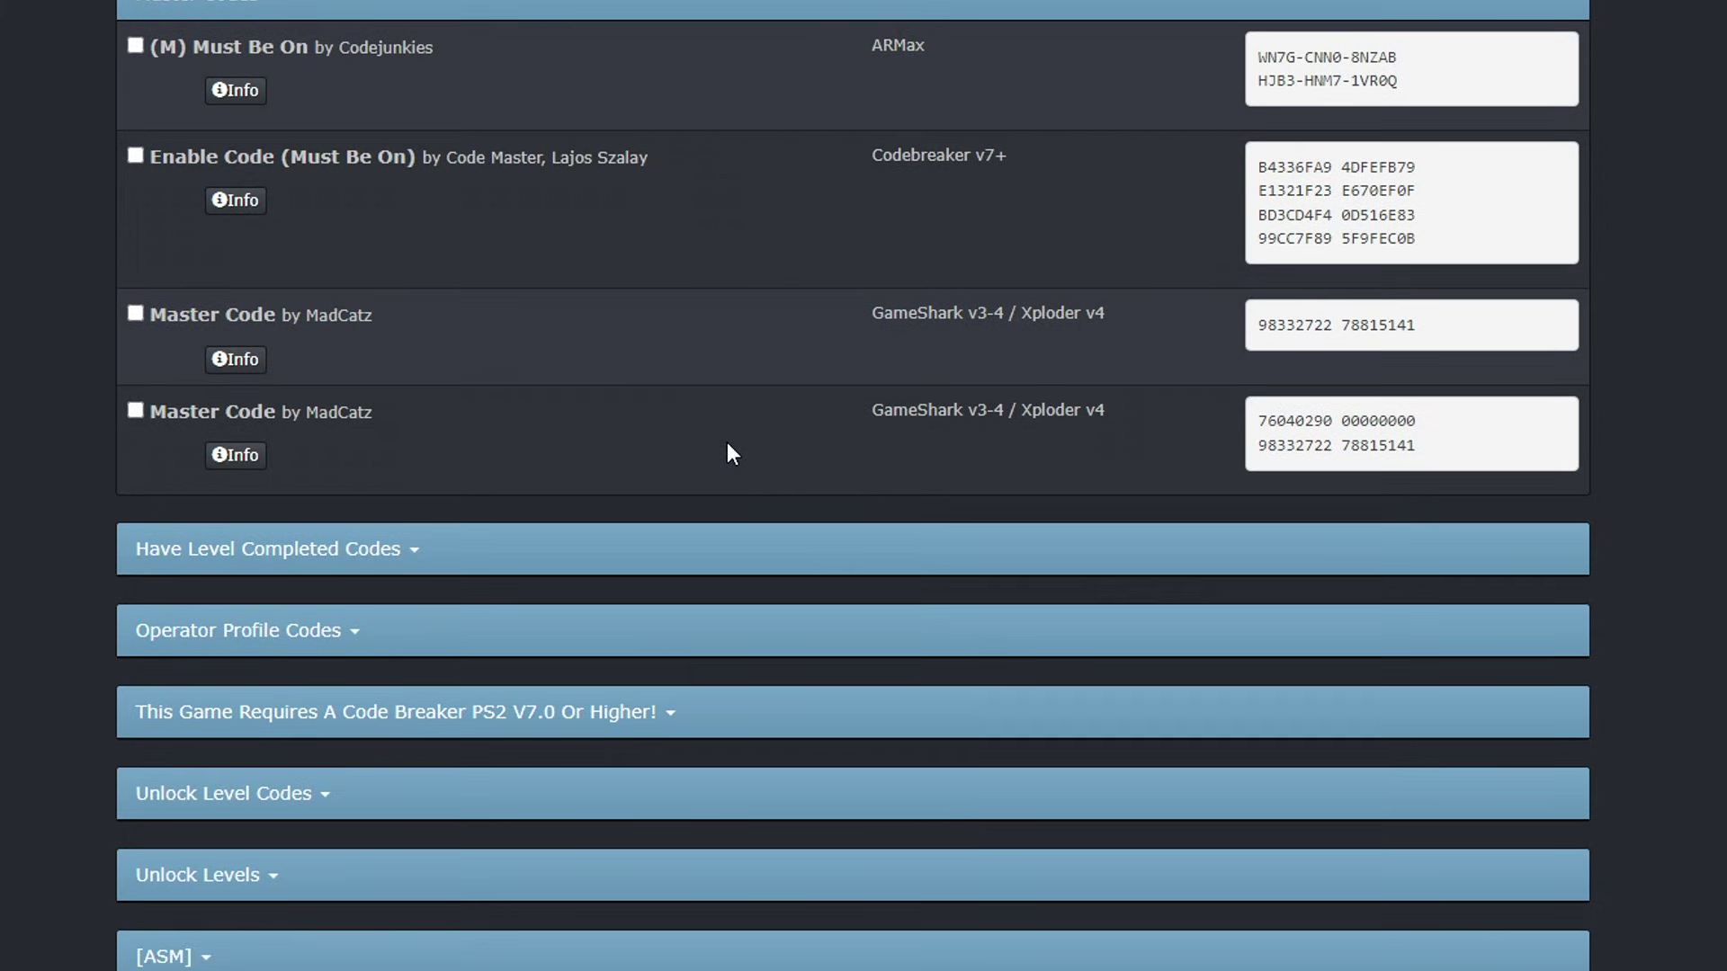
{"action": "scroll", "coordinate": [760, 393], "scroll_direction": "down", "scroll_amount": 2}
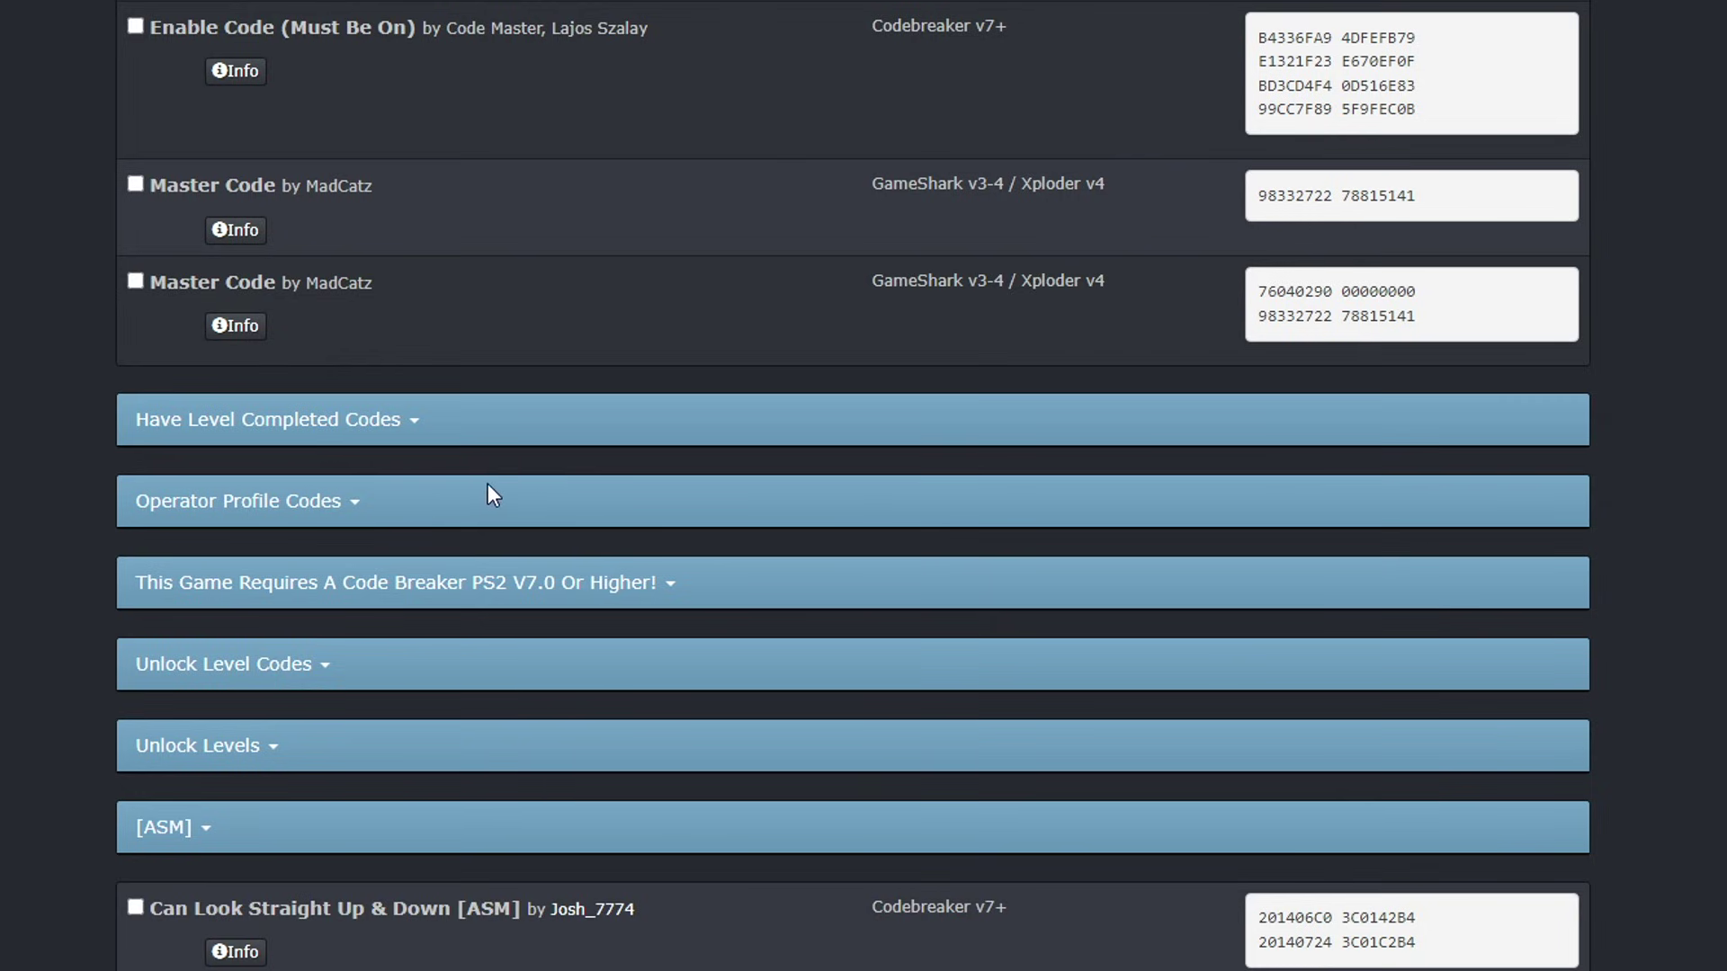
{"action": "scroll", "coordinate": [563, 516], "scroll_direction": "down", "scroll_amount": 1}
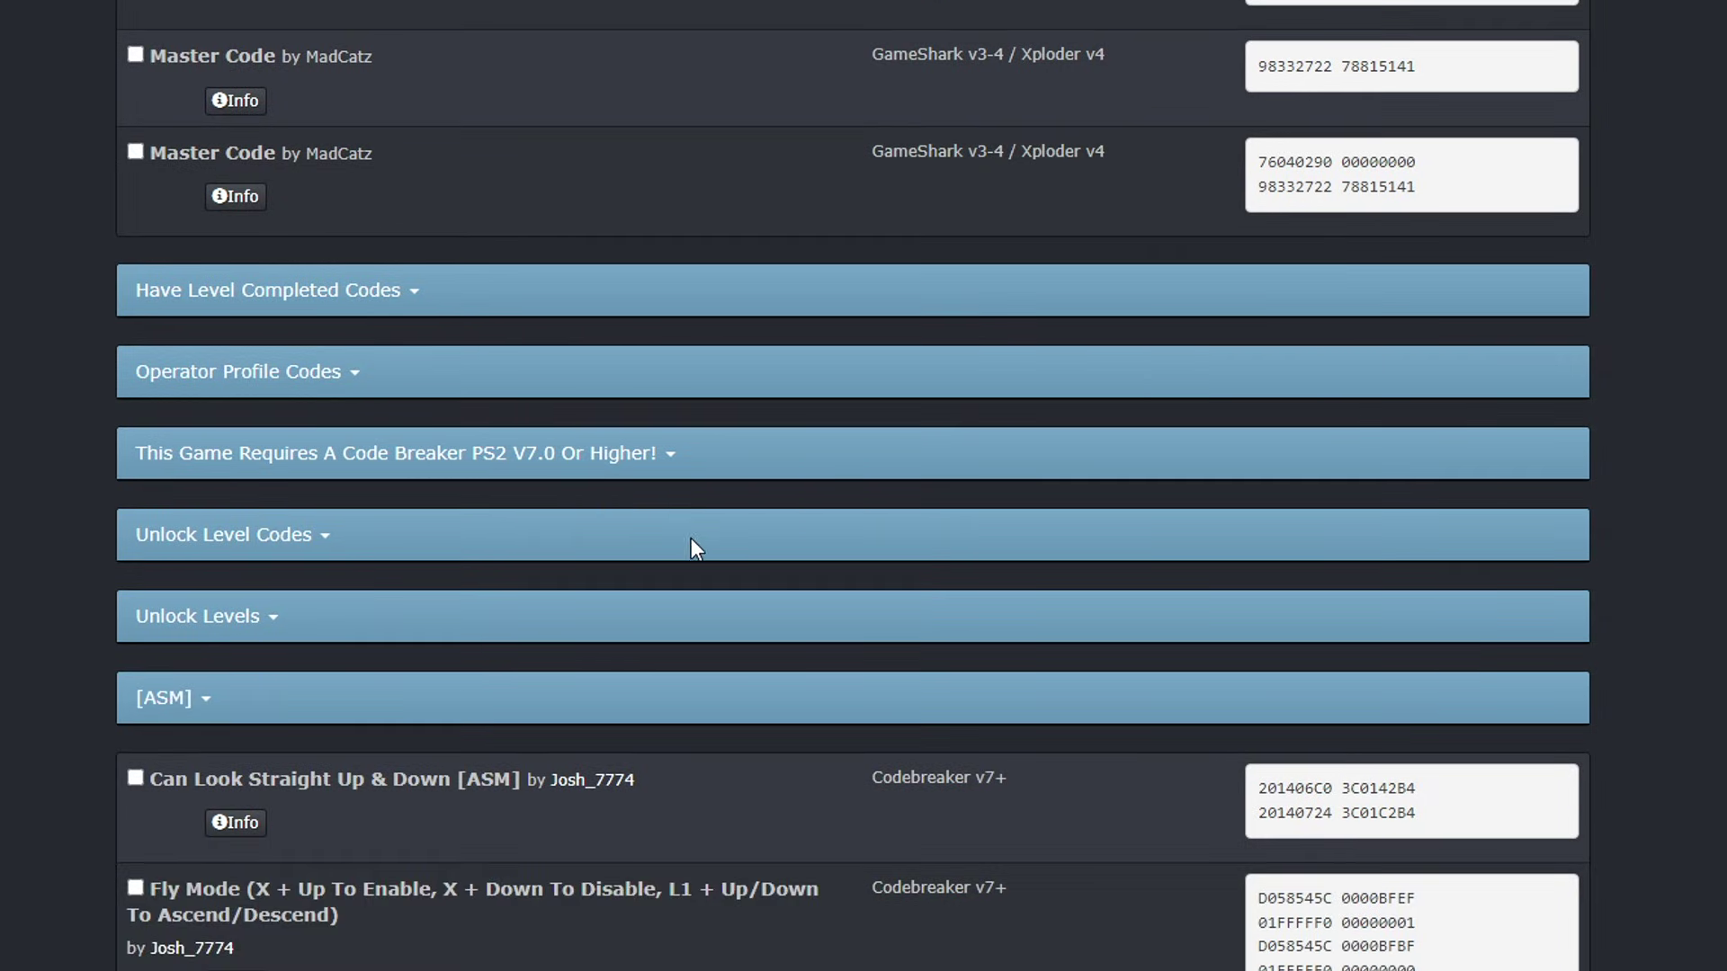
{"action": "scroll", "coordinate": [732, 513], "scroll_direction": "down", "scroll_amount": 4}
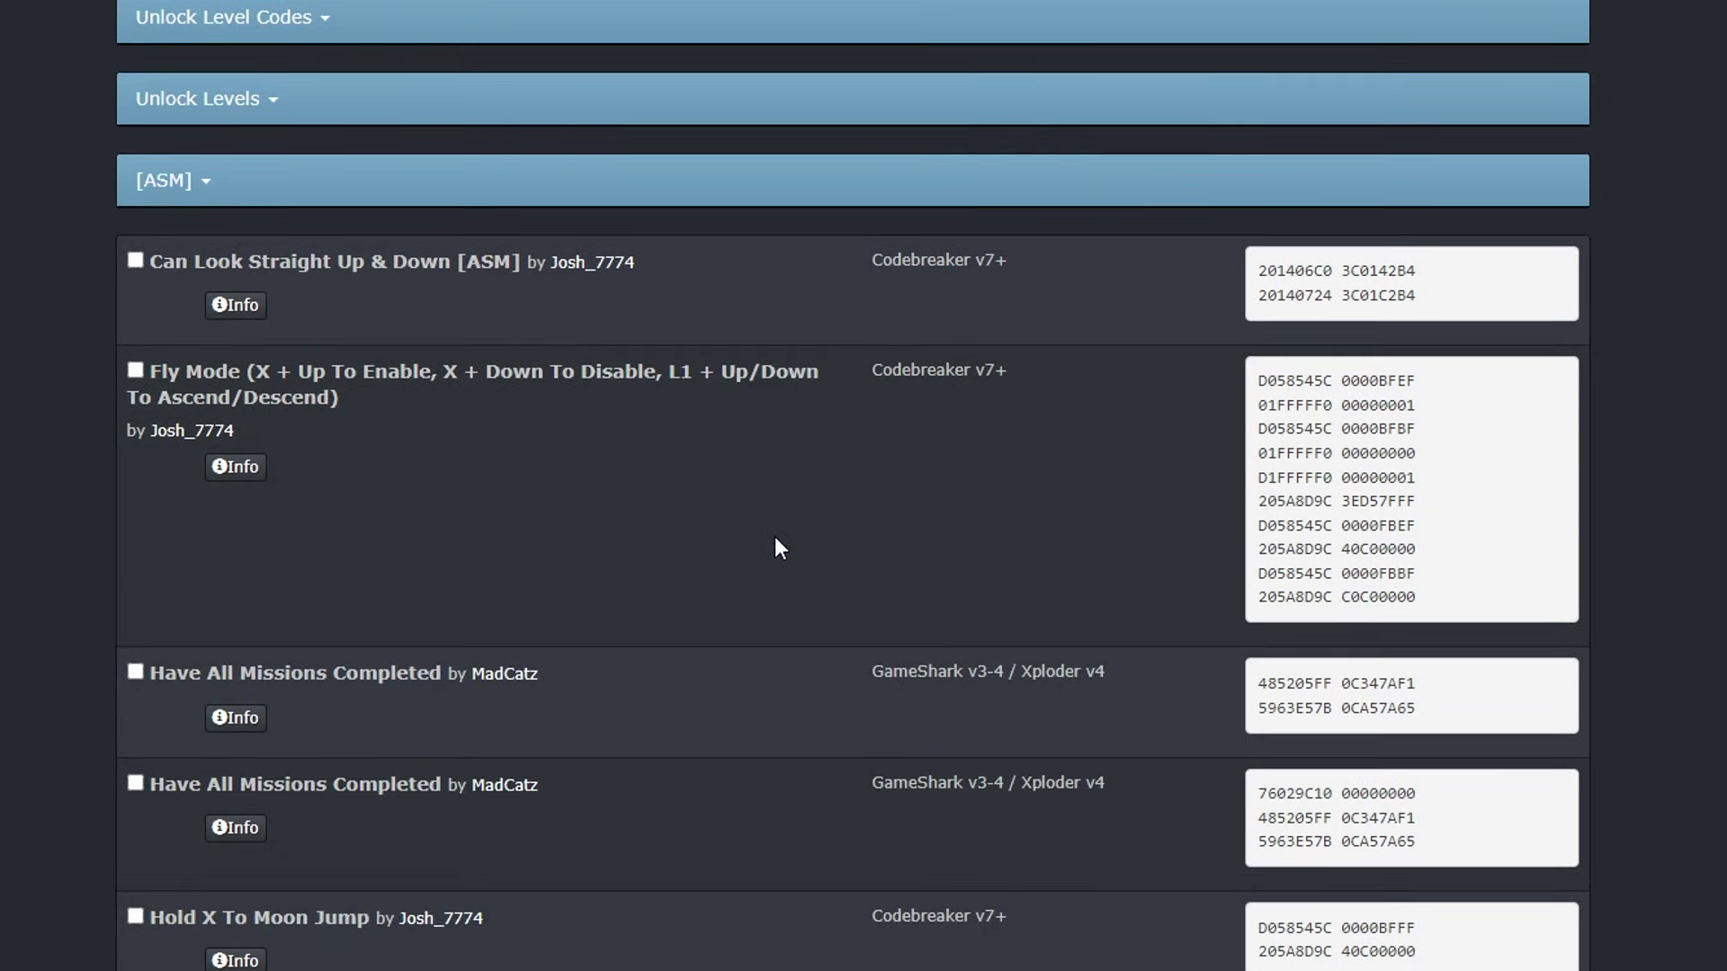
{"action": "scroll", "coordinate": [779, 547], "scroll_direction": "down", "scroll_amount": 2}
{"action": "scroll", "coordinate": [728, 518], "scroll_direction": "down", "scroll_amount": 1}
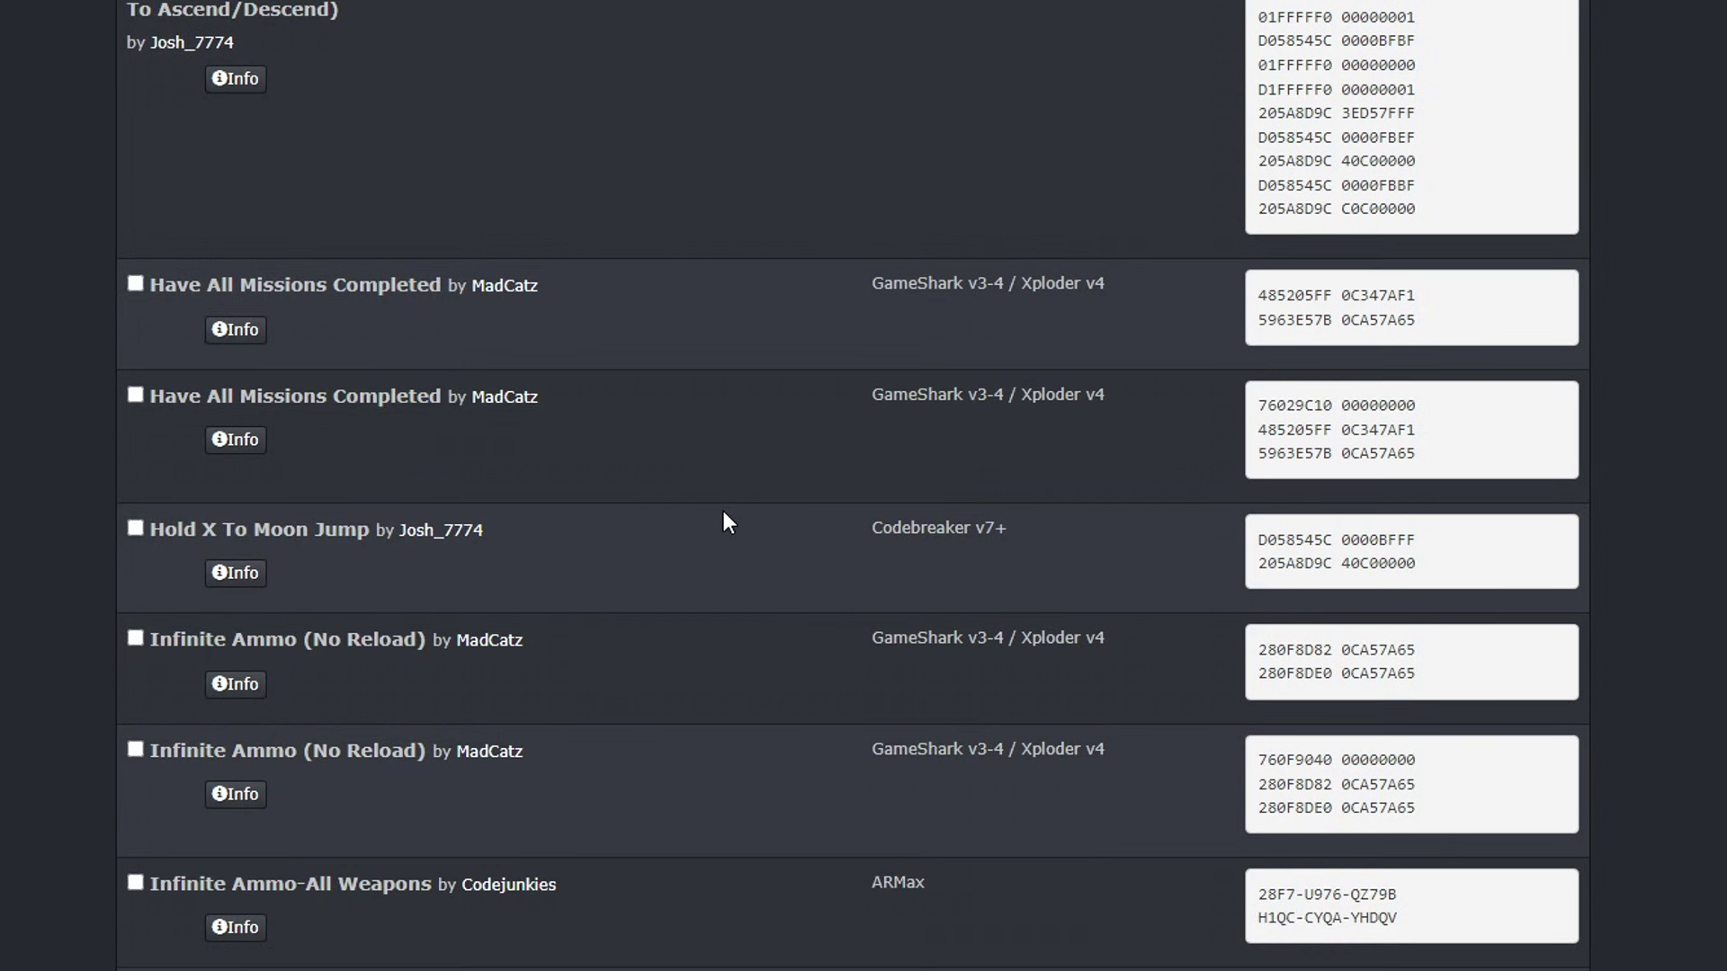
{"action": "scroll", "coordinate": [670, 517], "scroll_direction": "down", "scroll_amount": 1}
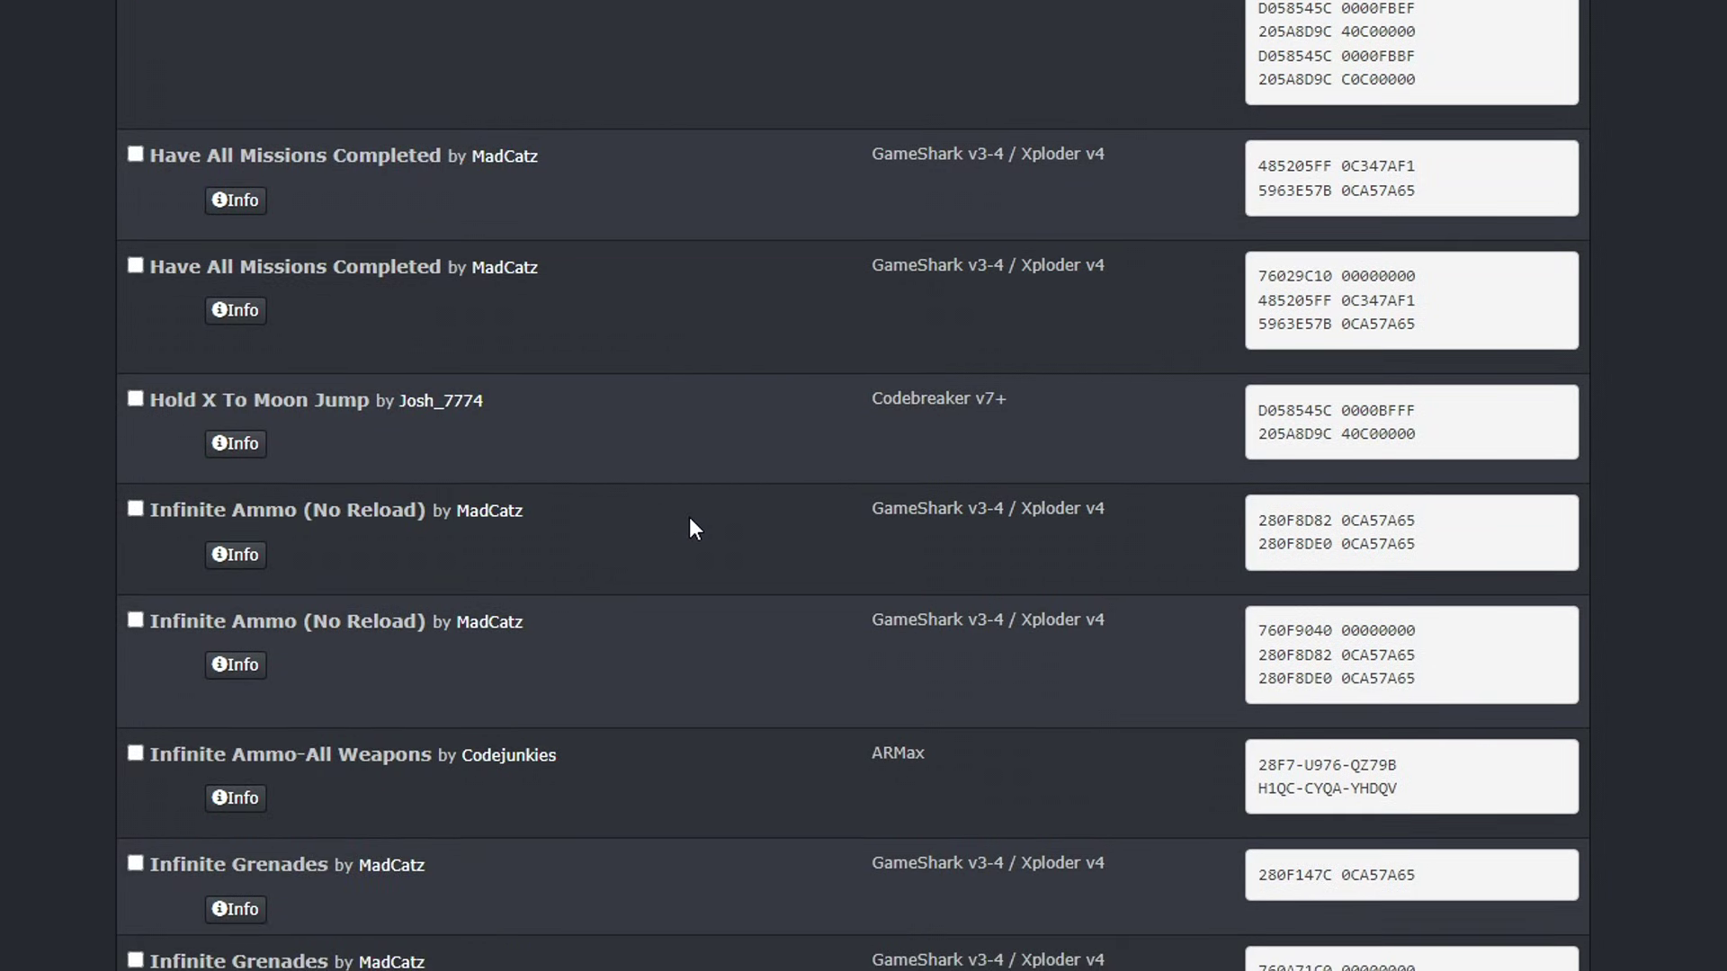
{"action": "scroll", "coordinate": [727, 445], "scroll_direction": "down", "scroll_amount": 1}
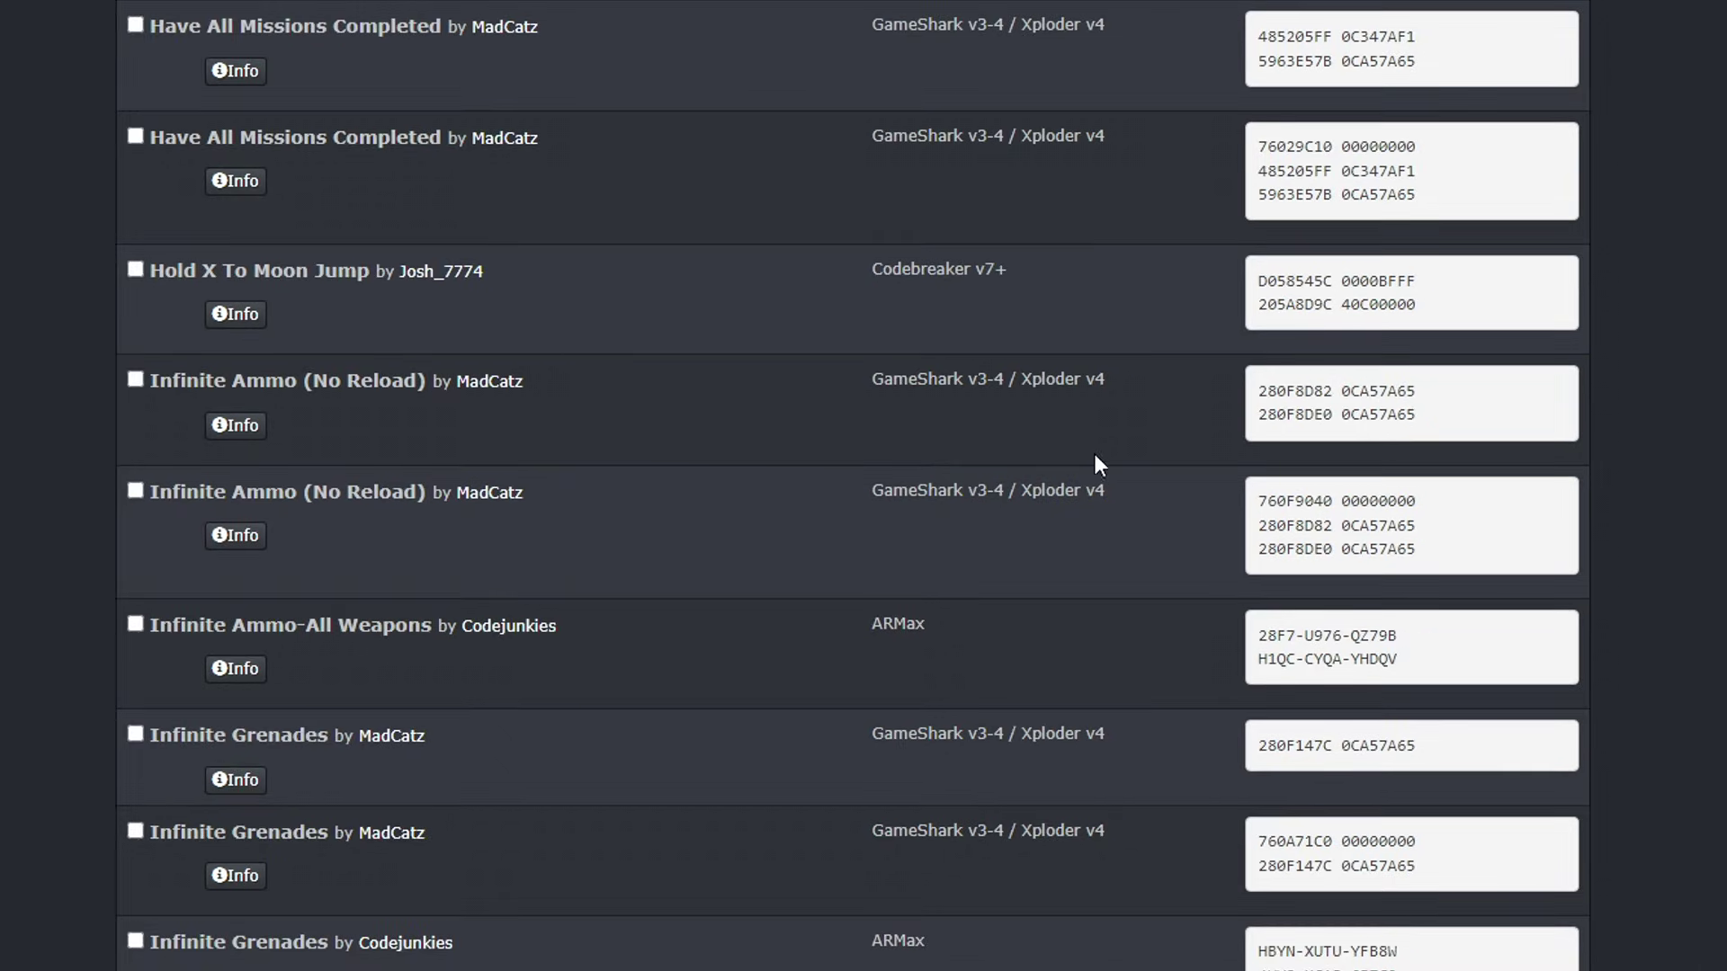
Compare the code lines and device types of the Infinite Ammo, Infinite Grenades and Infinite Health entries
{"action": "left_click_drag", "start_coordinate": [1442, 416], "coordinate": [1286, 398]}
{"action": "left_click", "coordinate": [1165, 413]}
{"action": "scroll", "coordinate": [808, 453], "scroll_direction": "down", "scroll_amount": 1}
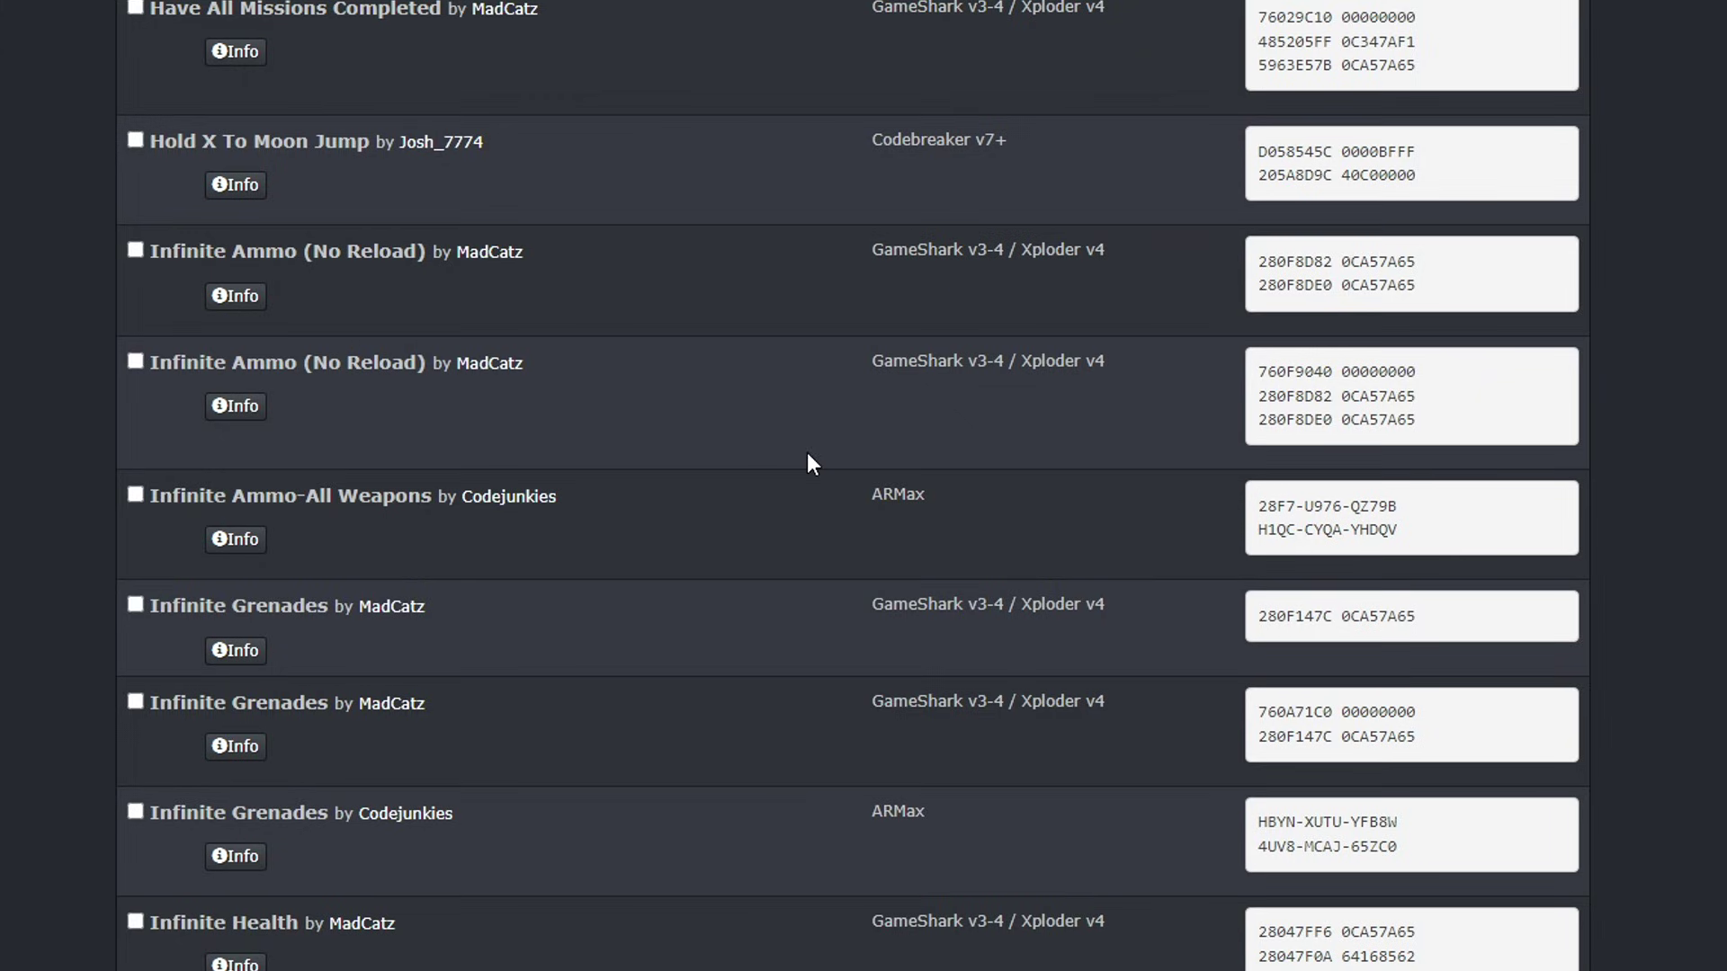
{"action": "scroll", "coordinate": [797, 455], "scroll_direction": "up", "scroll_amount": 1}
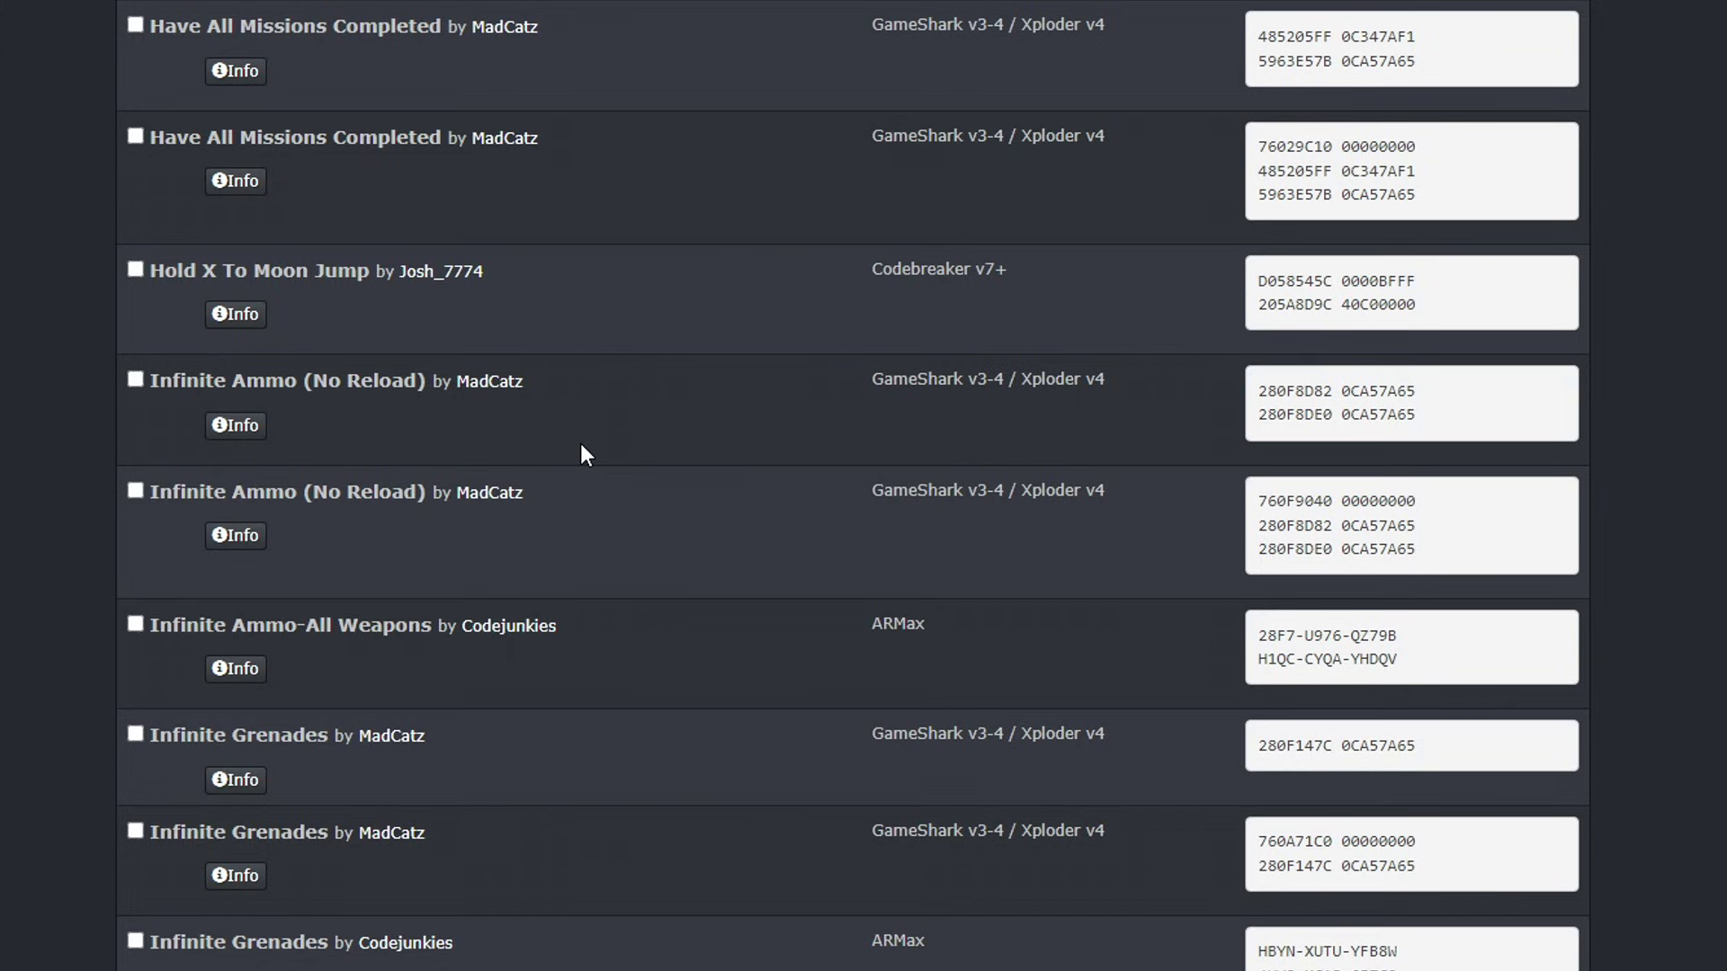
{"action": "scroll", "coordinate": [642, 455], "scroll_direction": "down", "scroll_amount": 1}
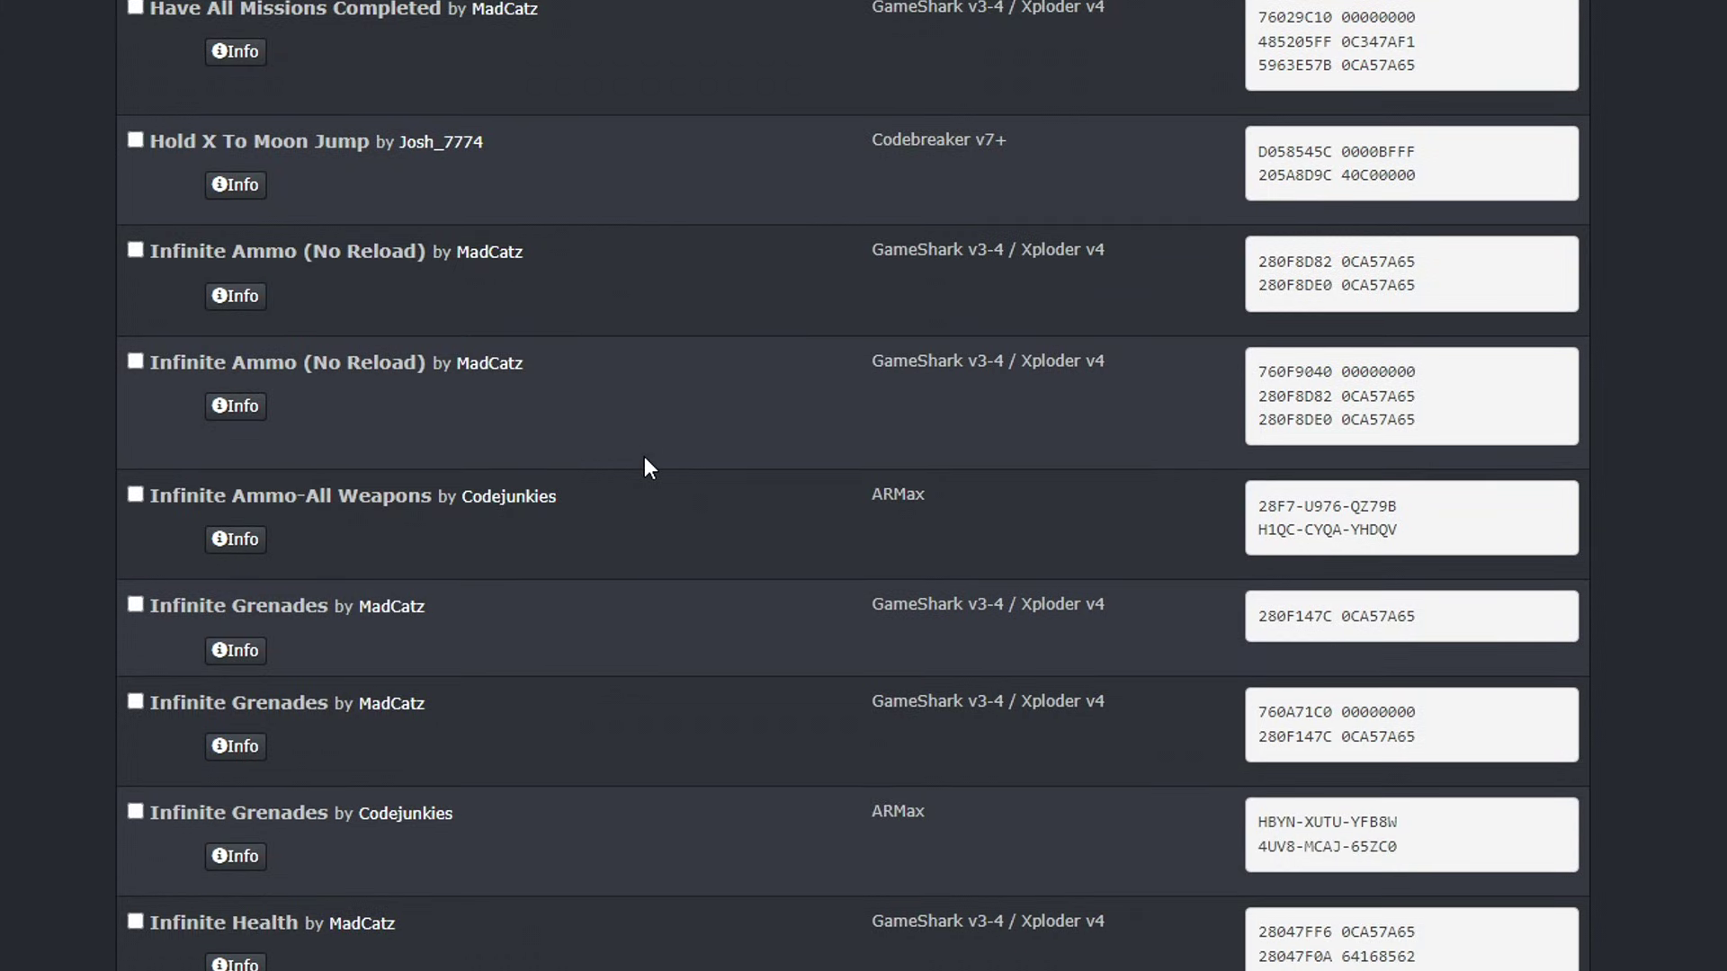
{"action": "scroll", "coordinate": [644, 456], "scroll_direction": "up", "scroll_amount": 1}
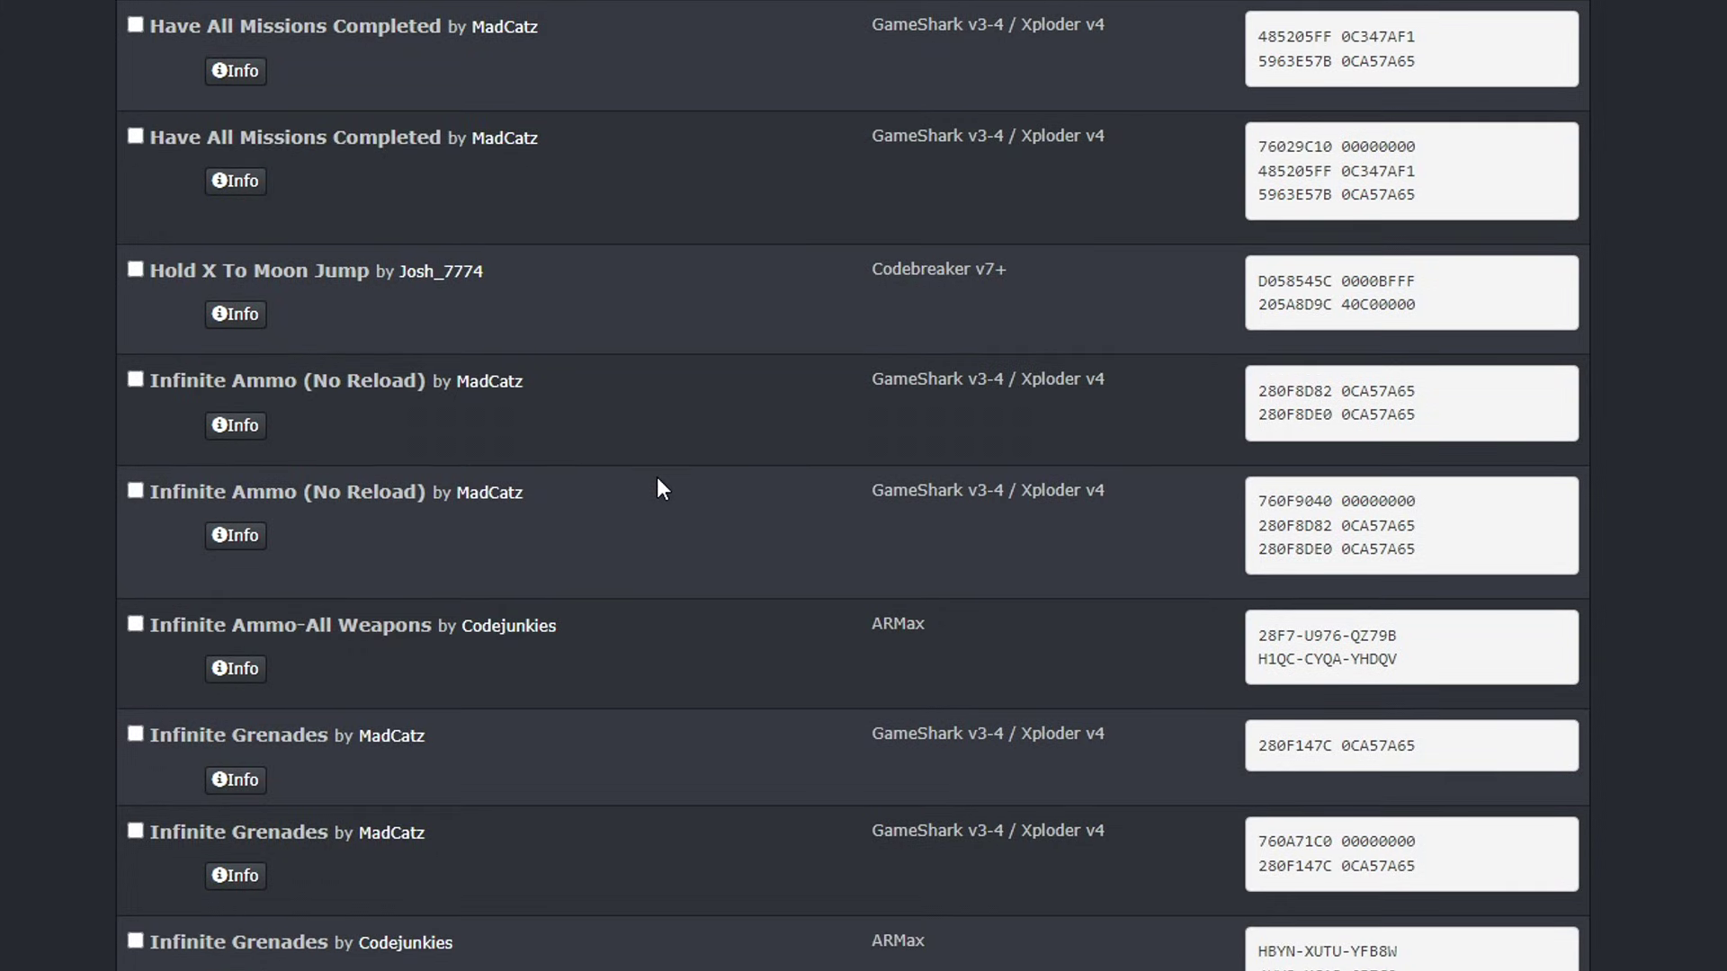
Review the master codes for Black (NTSC-U) and deselect the first Infinite Ammo (No Reload) code
{"action": "scroll", "coordinate": [656, 478], "scroll_direction": "up", "scroll_amount": 1}
{"action": "scroll", "coordinate": [772, 571], "scroll_direction": "down", "scroll_amount": 1}
{"action": "scroll", "coordinate": [777, 552], "scroll_direction": "up", "scroll_amount": 10}
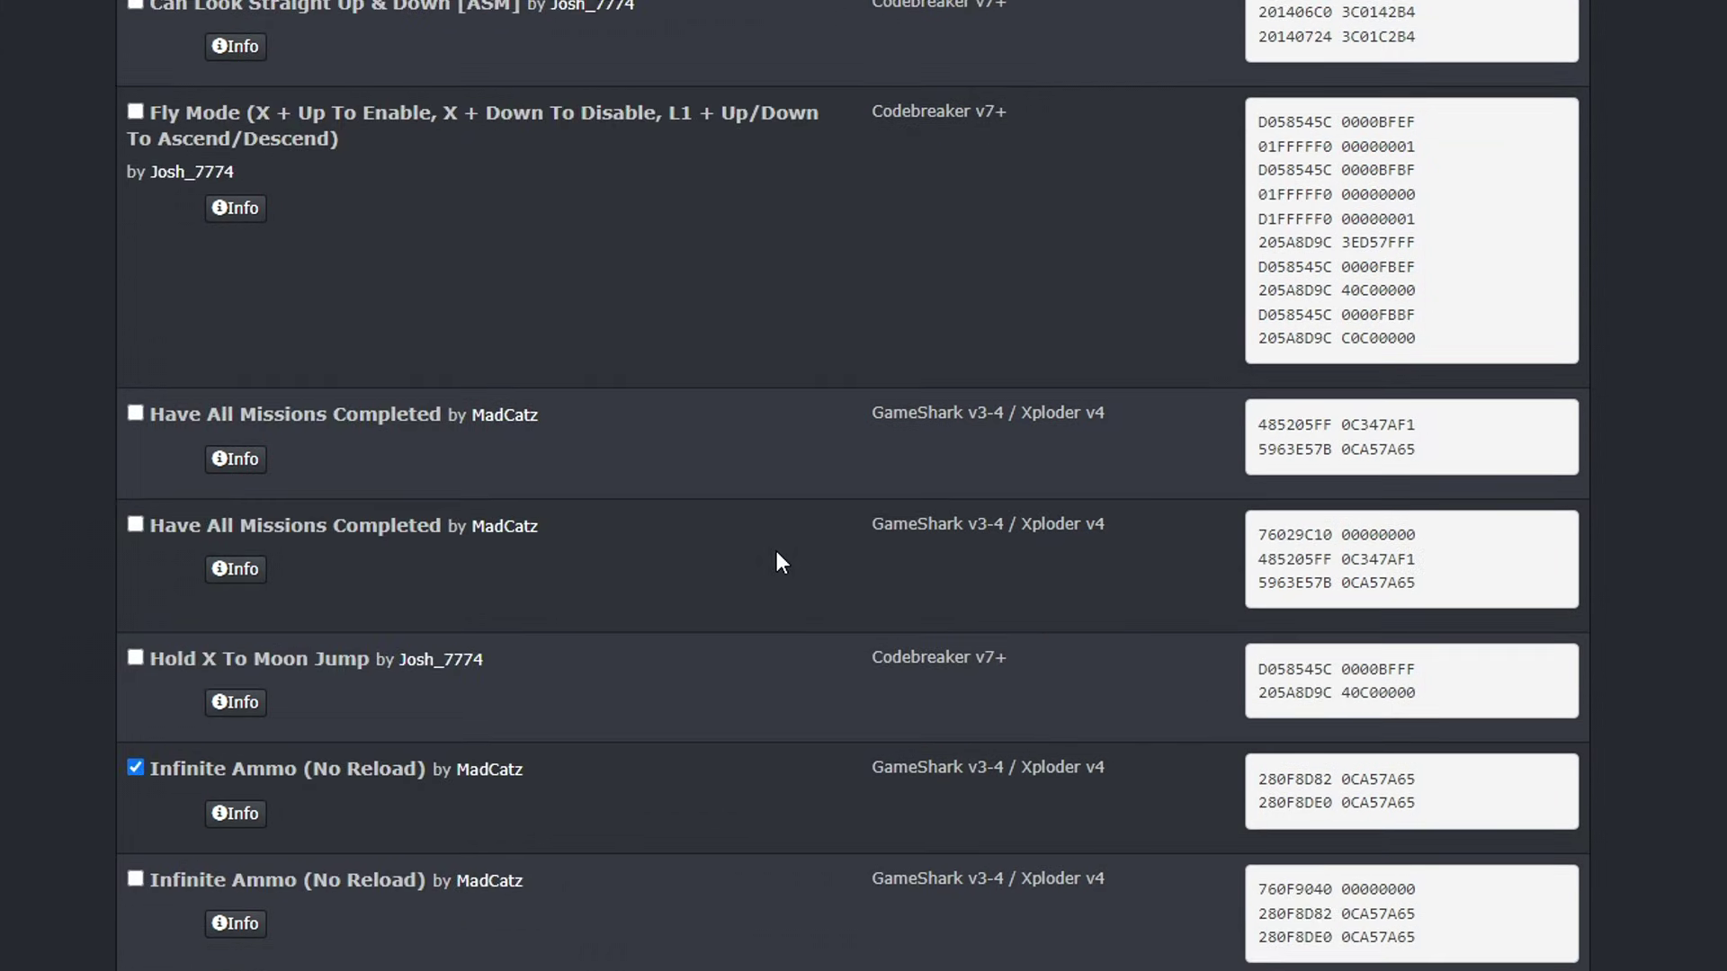
{"action": "scroll", "coordinate": [775, 549], "scroll_direction": "up", "scroll_amount": 4}
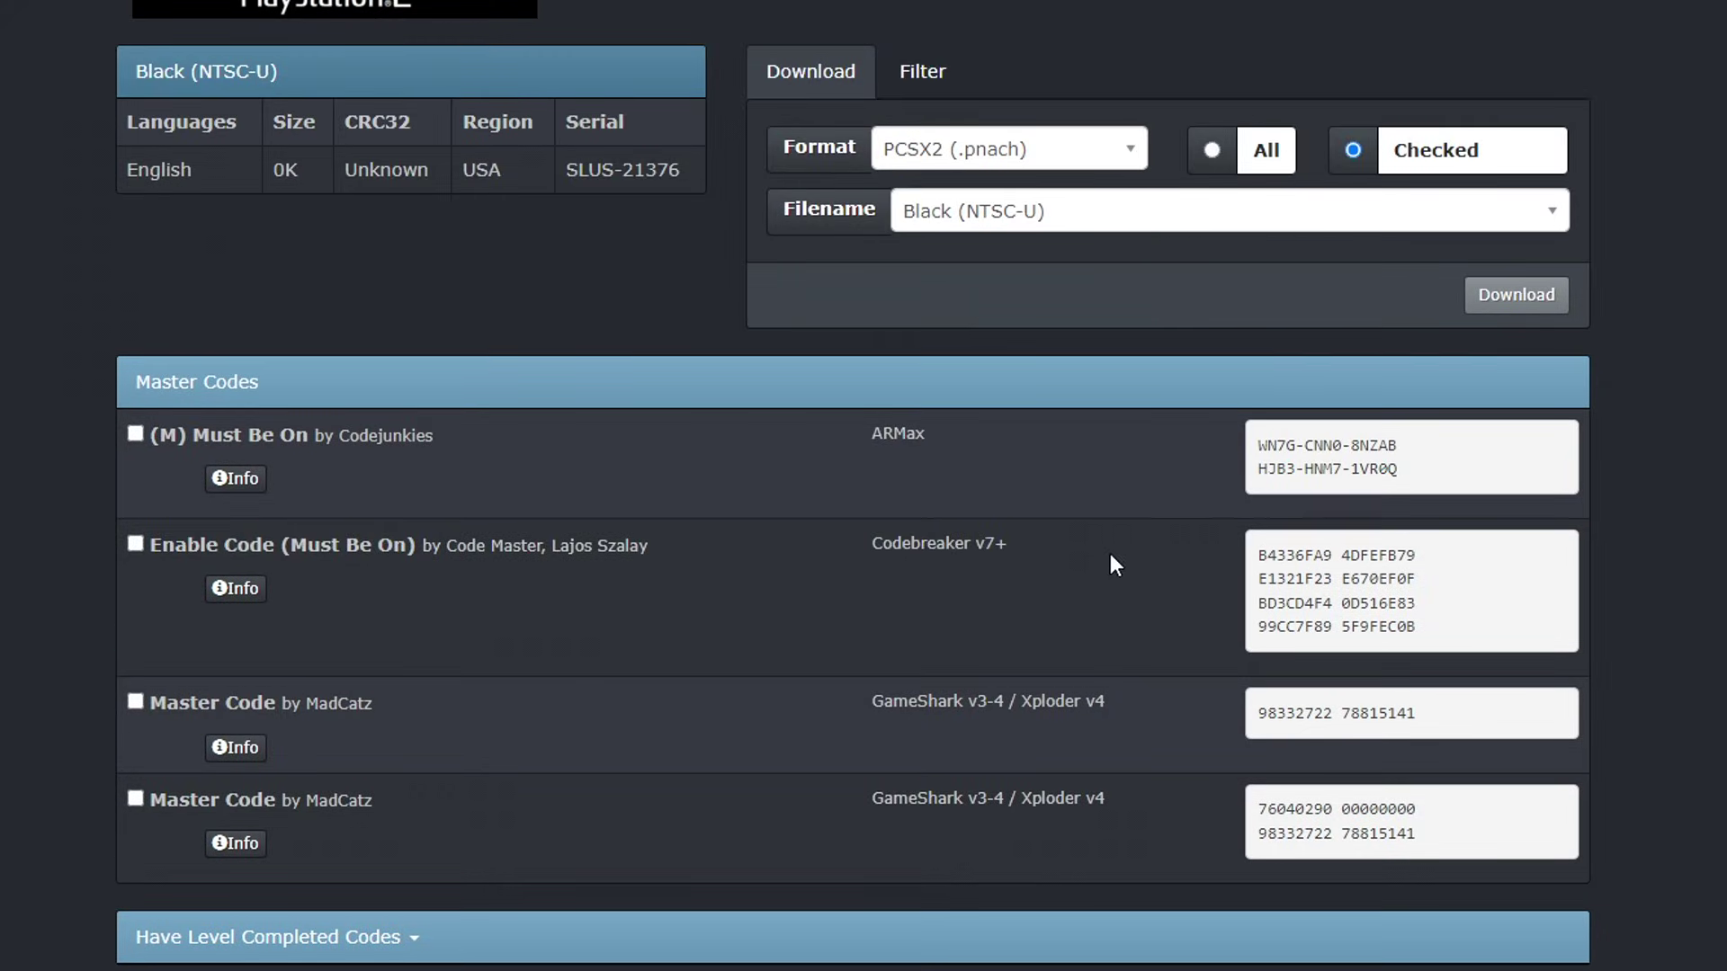
{"action": "scroll", "coordinate": [990, 584], "scroll_direction": "down", "scroll_amount": 4}
{"action": "scroll", "coordinate": [913, 610], "scroll_direction": "down", "scroll_amount": 8}
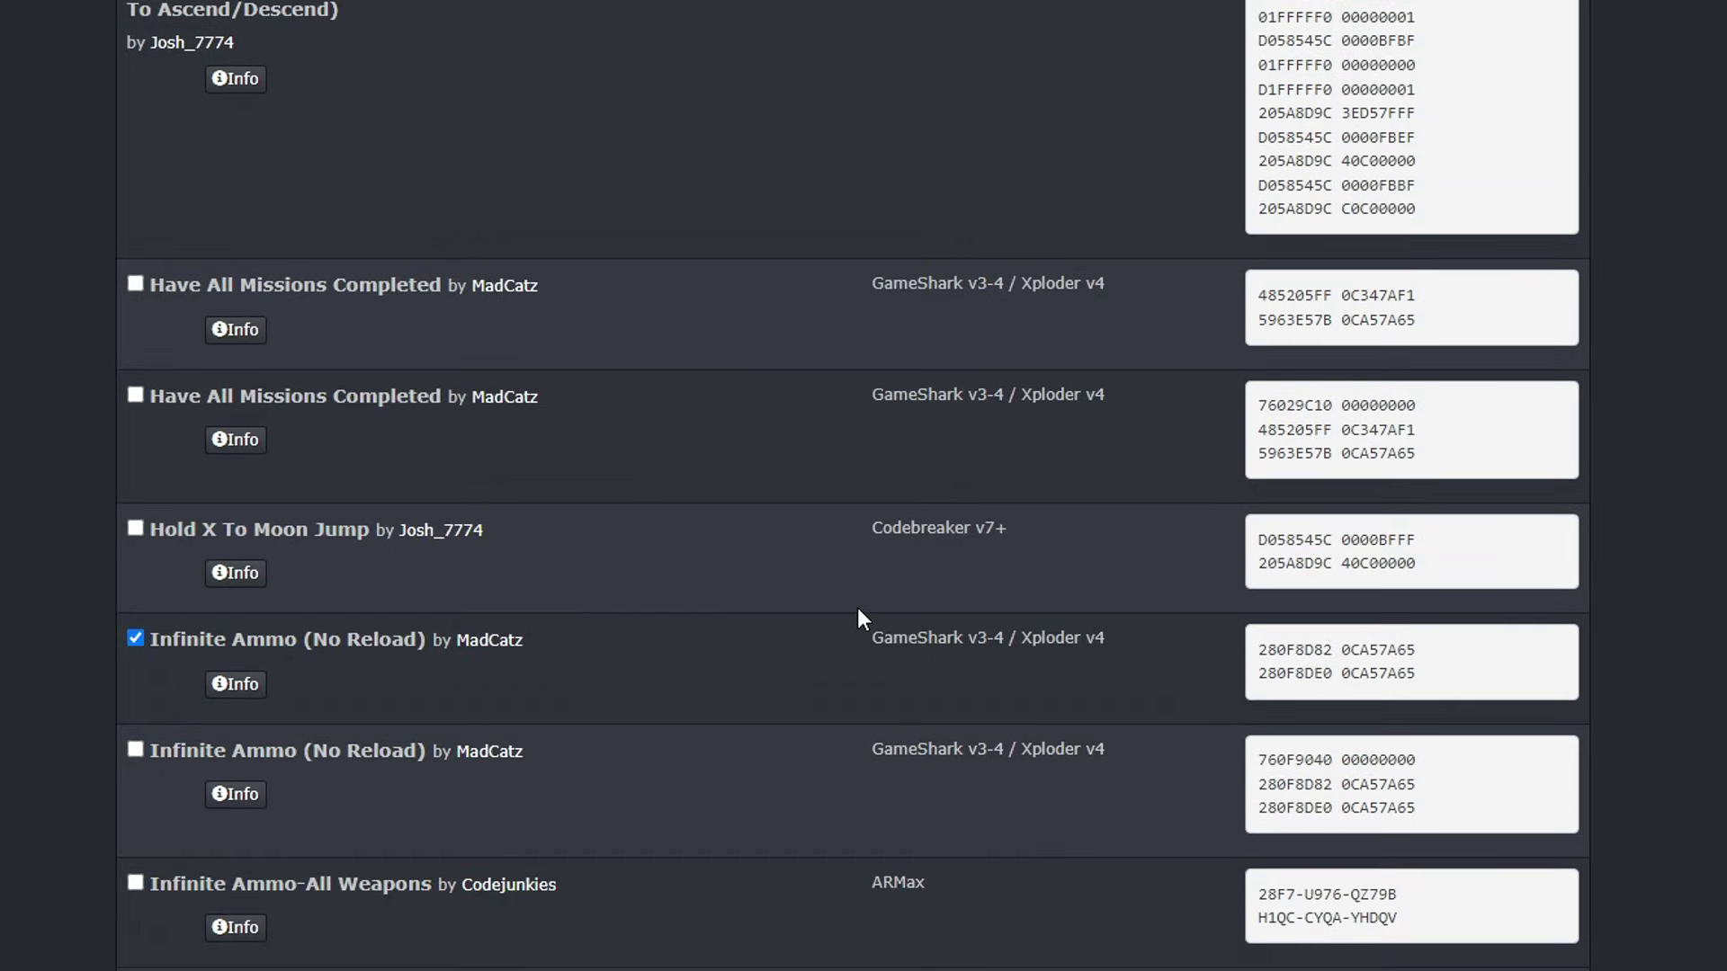
{"action": "left_click", "coordinate": [667, 643]}
{"action": "scroll", "coordinate": [683, 584], "scroll_direction": "down", "scroll_amount": 1}
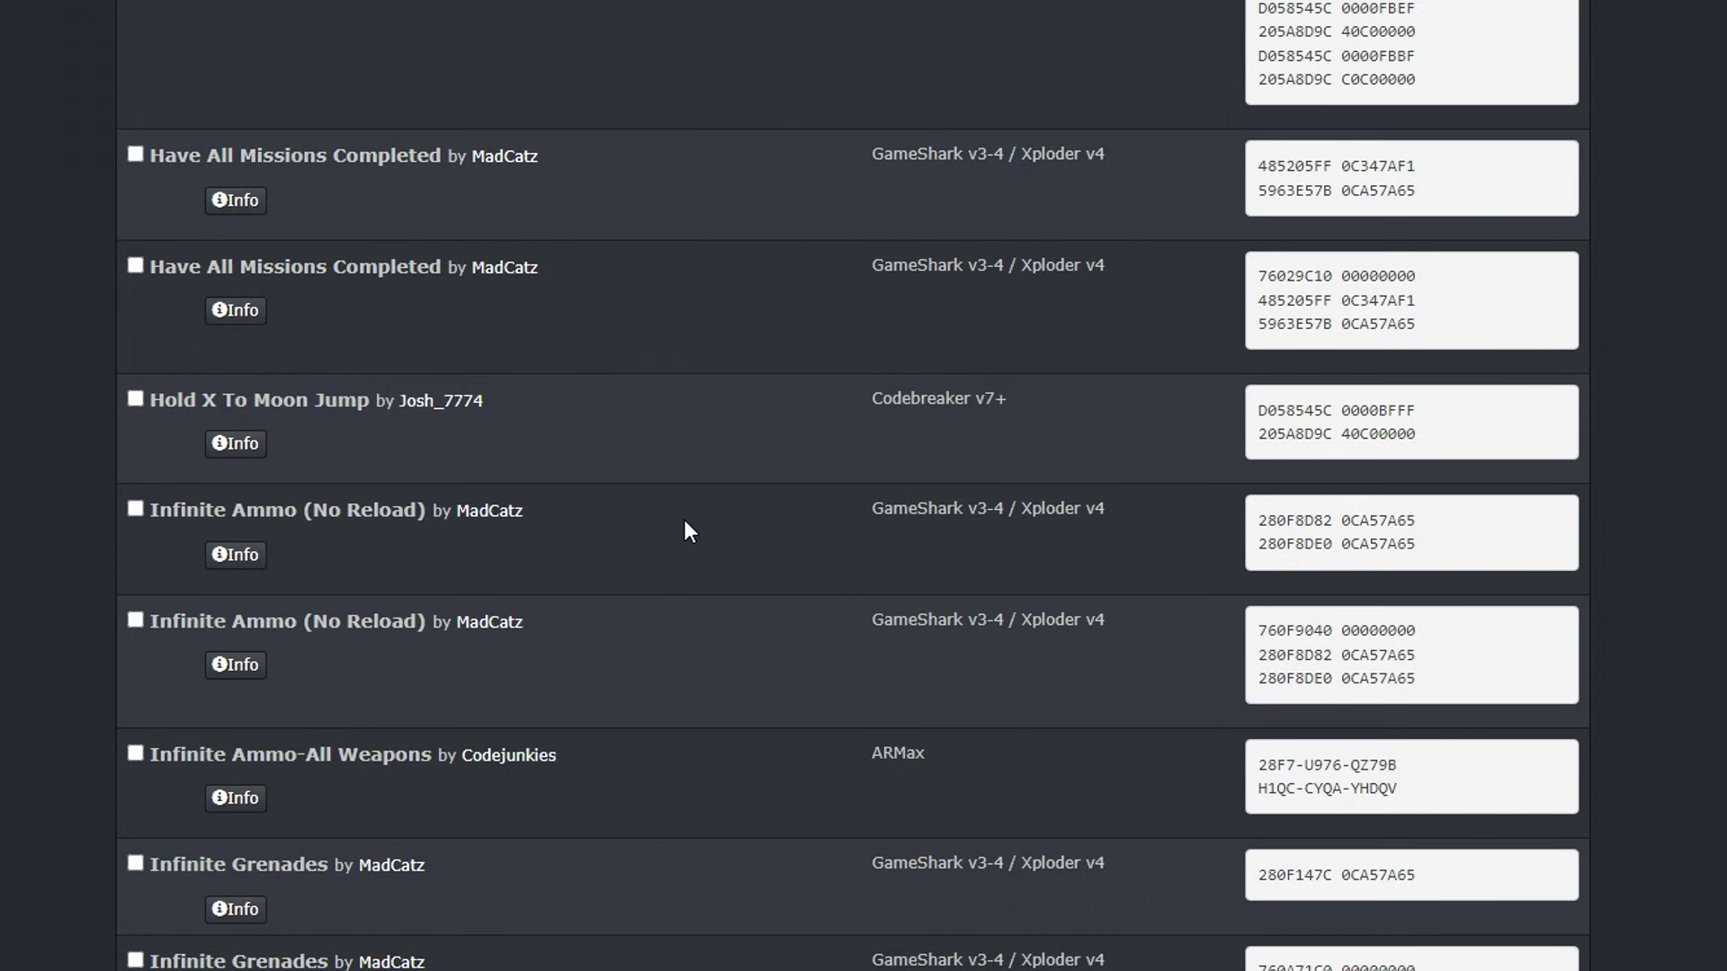
{"action": "scroll", "coordinate": [477, 545], "scroll_direction": "down", "scroll_amount": 1}
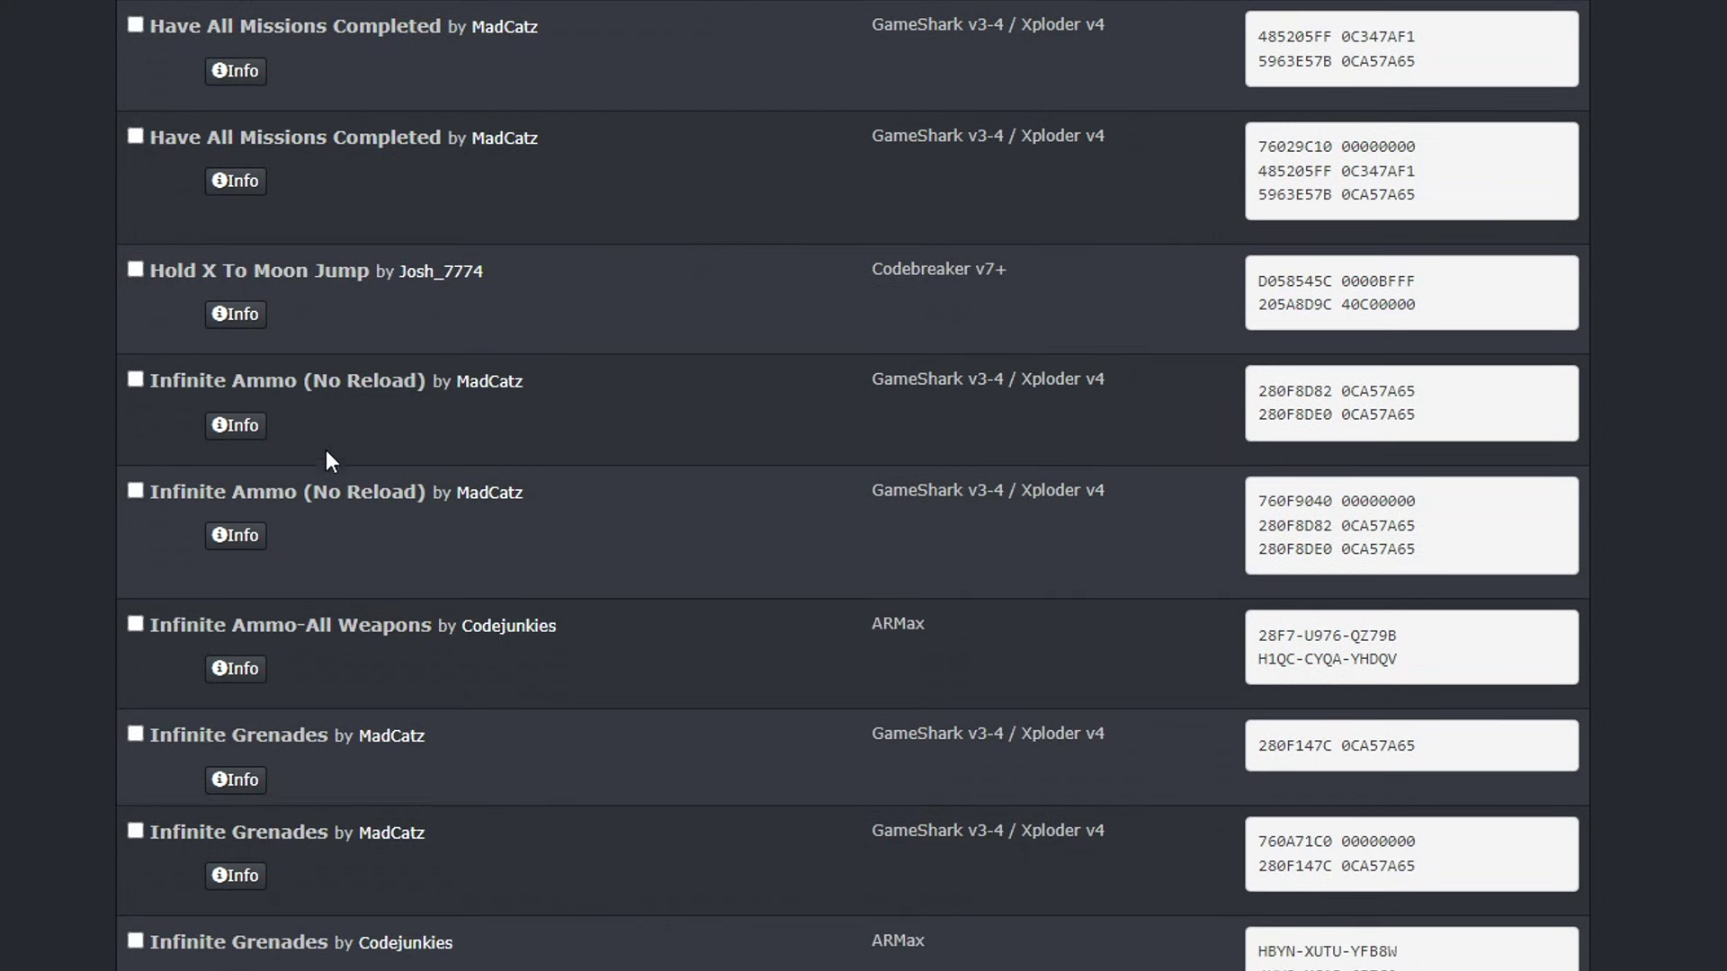
Select the first Infinite Ammo (No Reload) and first Infinite Health codes by MadCatz and download them as a .pnach file
{"action": "left_click", "coordinate": [134, 378]}
{"action": "scroll", "coordinate": [574, 508], "scroll_direction": "down", "scroll_amount": 2}
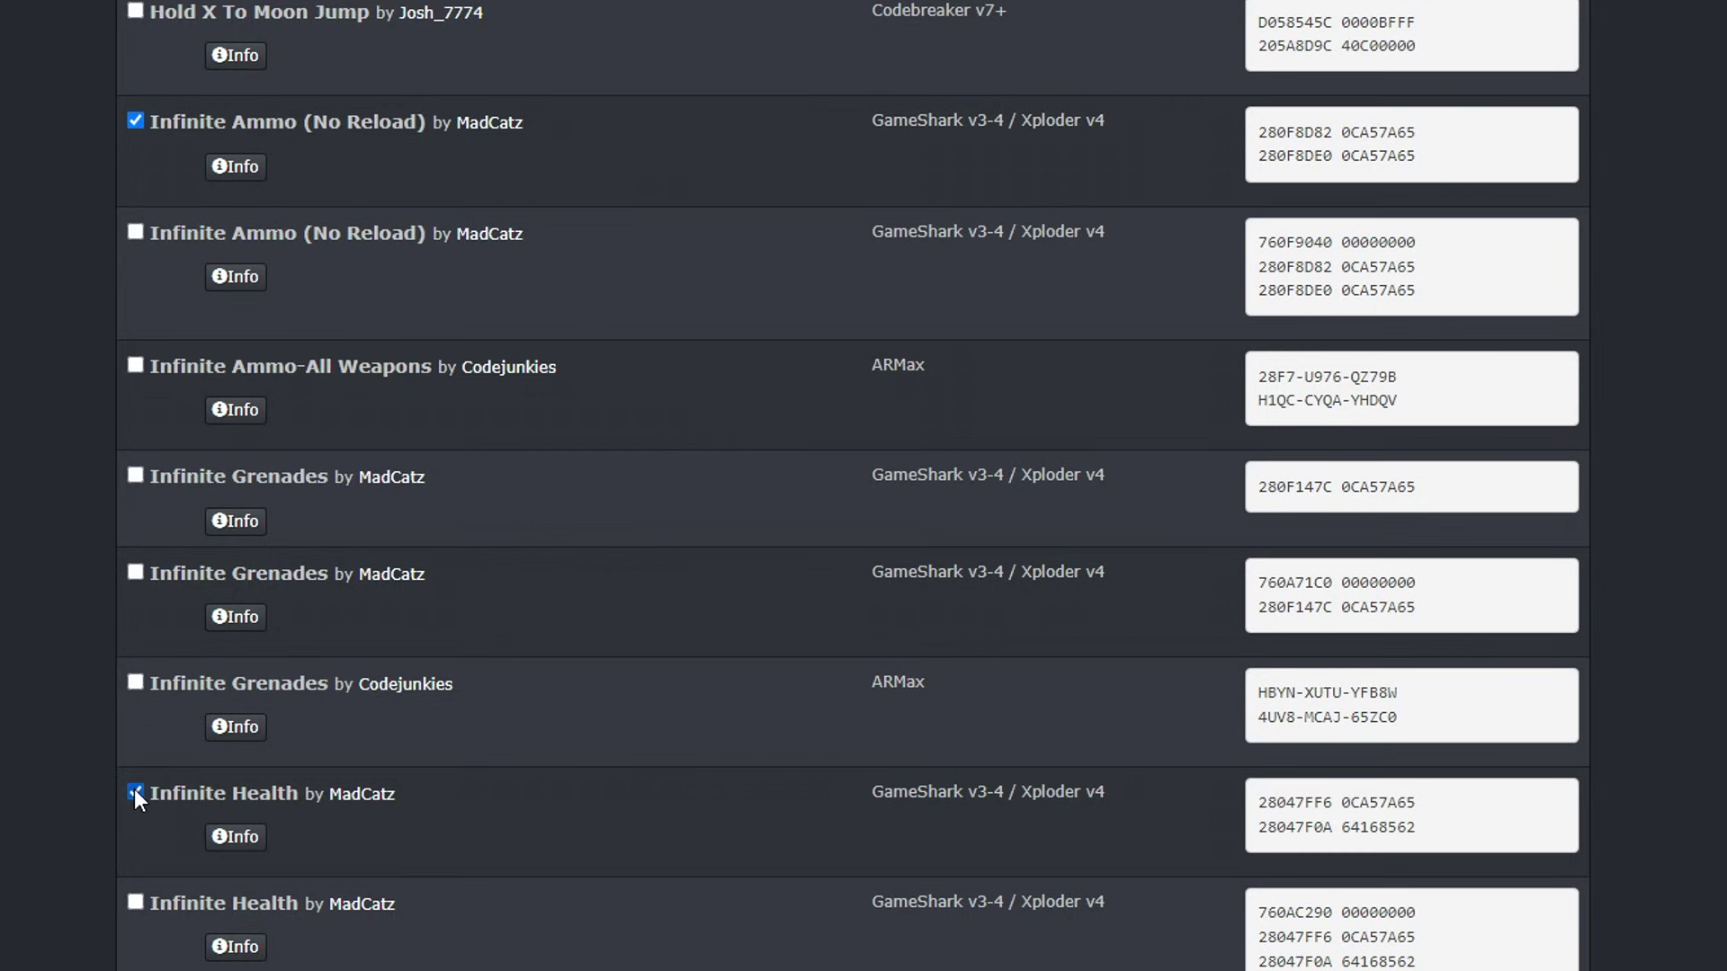
{"action": "left_click", "coordinate": [133, 791]}
{"action": "scroll", "coordinate": [665, 667], "scroll_direction": "up", "scroll_amount": 2}
{"action": "scroll", "coordinate": [649, 640], "scroll_direction": "down", "scroll_amount": 1}
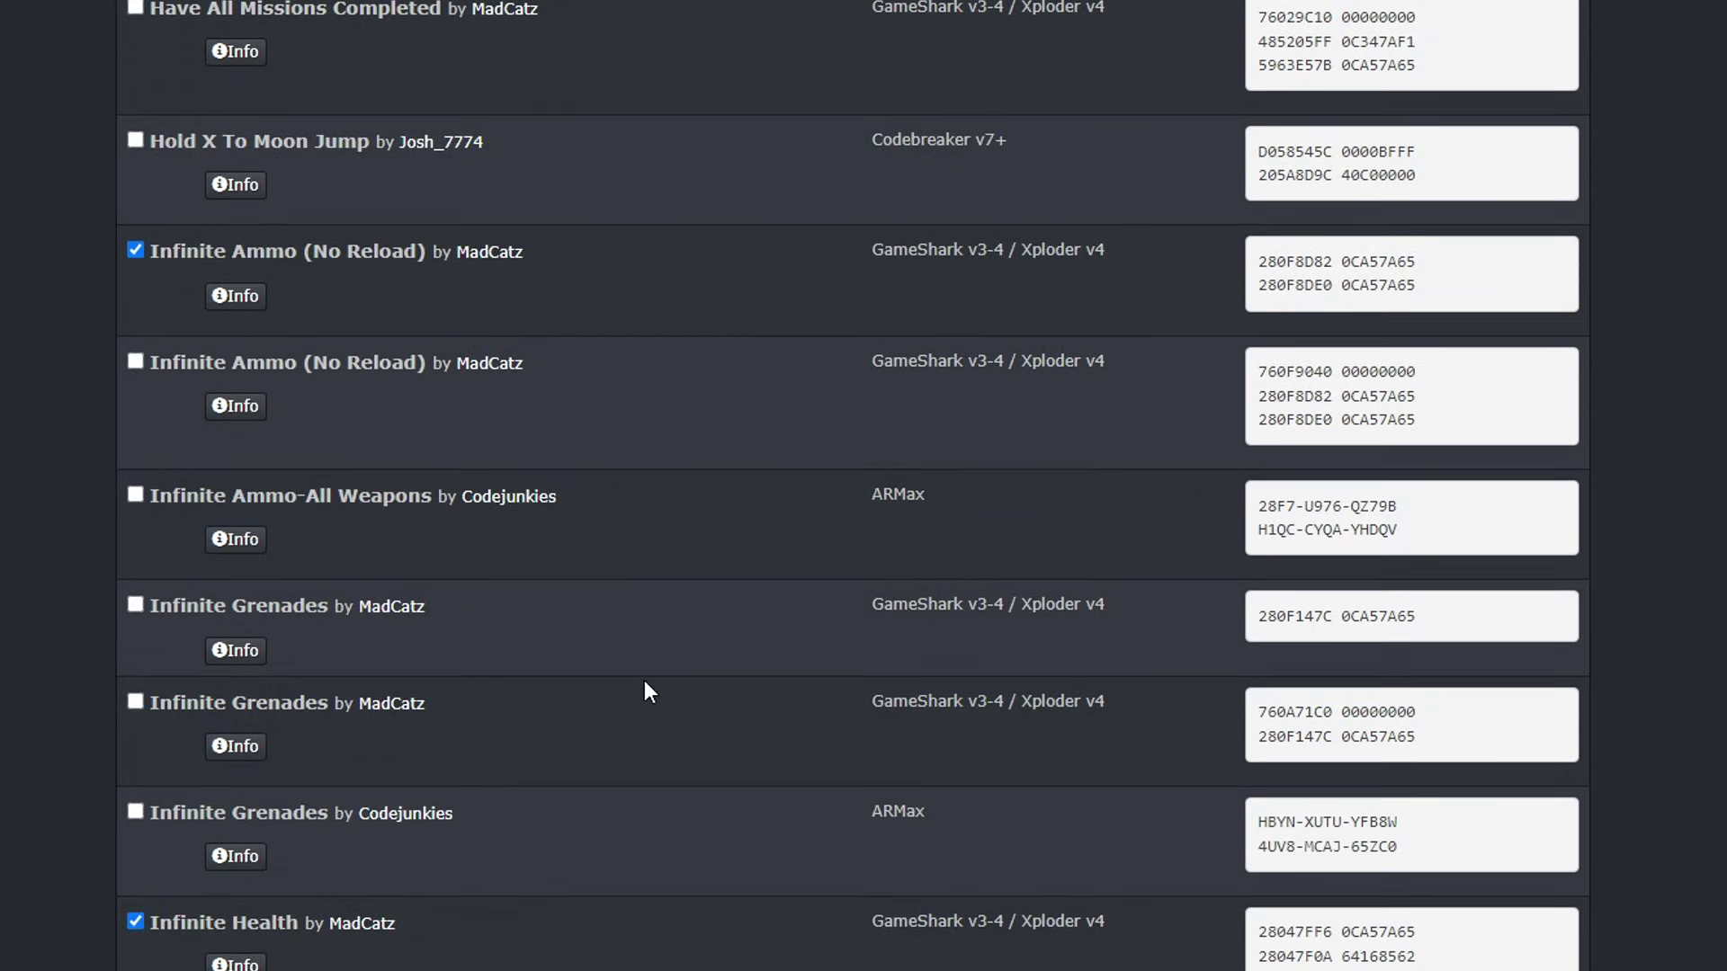
{"action": "scroll", "coordinate": [650, 671], "scroll_direction": "up", "scroll_amount": 15}
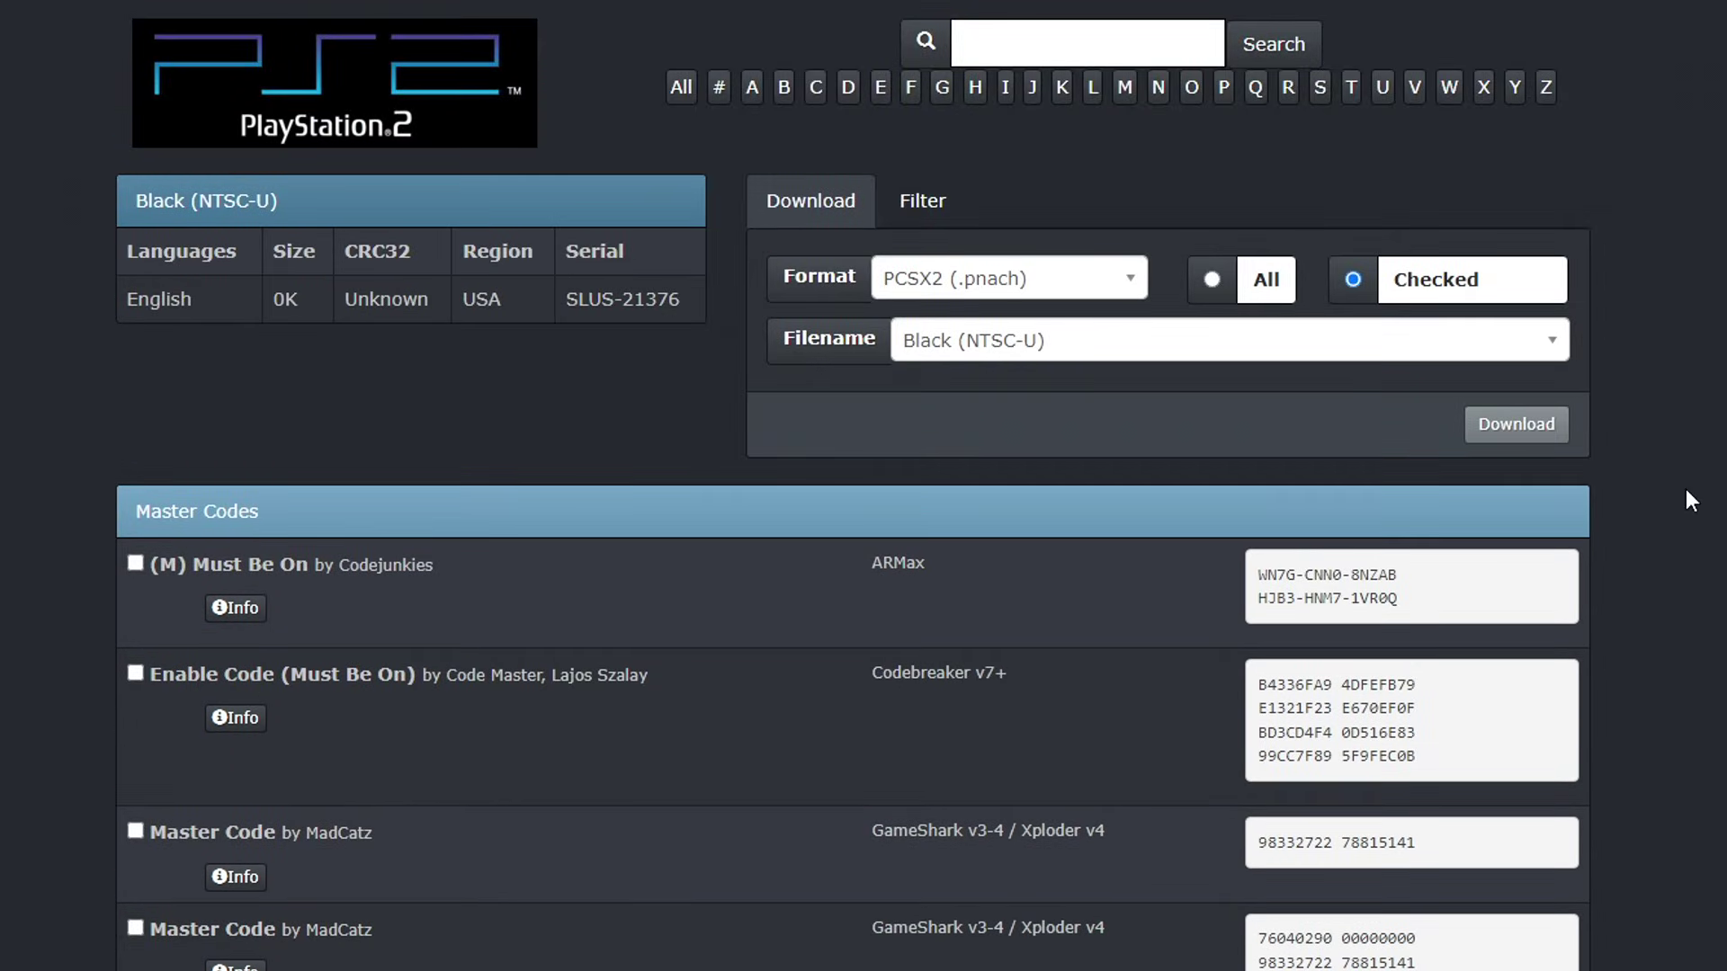
{"action": "left_click", "coordinate": [1529, 434]}
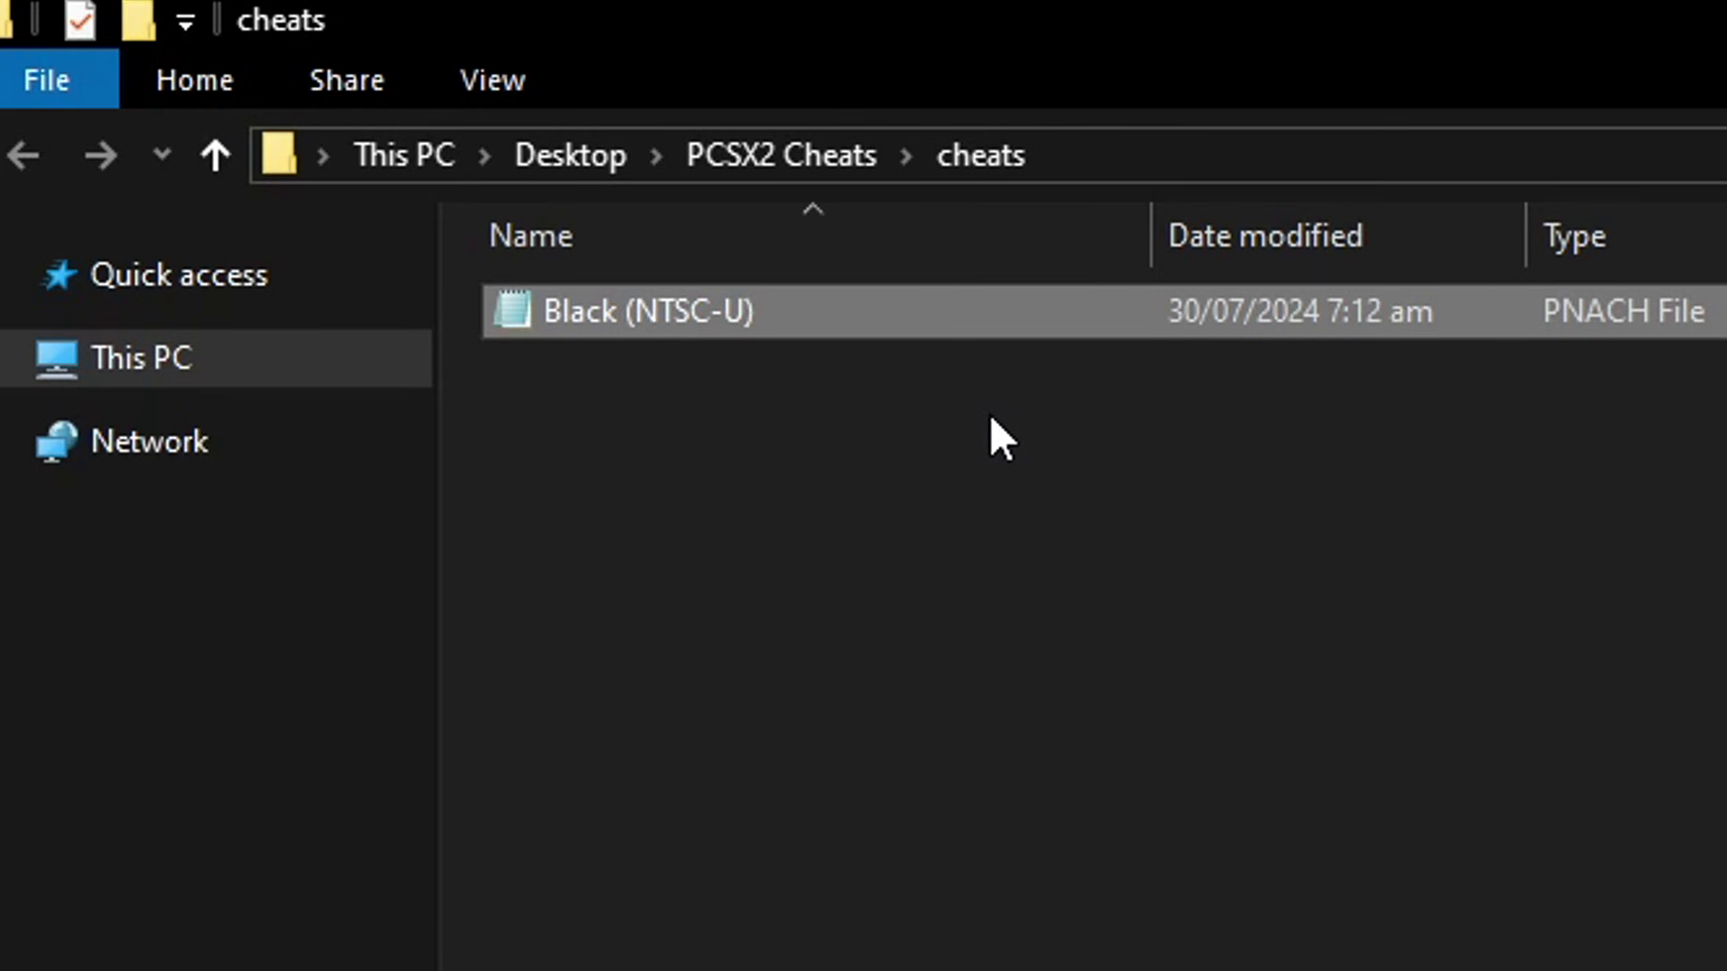
Switch to PCSX2 and copy the CRC from the properties of the game Black
{"action": "left_click", "coordinate": [747, 378]}
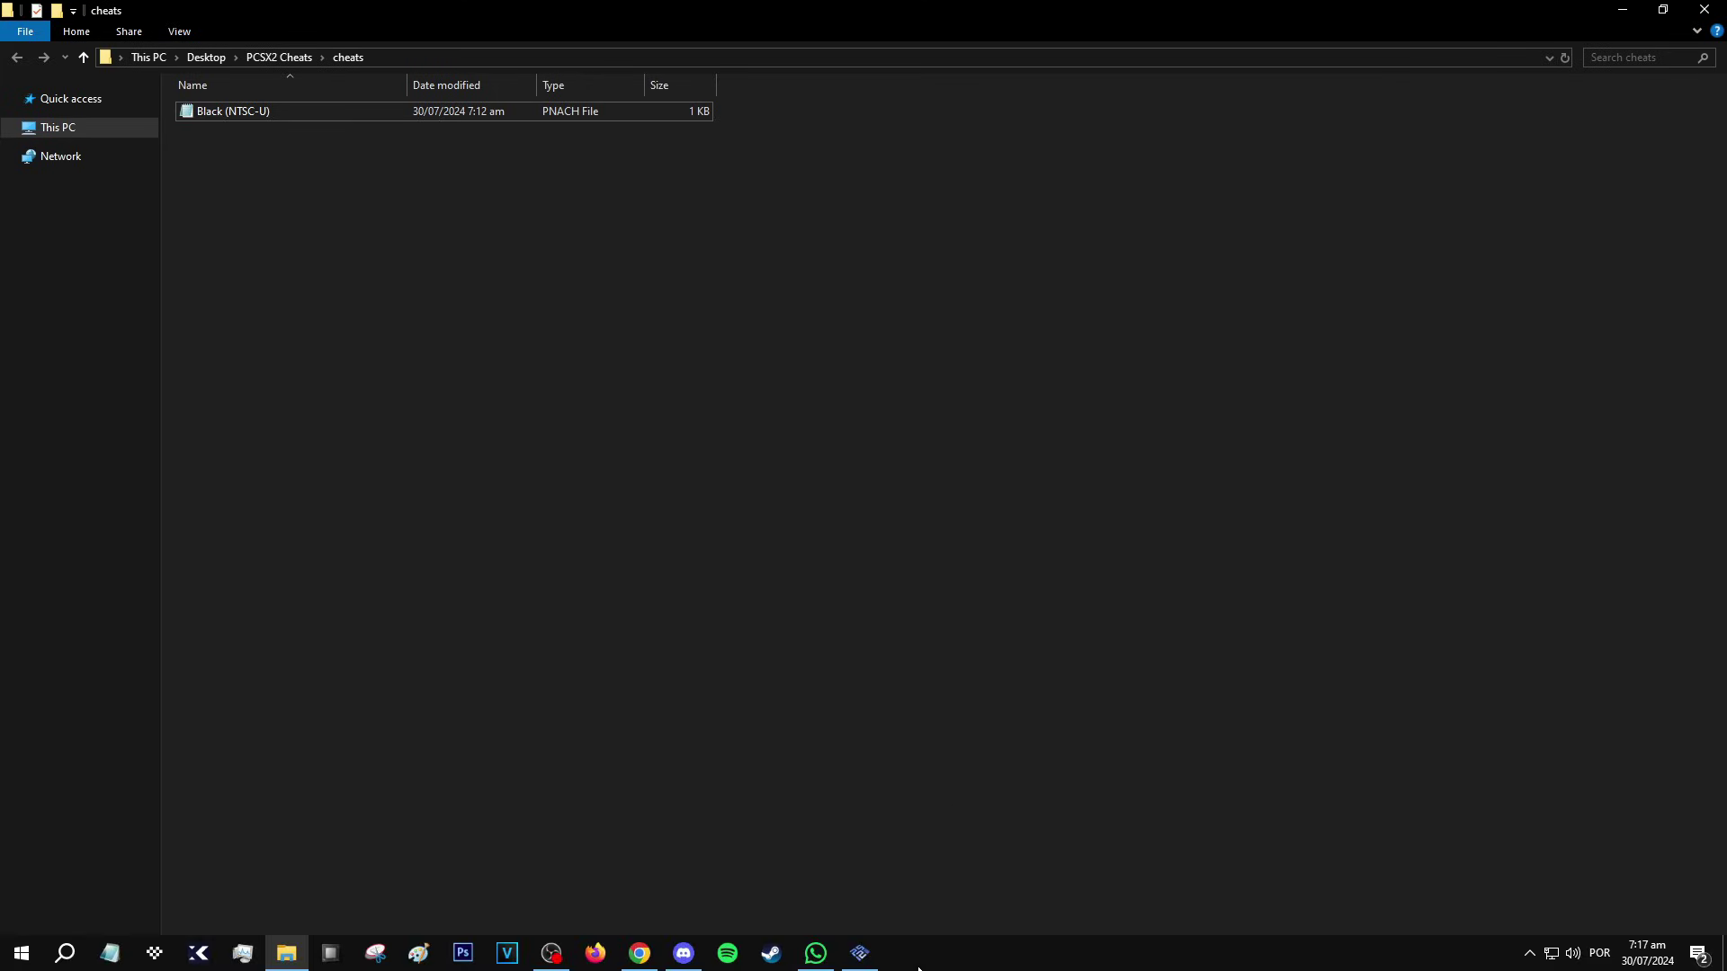
{"action": "left_click", "coordinate": [862, 952]}
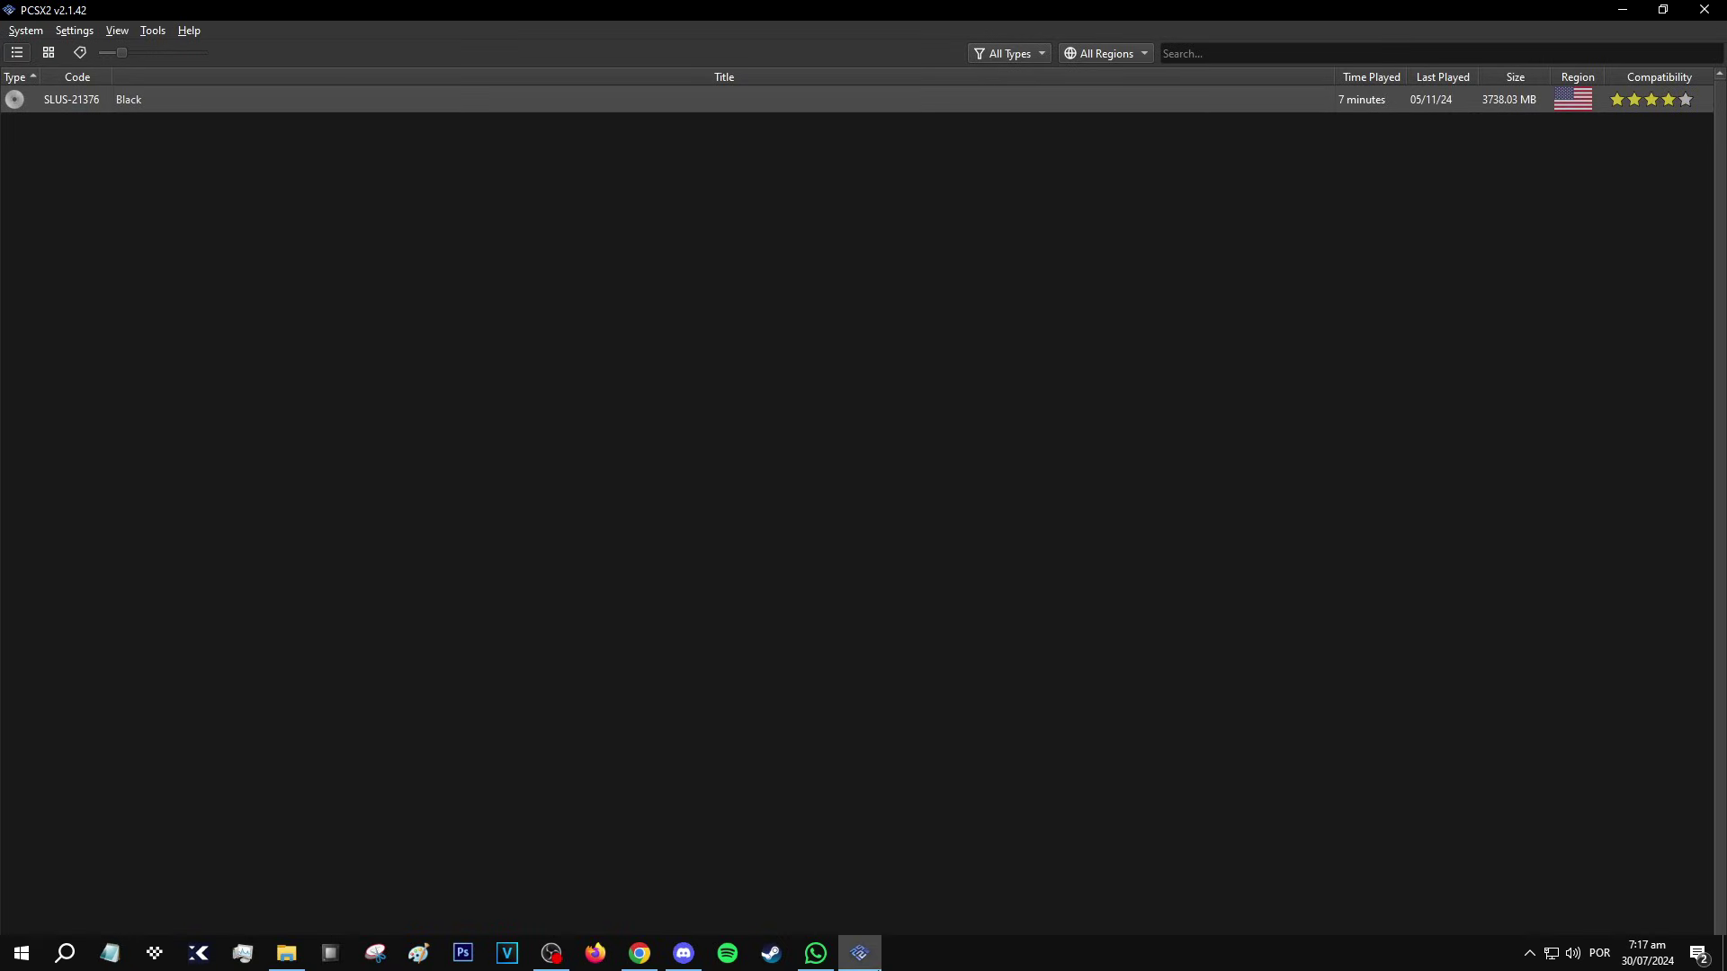
{"action": "right_click", "coordinate": [138, 100]}
{"action": "left_click", "coordinate": [213, 97]}
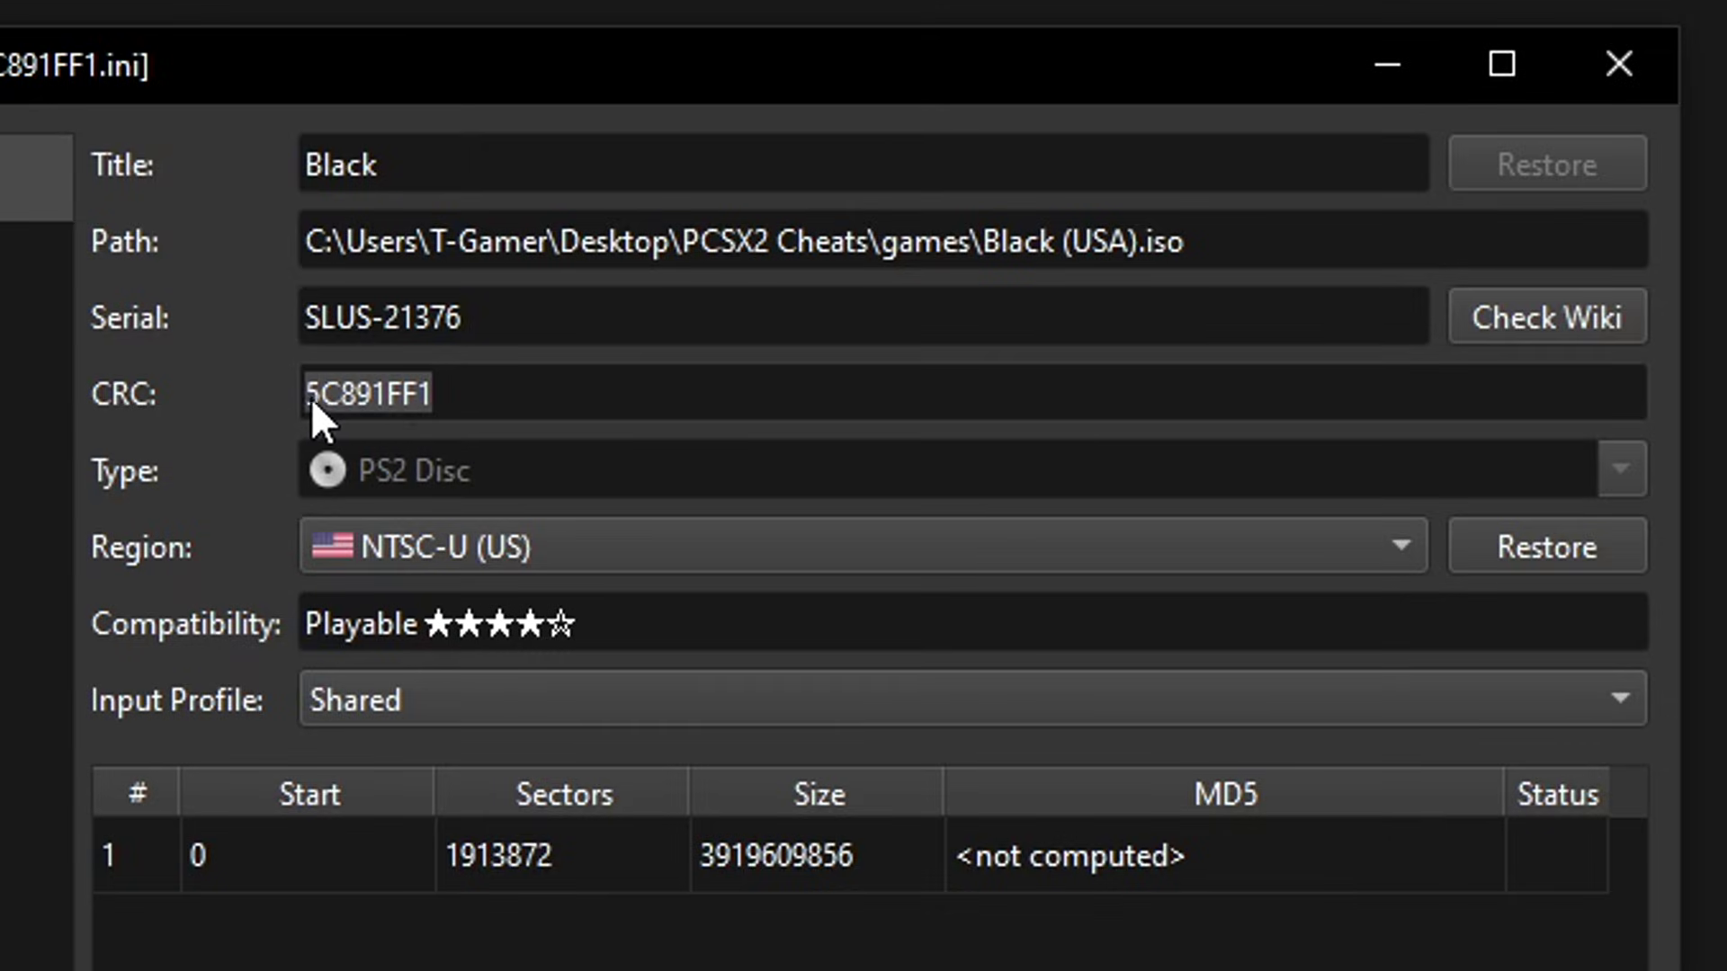
{"action": "right_click", "coordinate": [376, 398]}
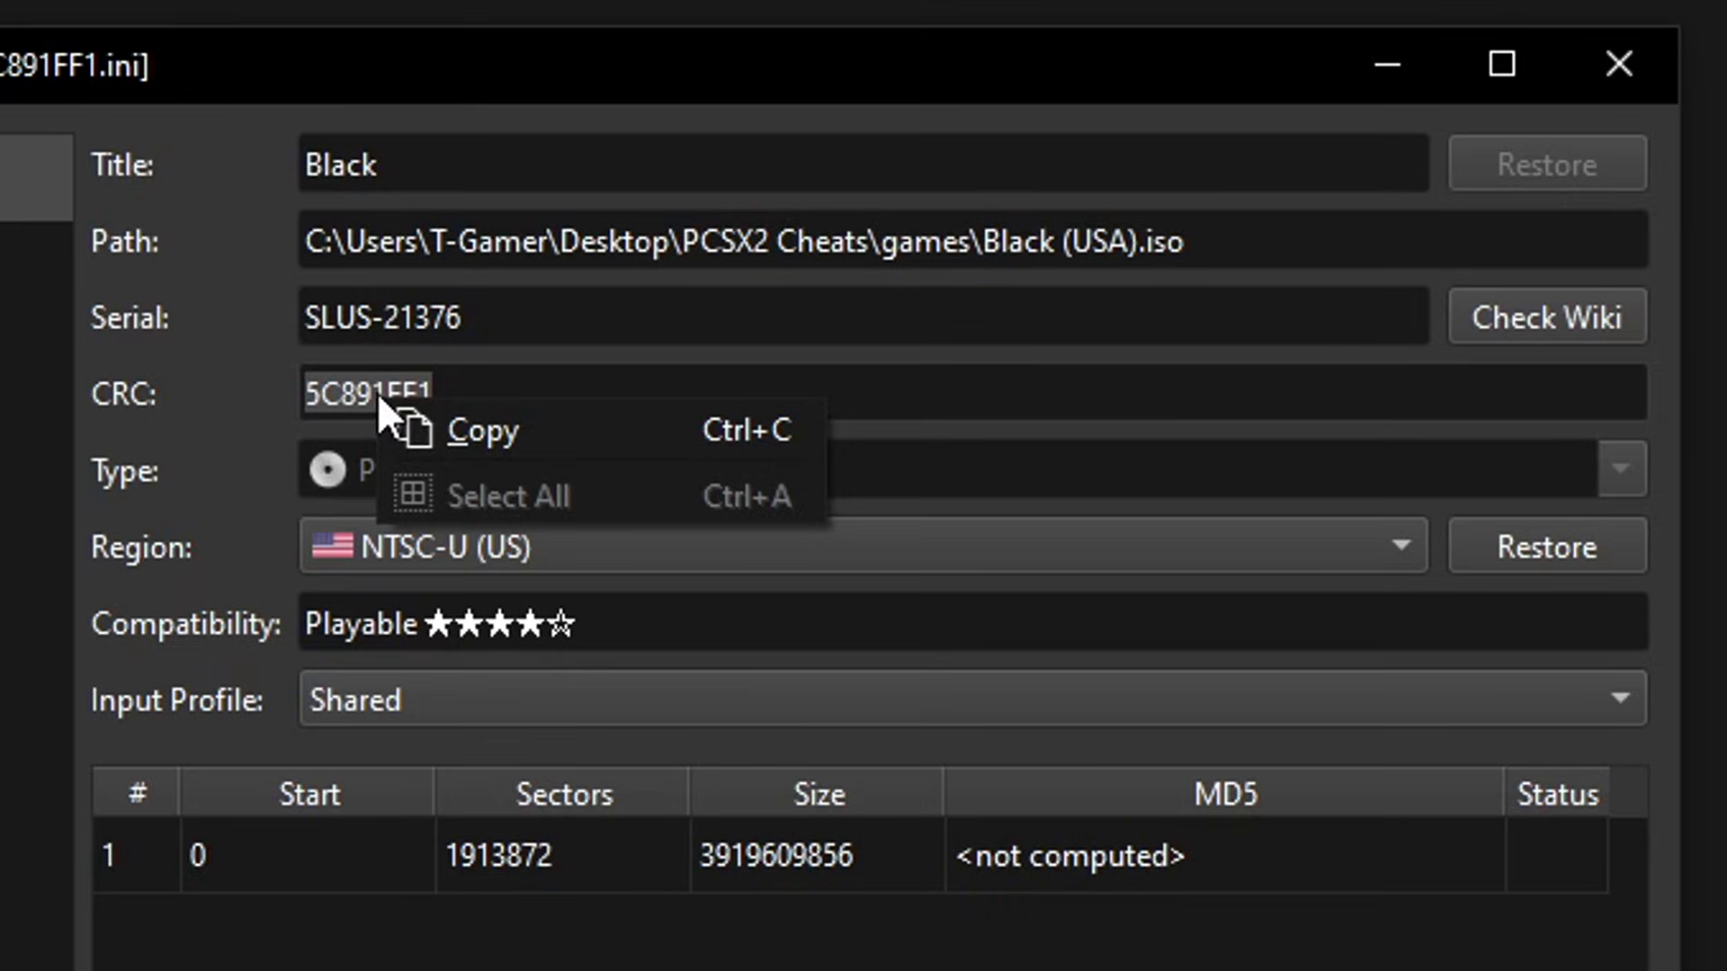
{"action": "left_click", "coordinate": [526, 435]}
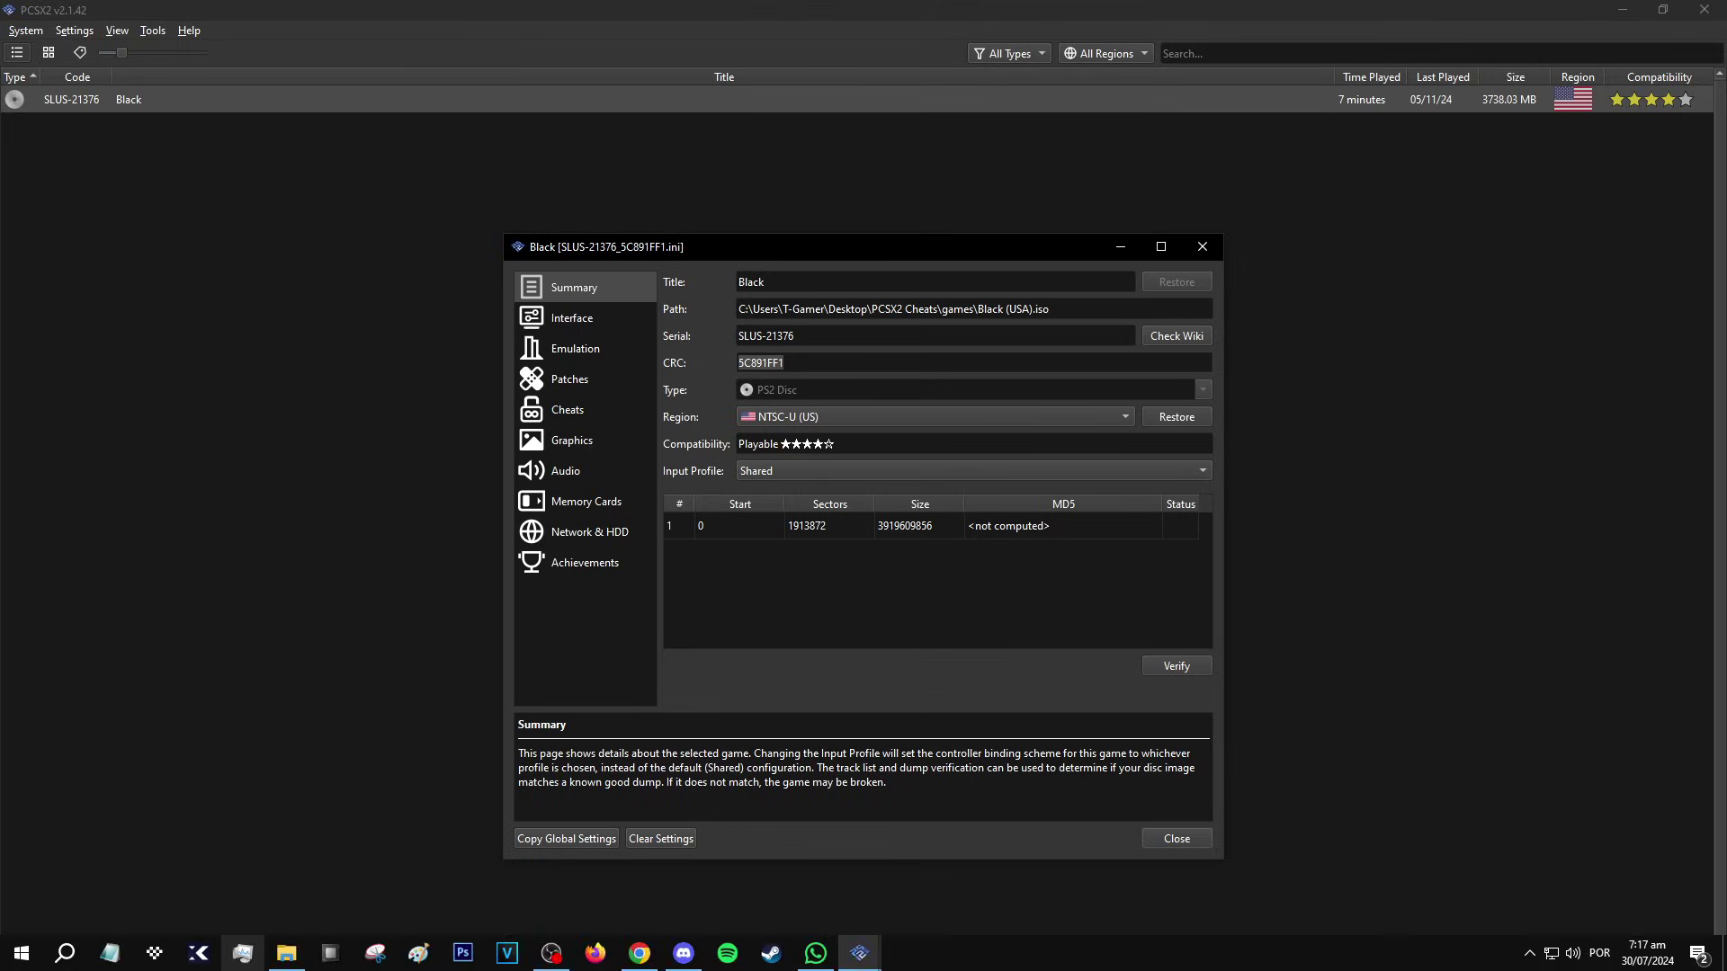
In File Explorer, rename the Black (NTSC-U) pnach file in the cheats folder as the copied CRC, 5C891FF1
{"action": "left_click", "coordinate": [266, 953]}
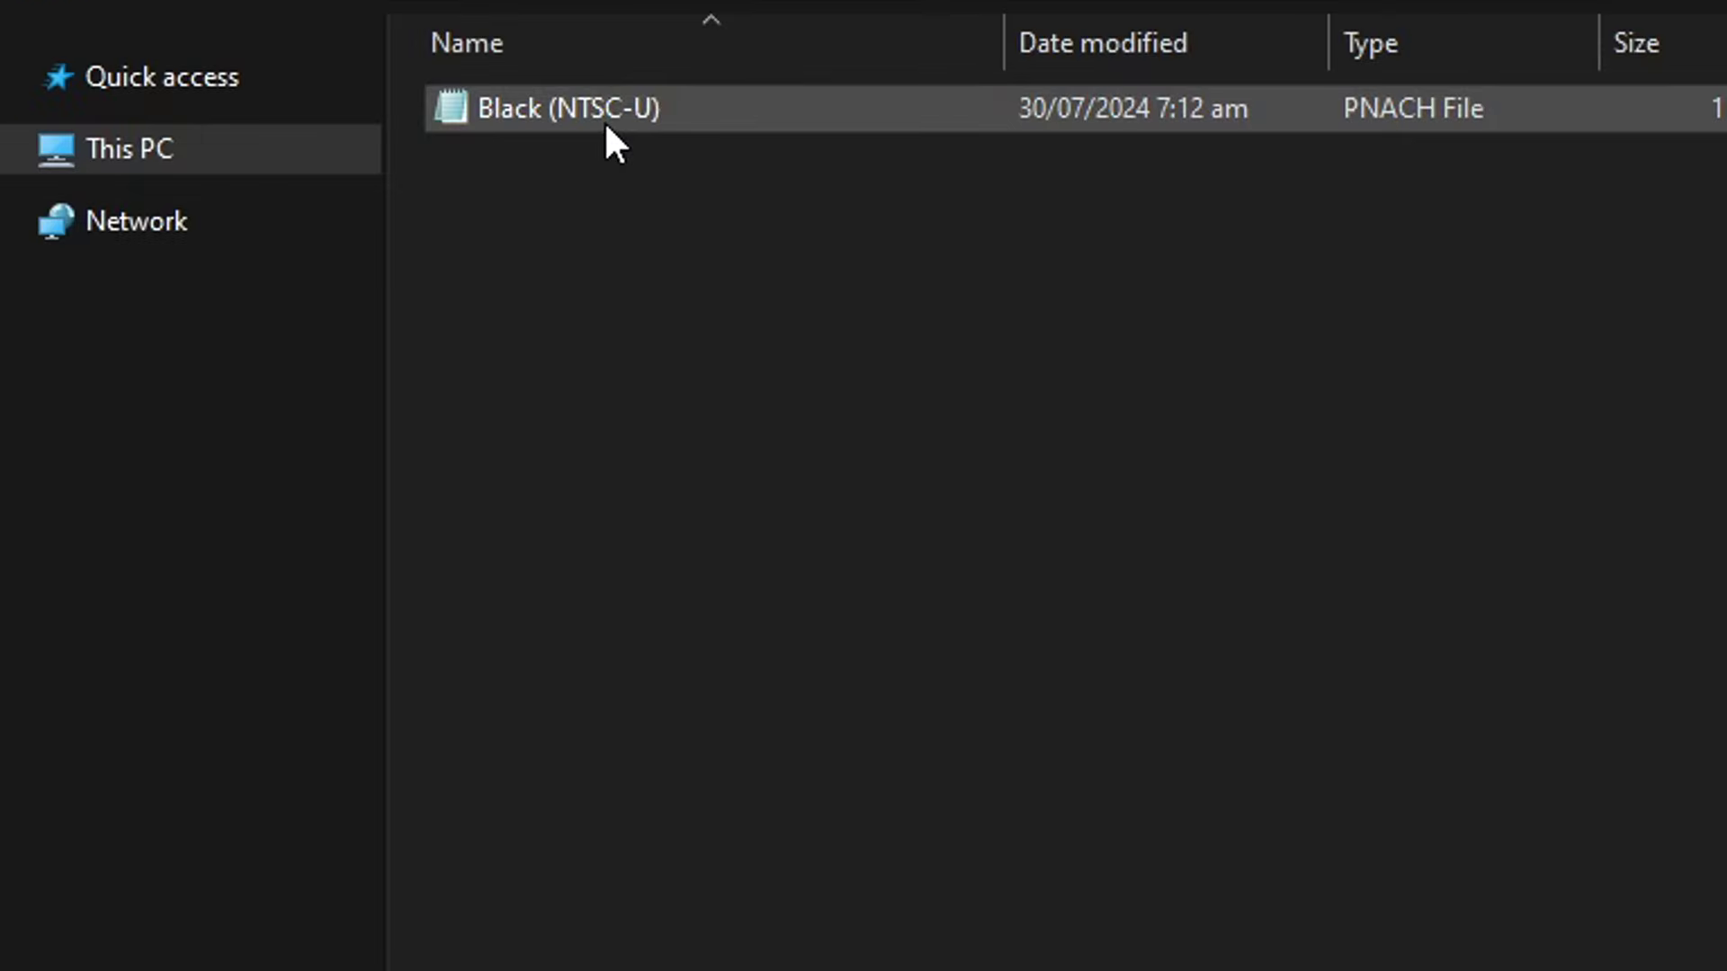
{"action": "right_click", "coordinate": [608, 117]}
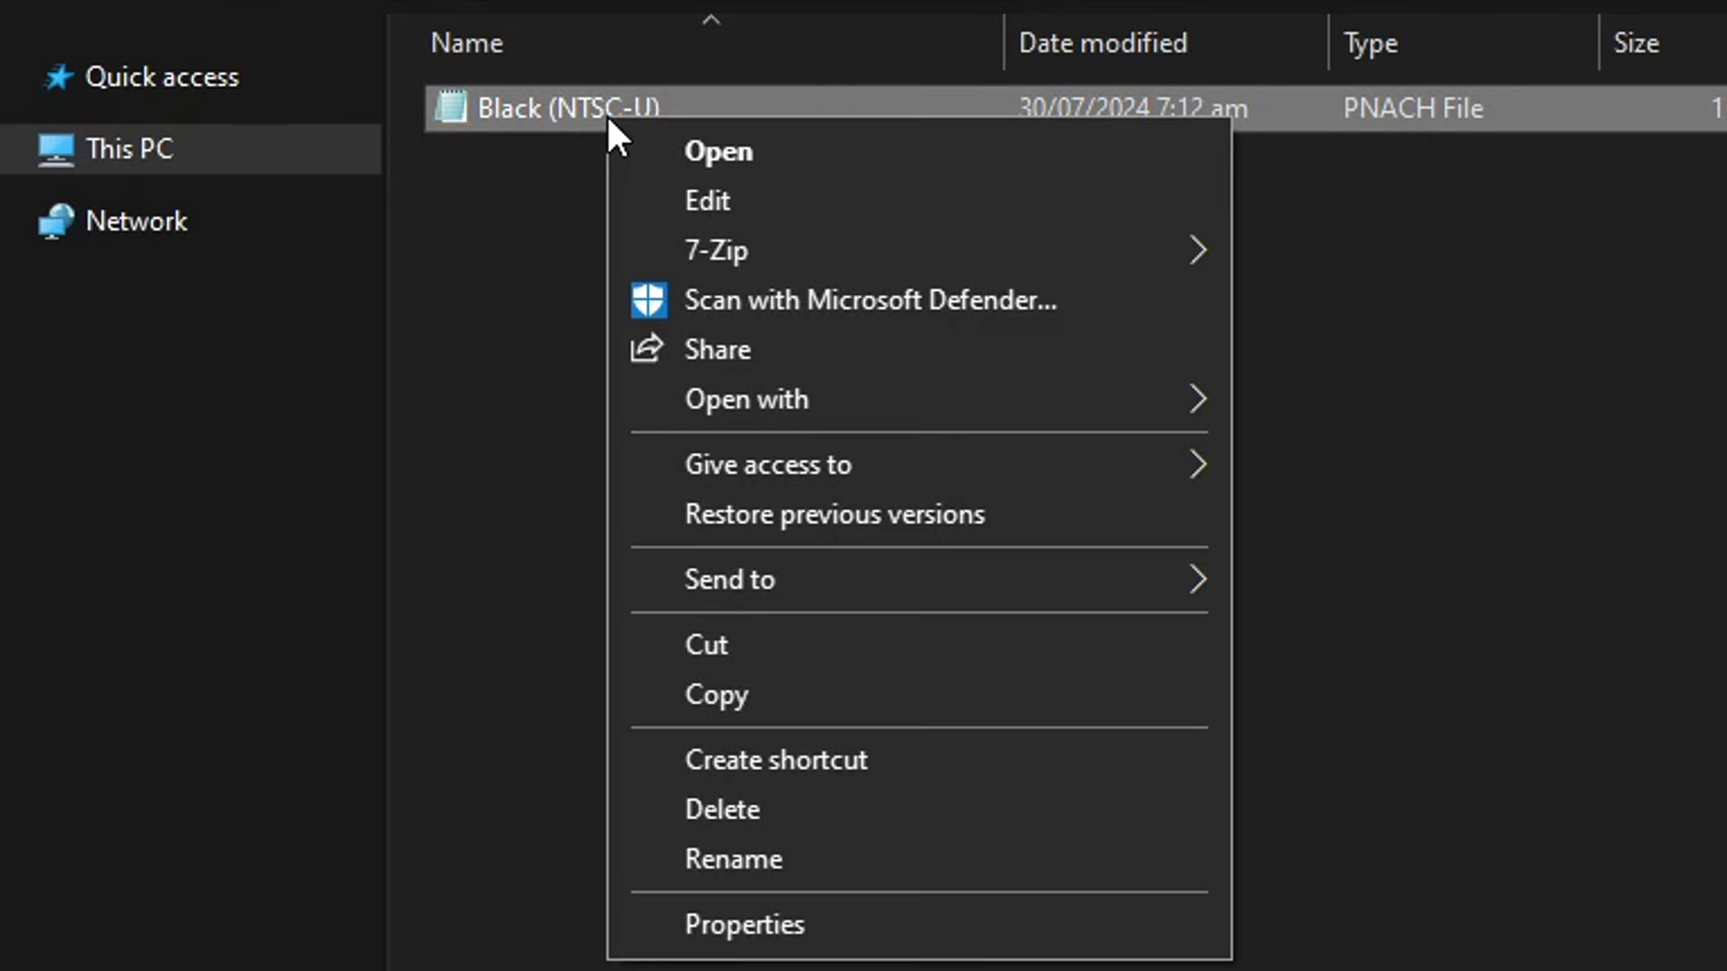
{"action": "left_click", "coordinate": [776, 863]}
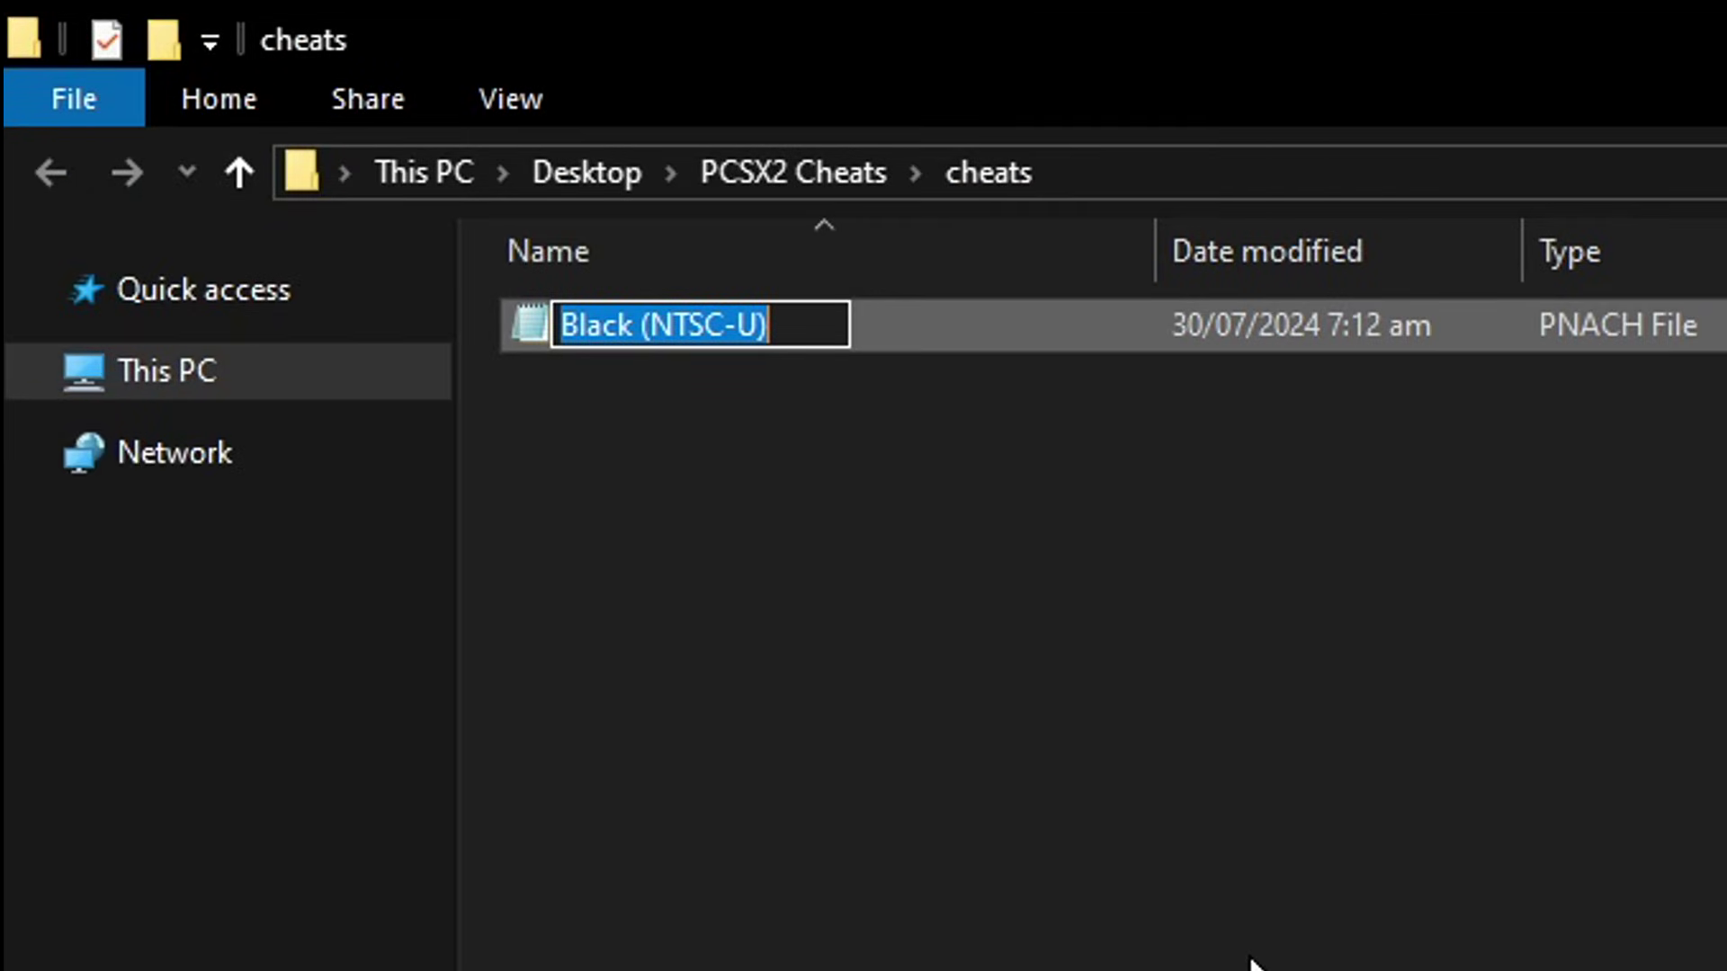
{"action": "key", "text": "BackSpace"}
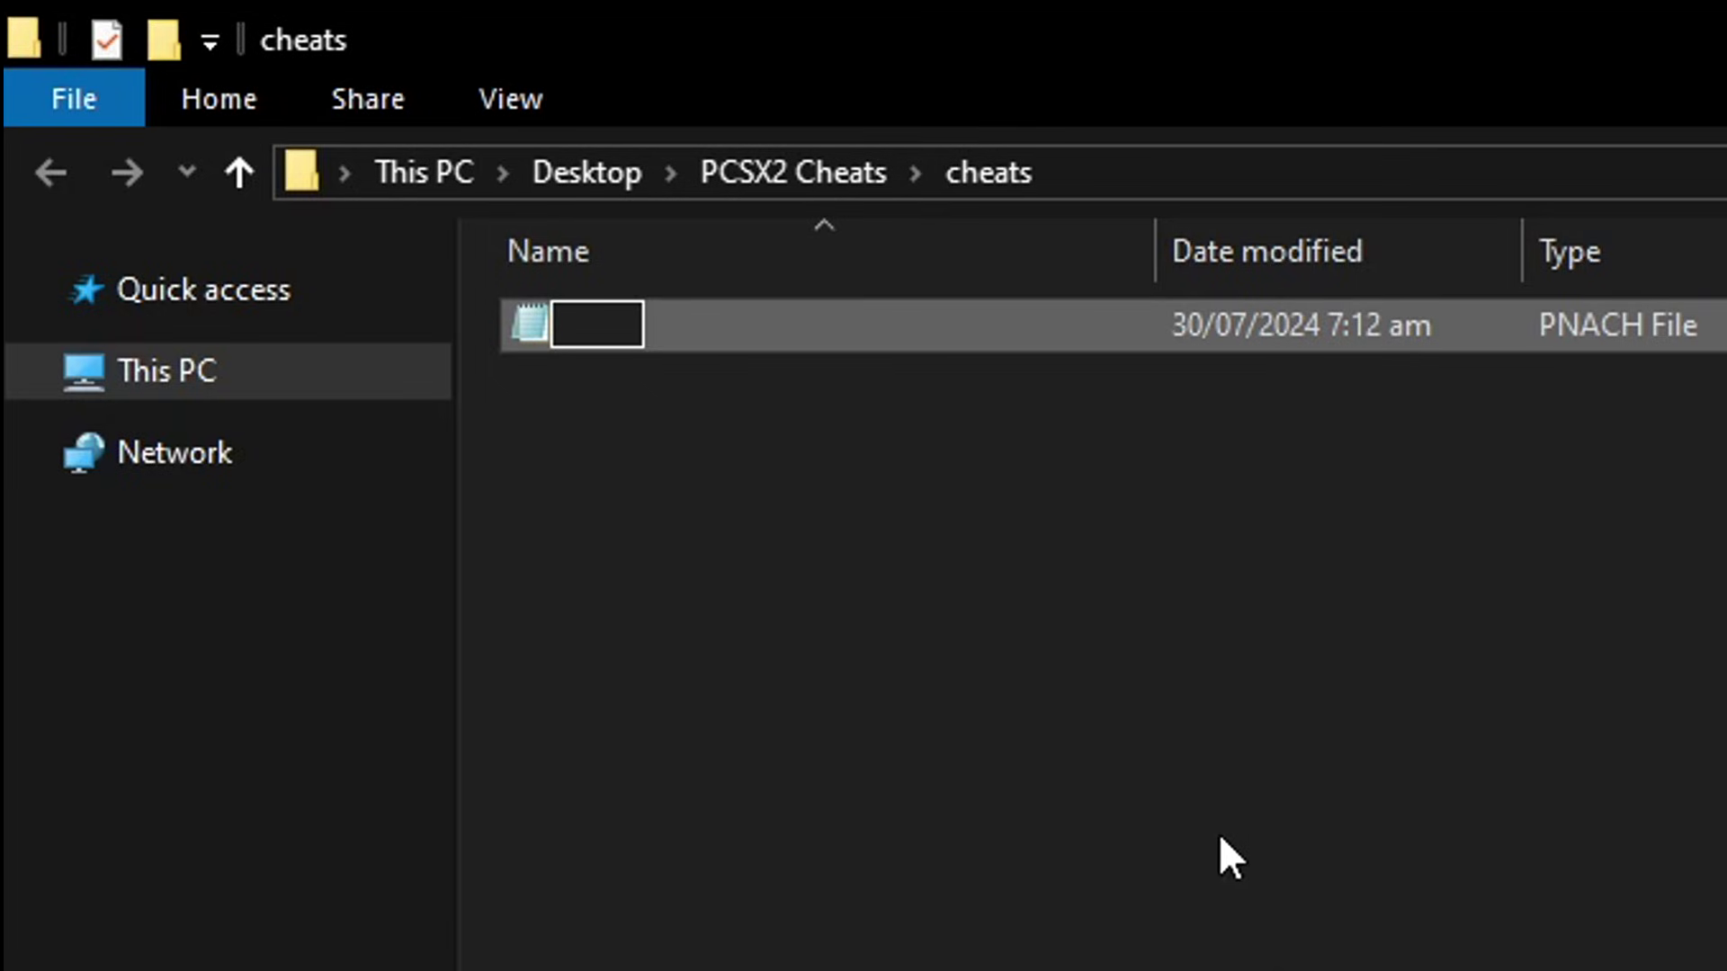
{"action": "key", "text": "ctrl+v"}
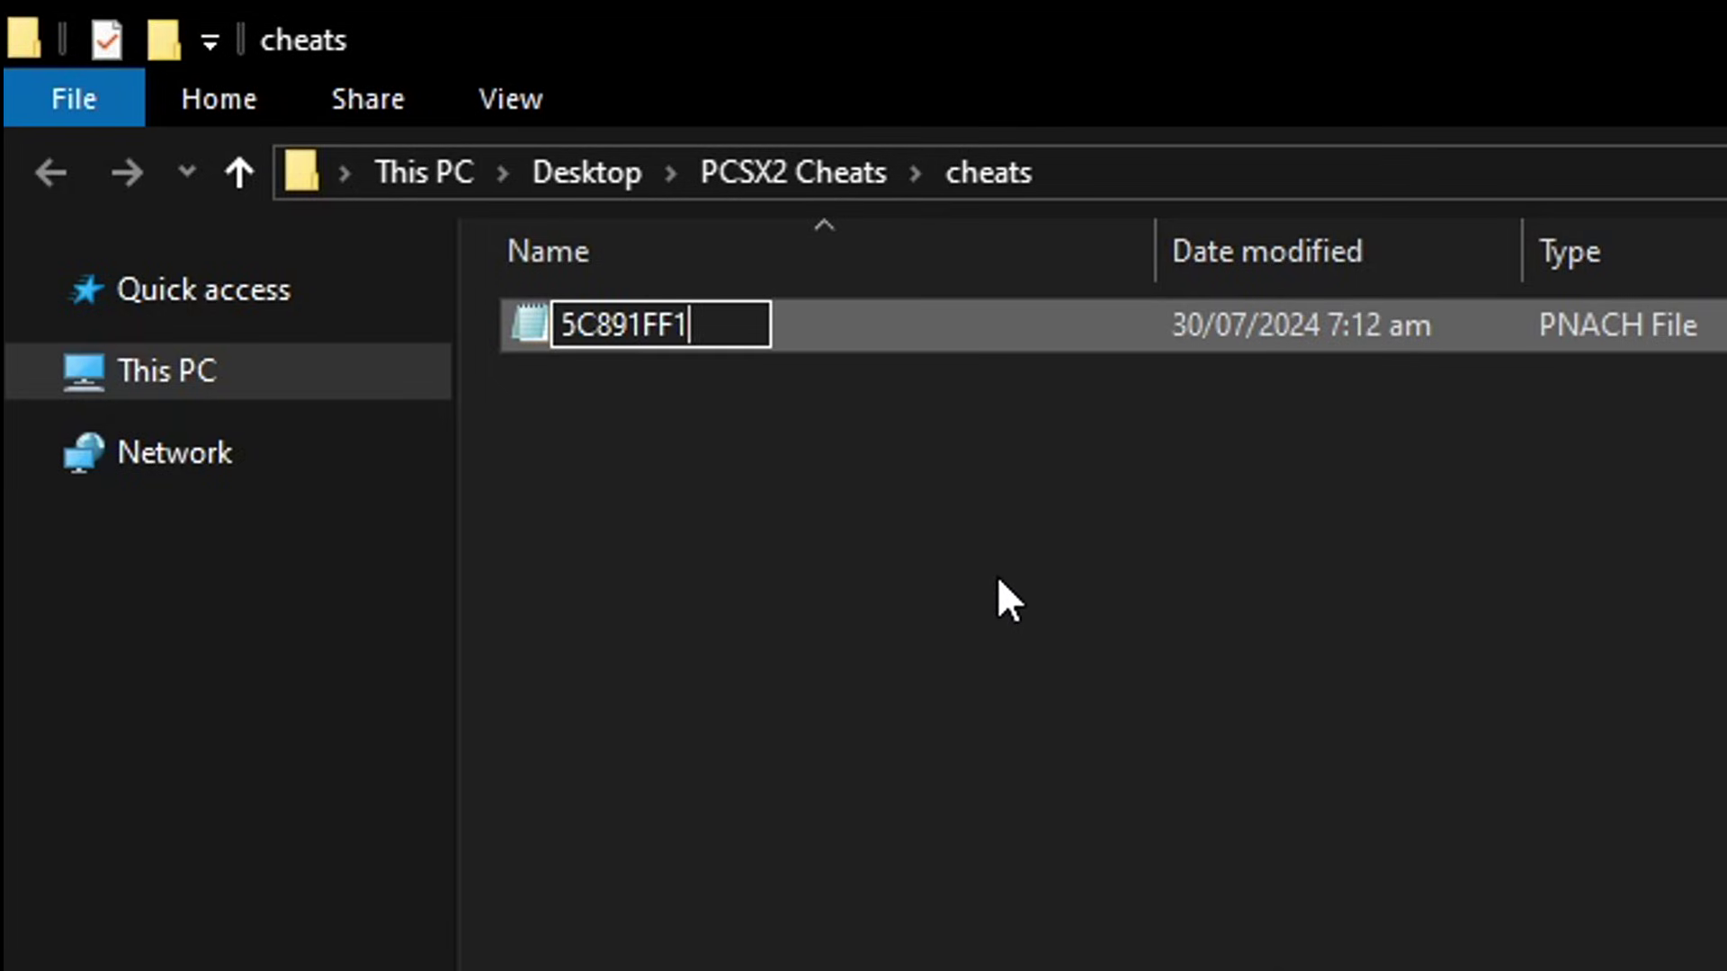
{"action": "key", "text": "Return"}
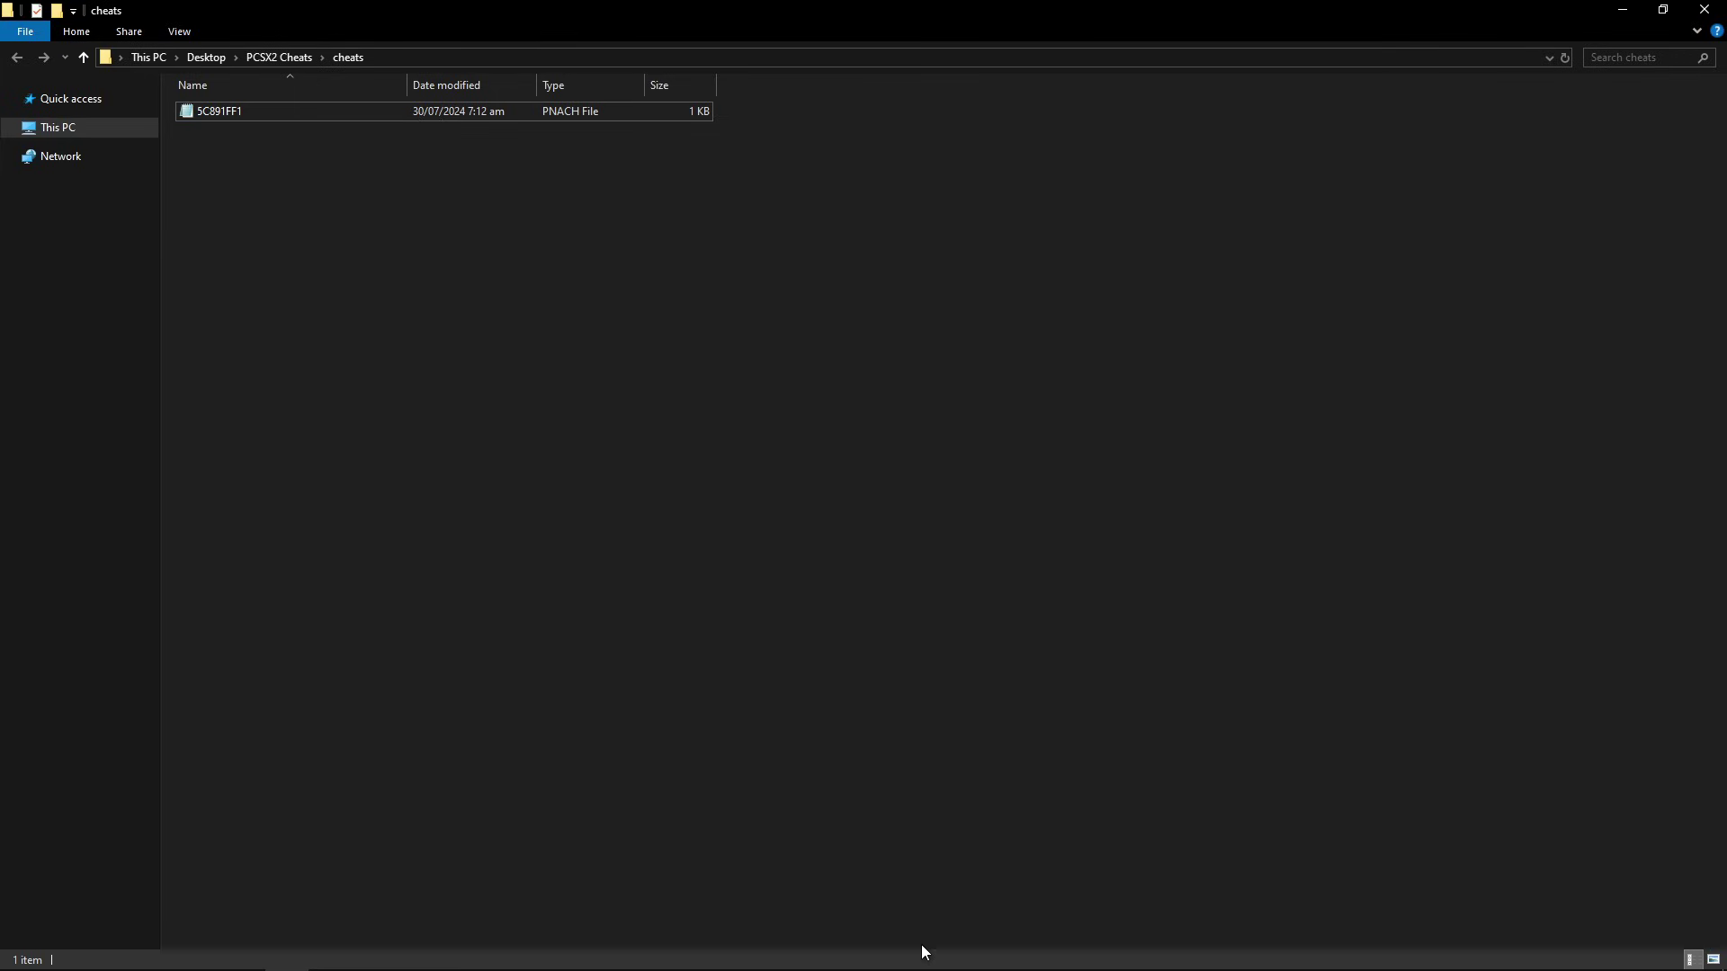
Return to PCSX2 and close the properties window of Black
{"action": "mouse_move", "coordinate": [921, 969]}
{"action": "mouse_move", "coordinate": [860, 953]}
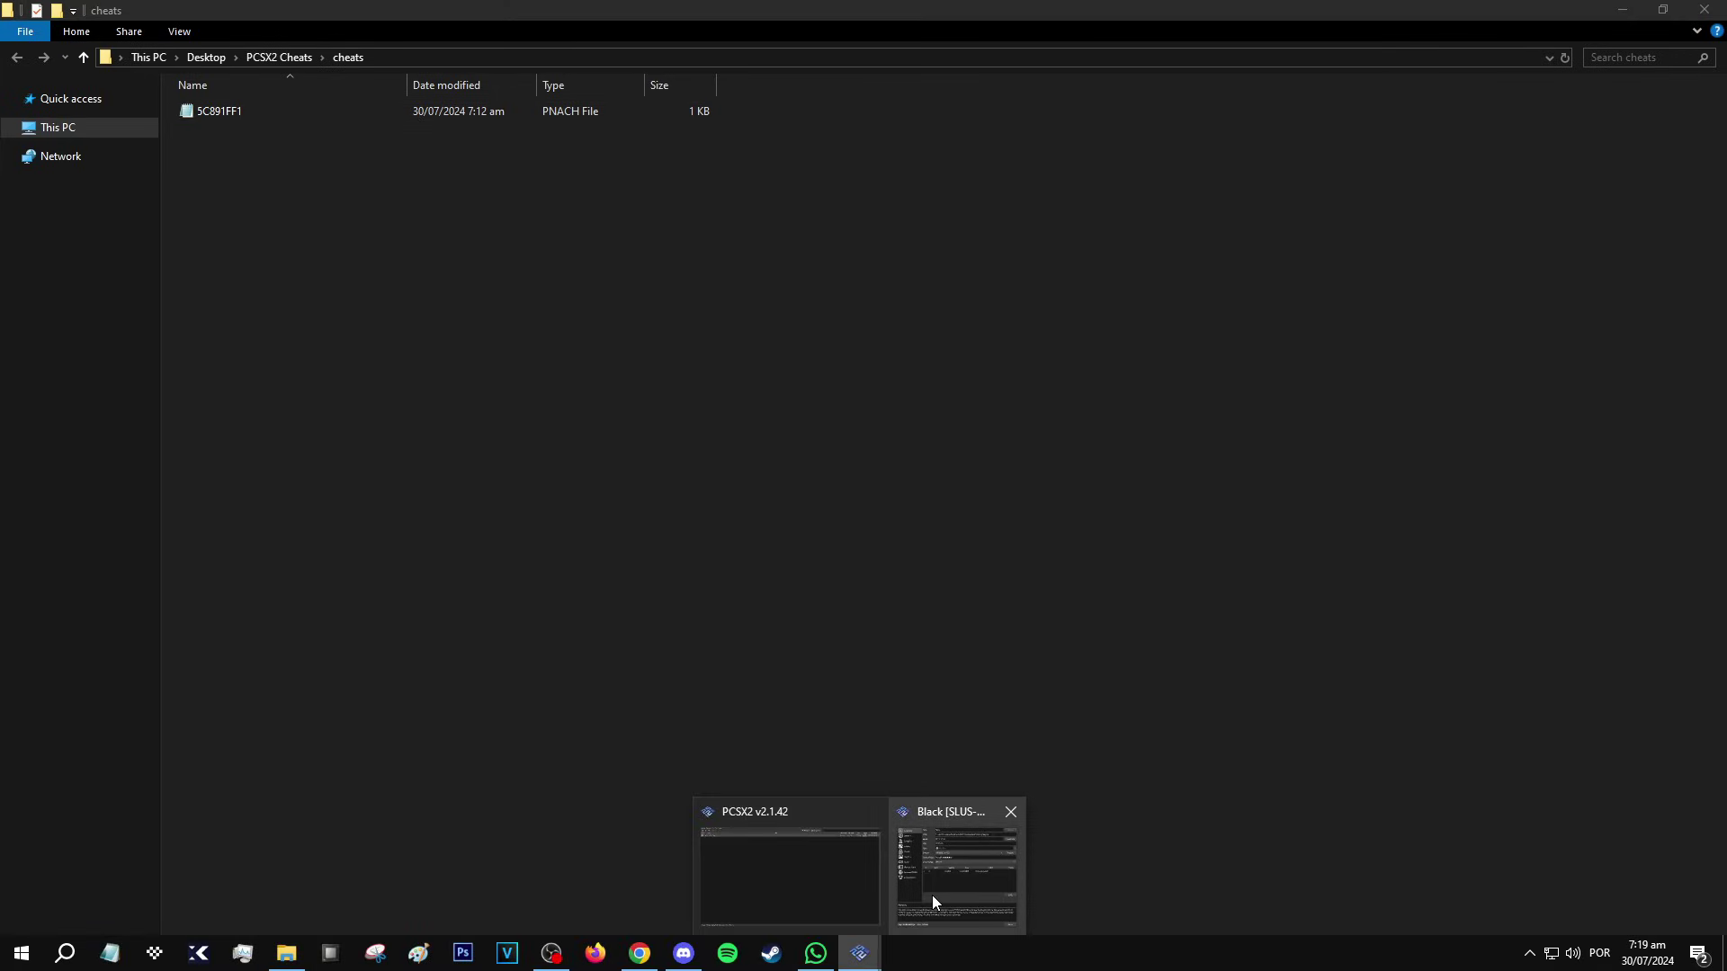
{"action": "left_click", "coordinate": [936, 895]}
{"action": "left_click", "coordinate": [1176, 841]}
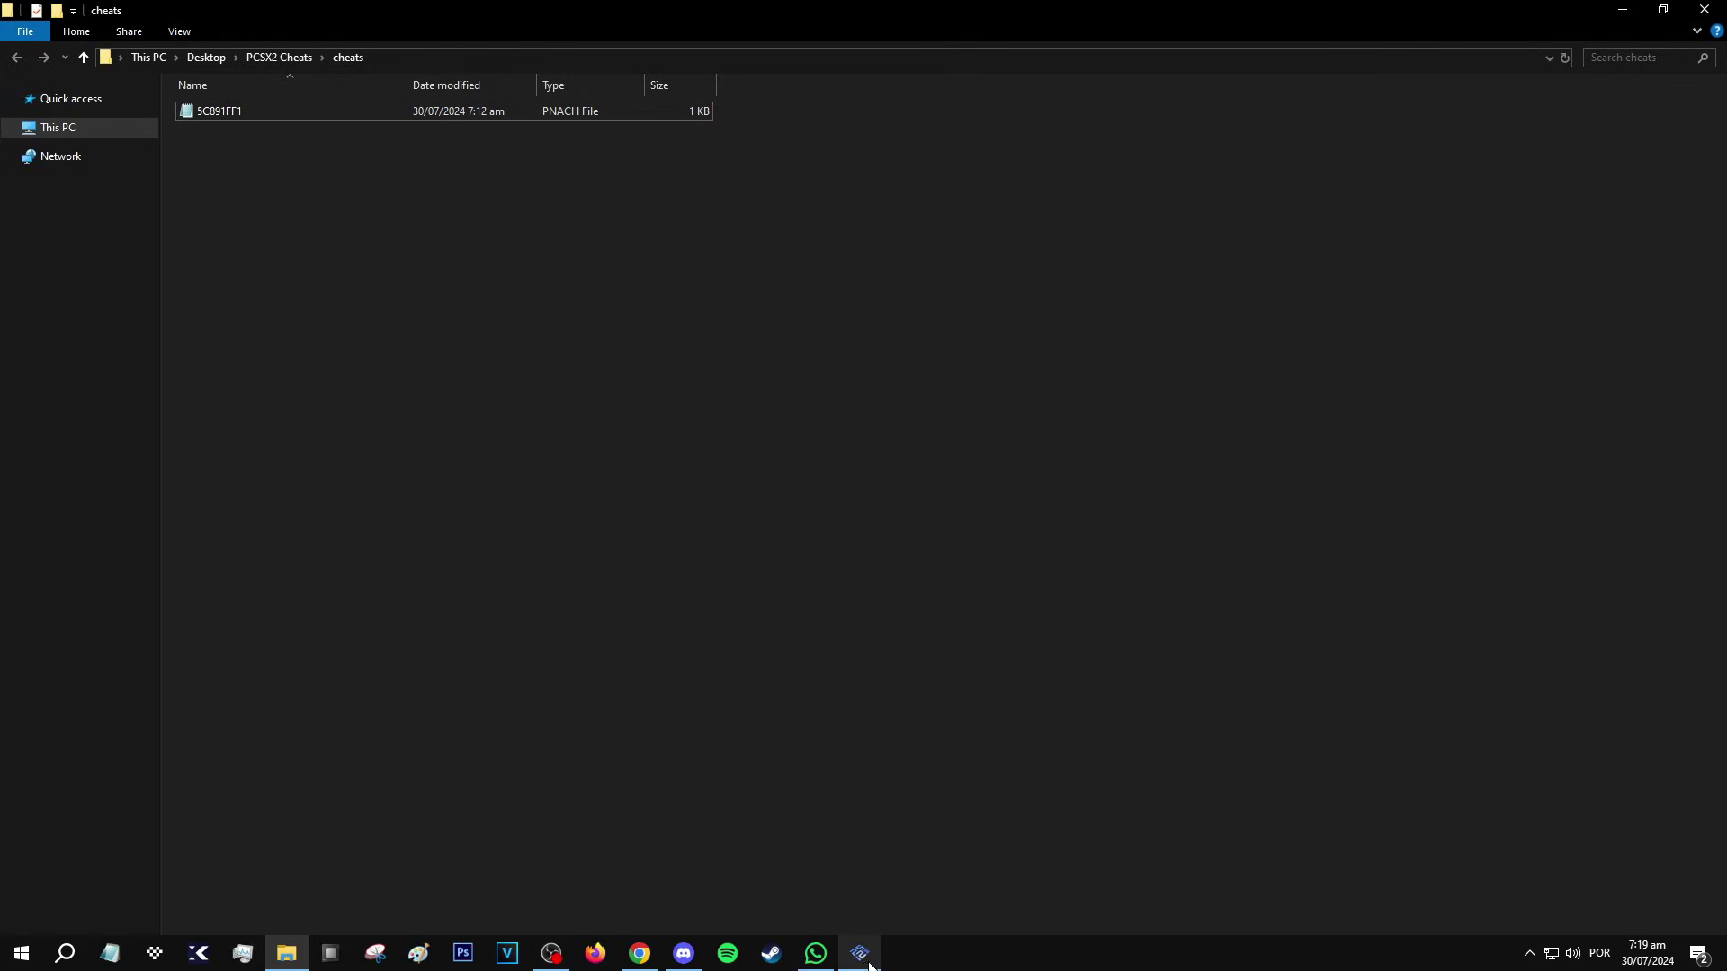
Enable cheats in the properties of Black in PCSX2, with Infinite Ammo (No Reload) and Infinite Health switched on, and close the window
{"action": "left_click", "coordinate": [872, 960]}
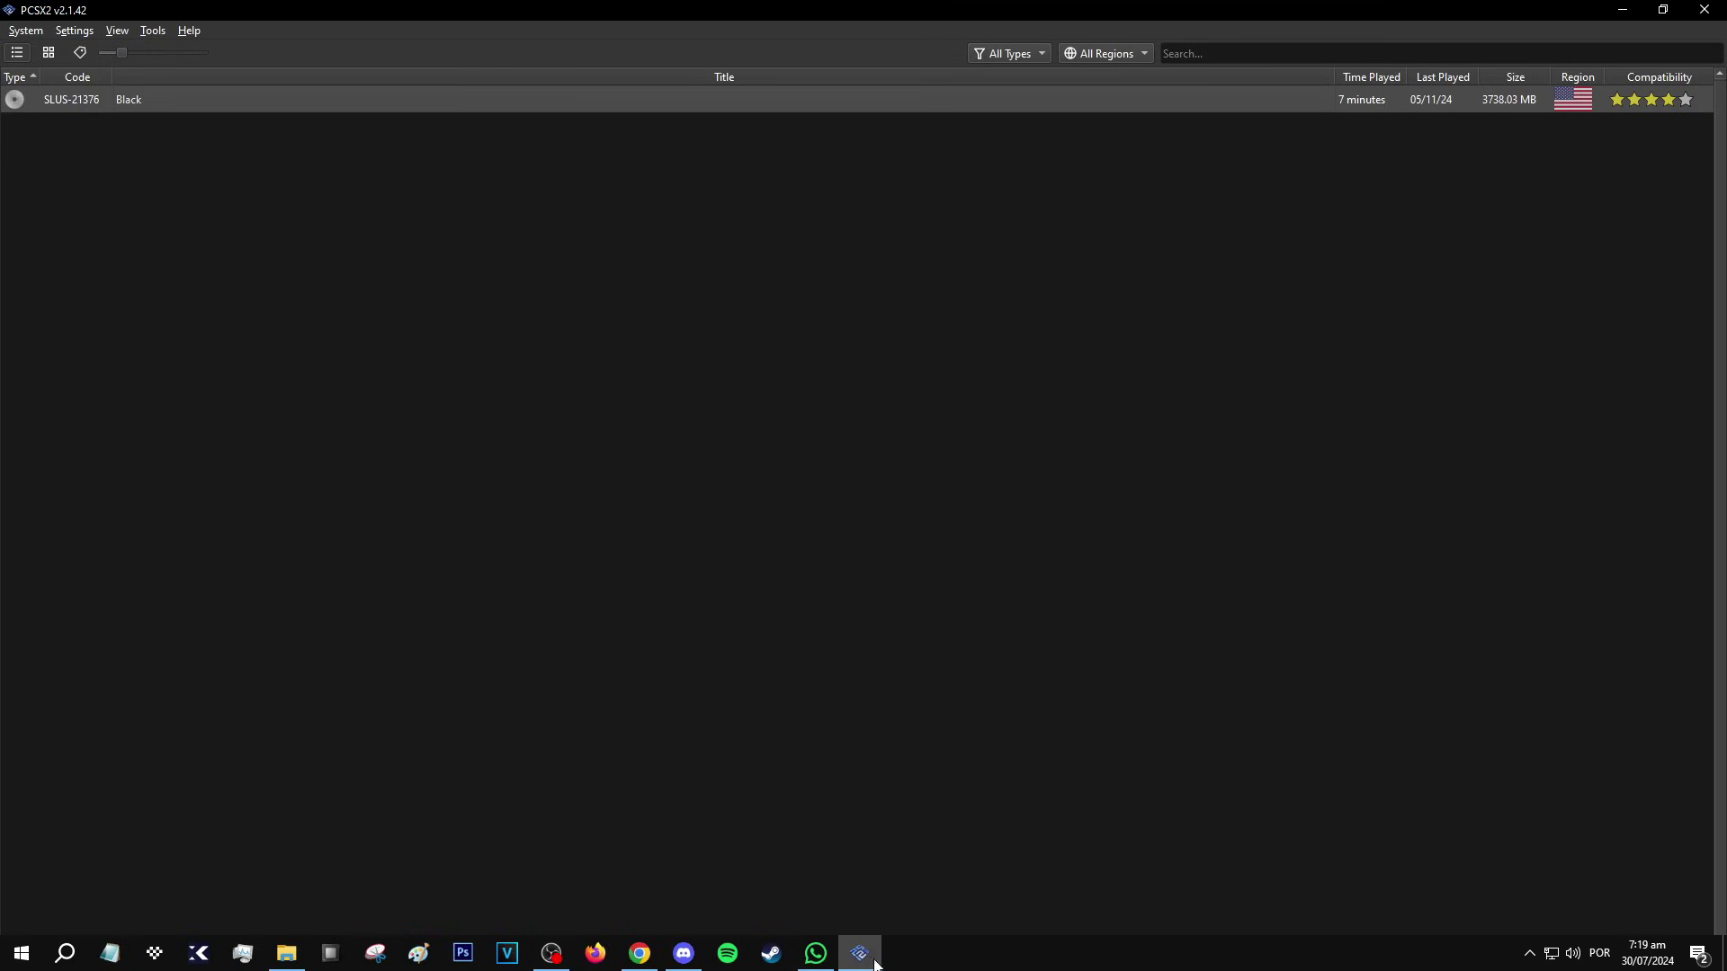
{"action": "right_click", "coordinate": [131, 99]}
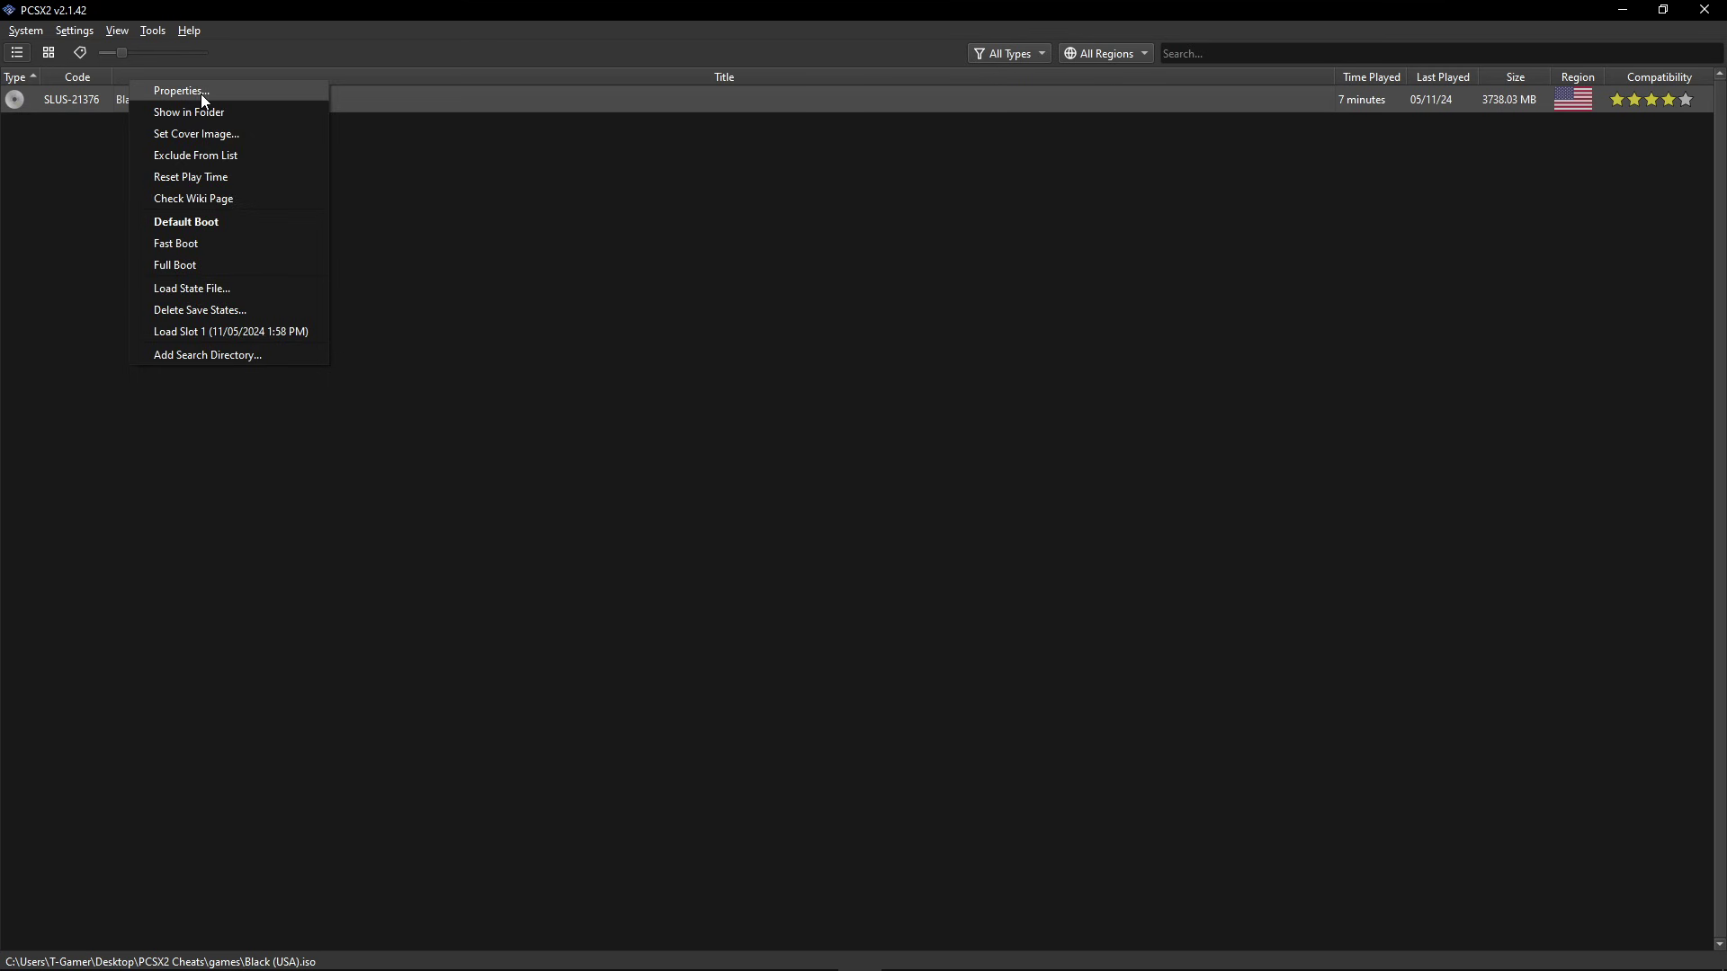
{"action": "left_click", "coordinate": [201, 94]}
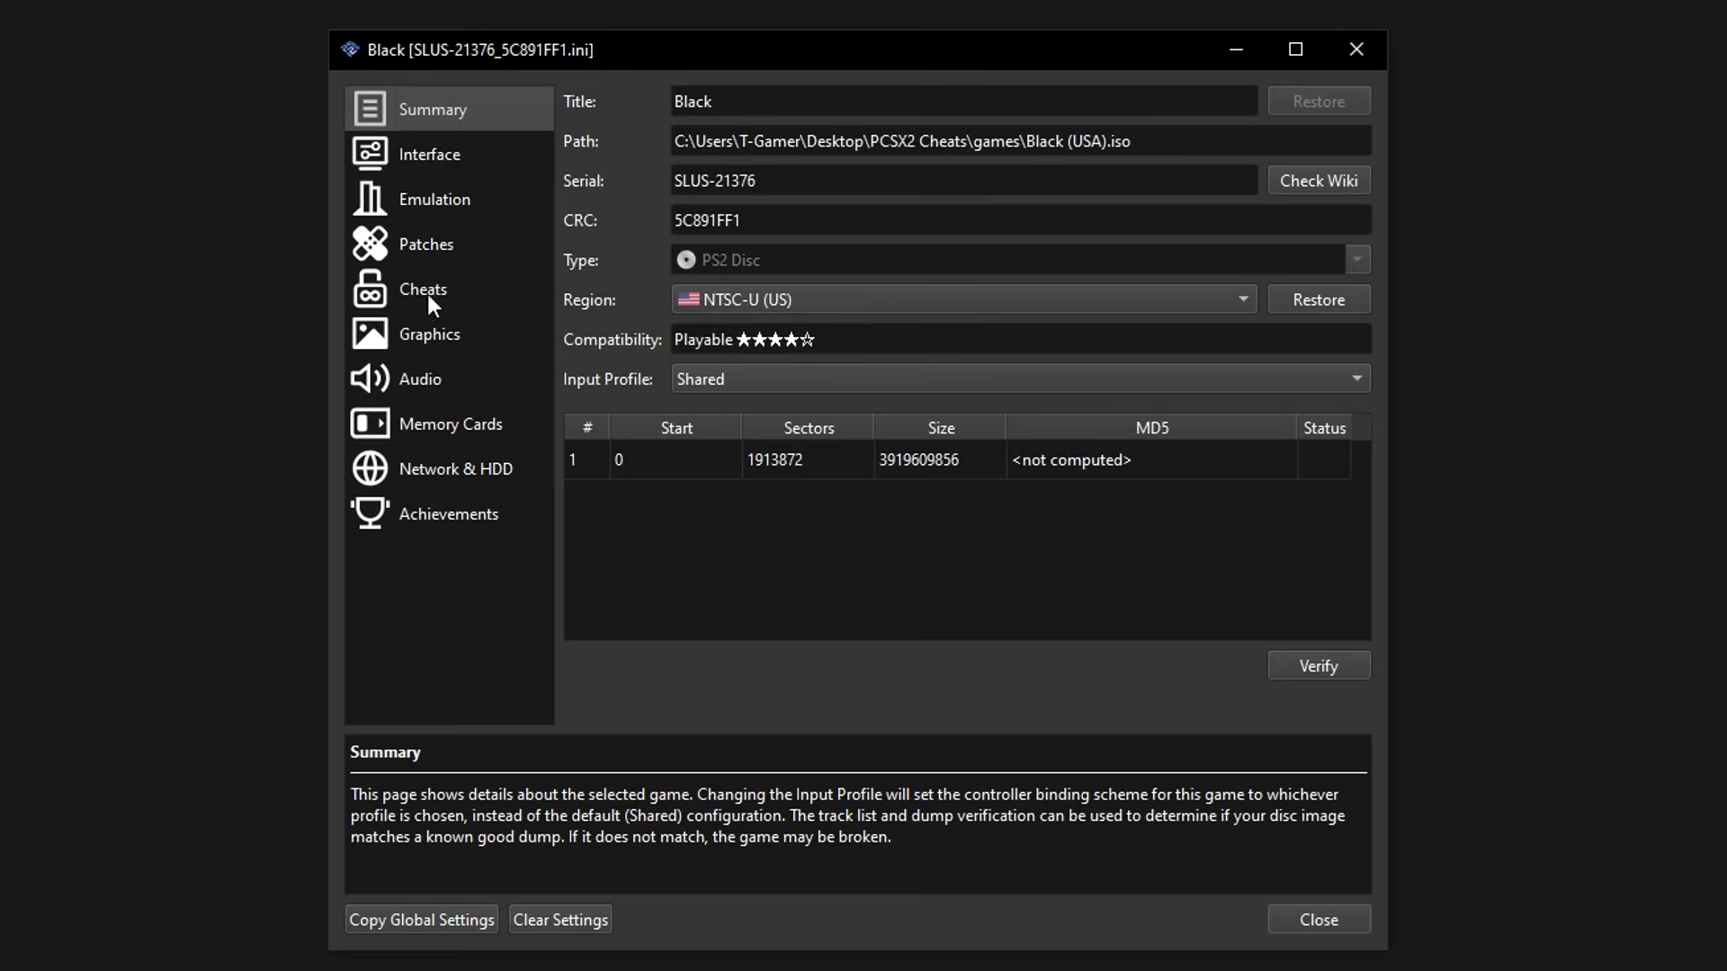
{"action": "left_click", "coordinate": [429, 293]}
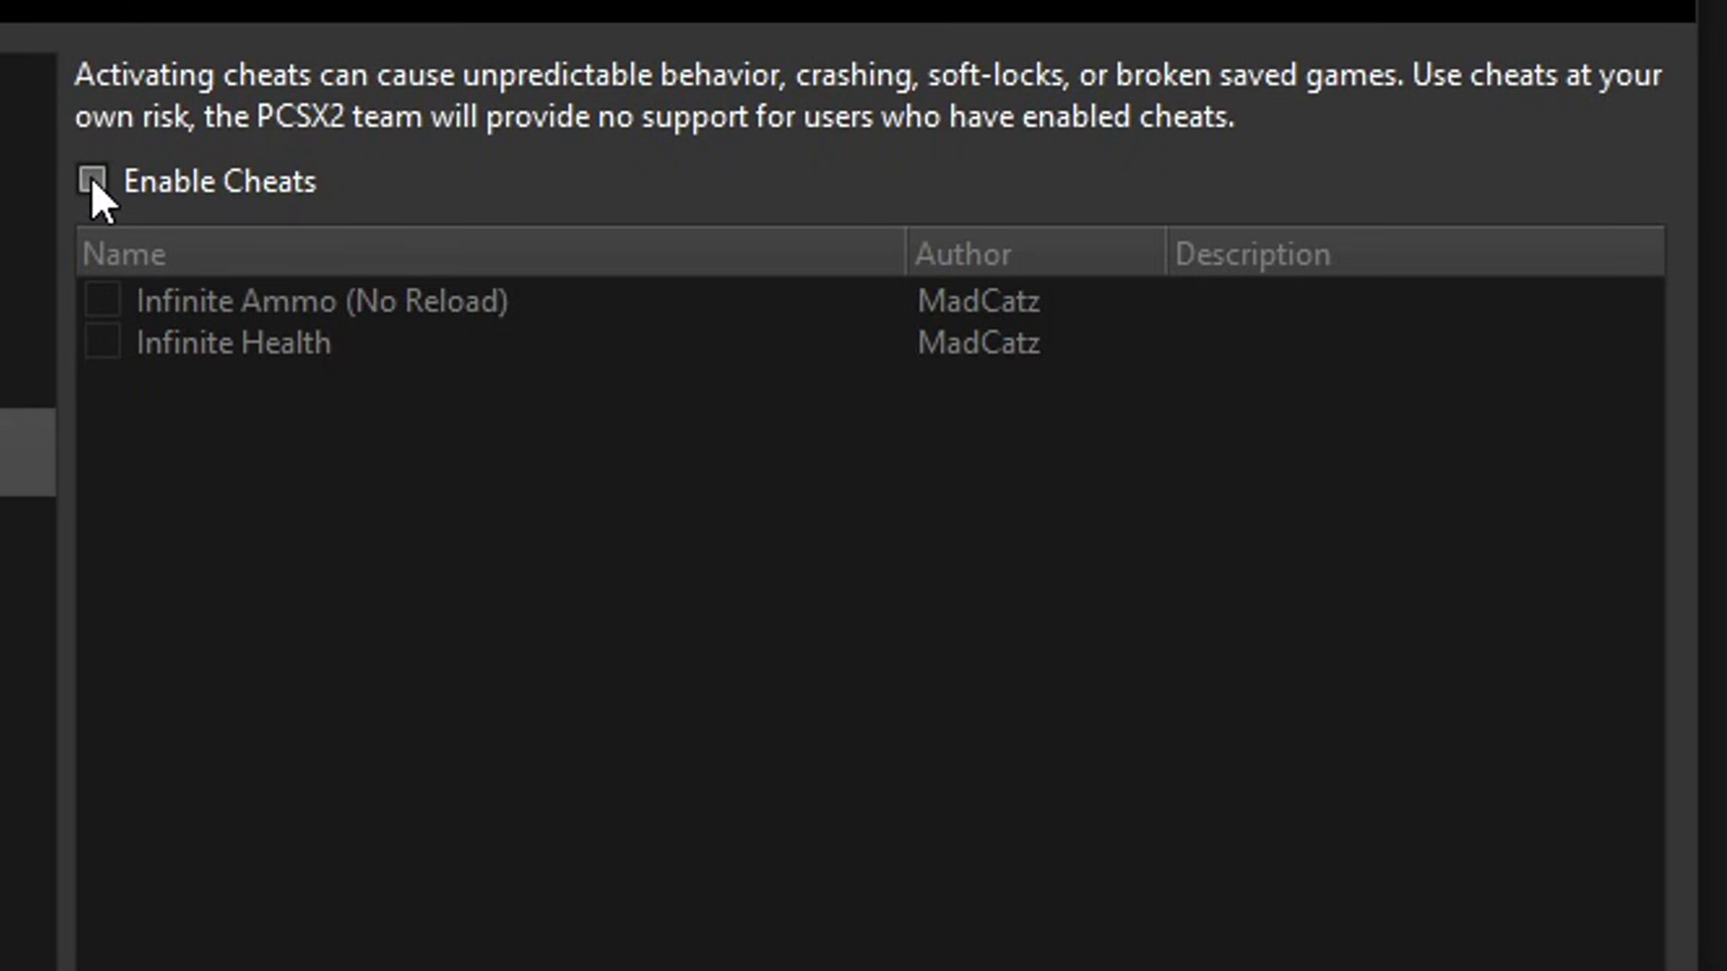
{"action": "left_click", "coordinate": [94, 182]}
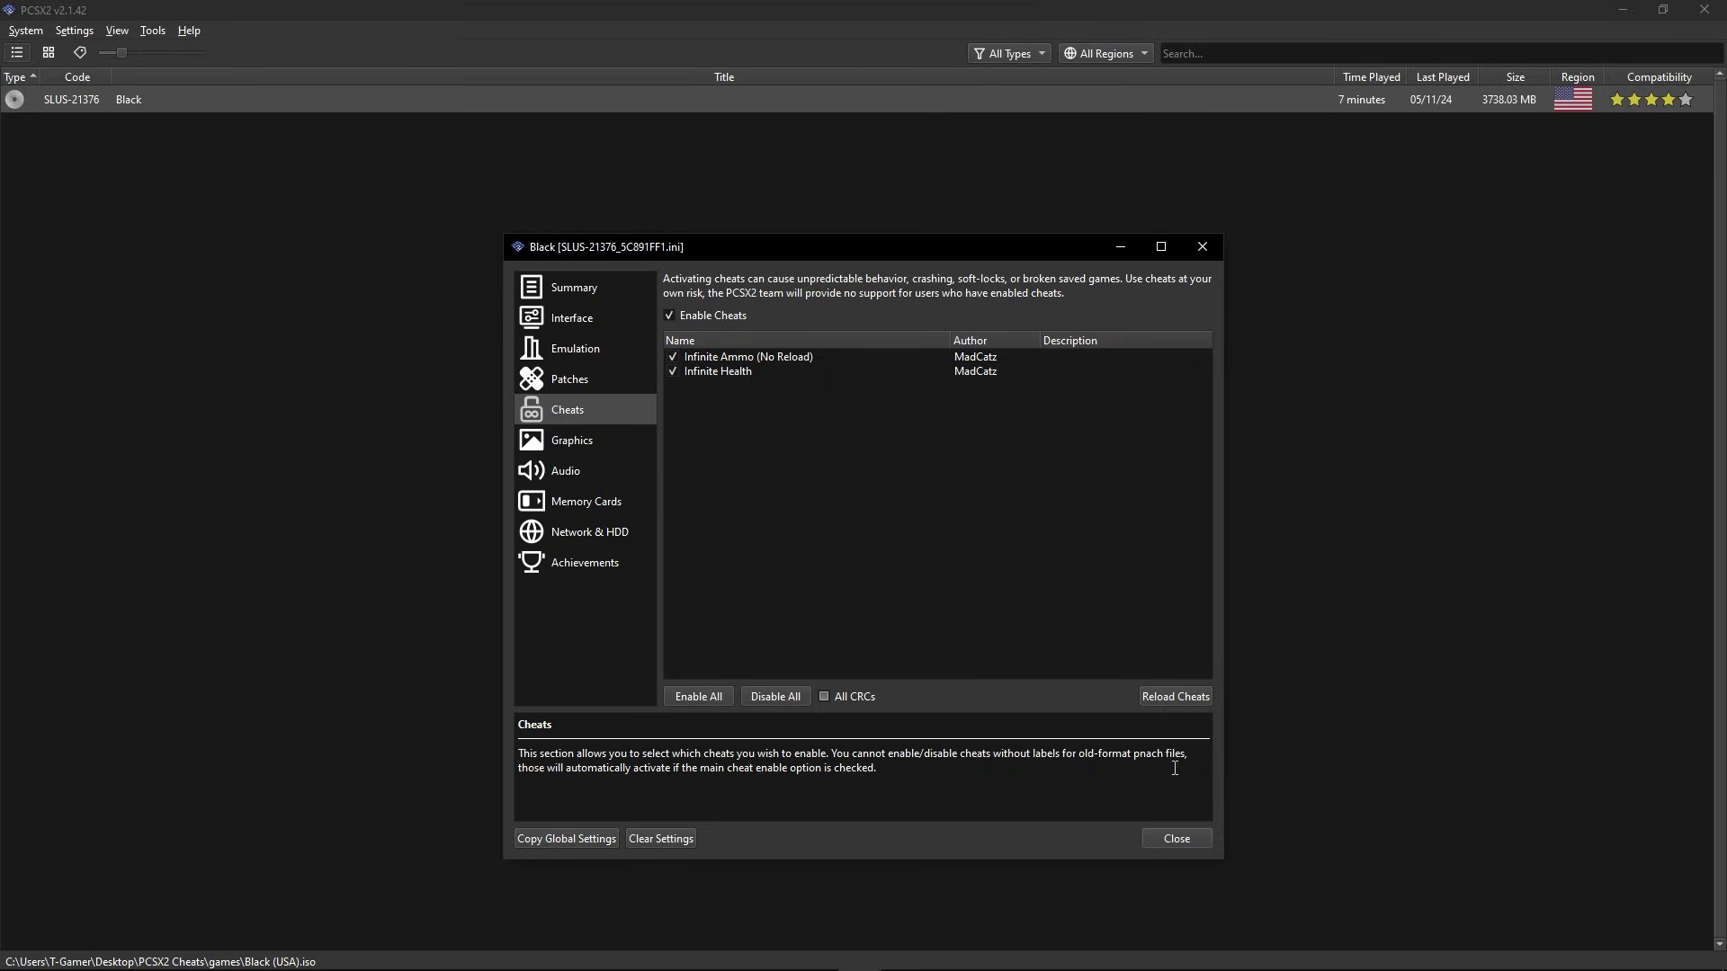
{"action": "left_click", "coordinate": [1177, 839]}
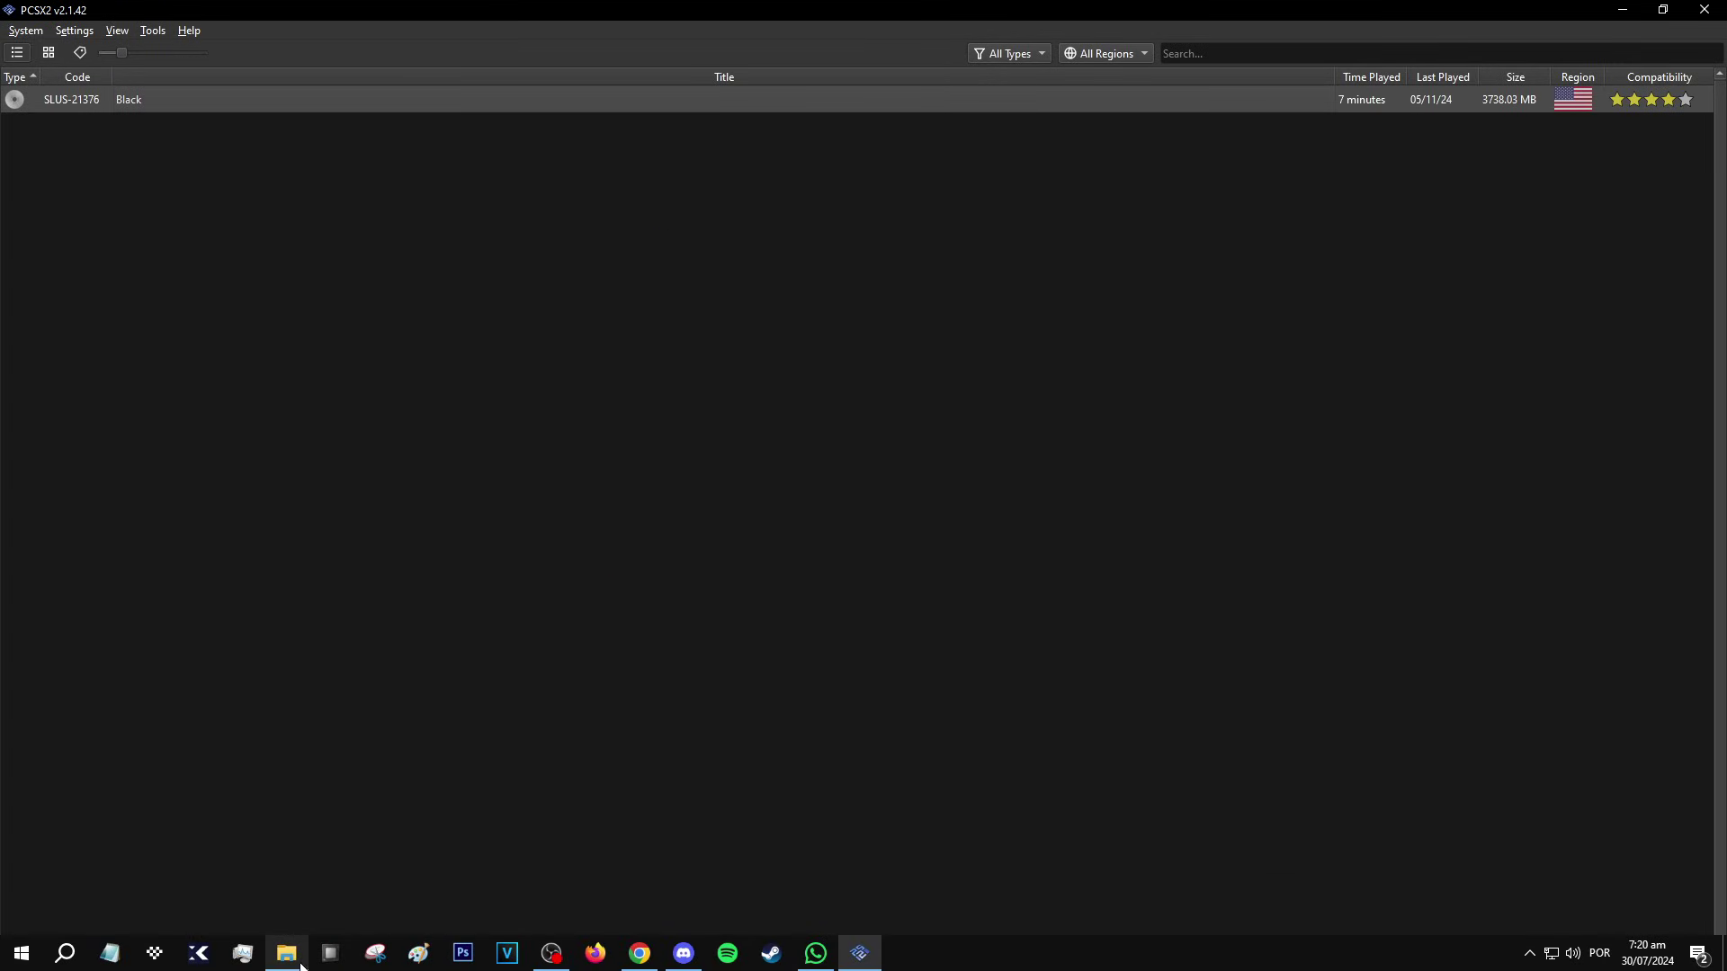
Switch to File Explorer and open the 5C891FF1 pnach file from the cheats folder in a maximized Notepad window
{"action": "left_click", "coordinate": [302, 959]}
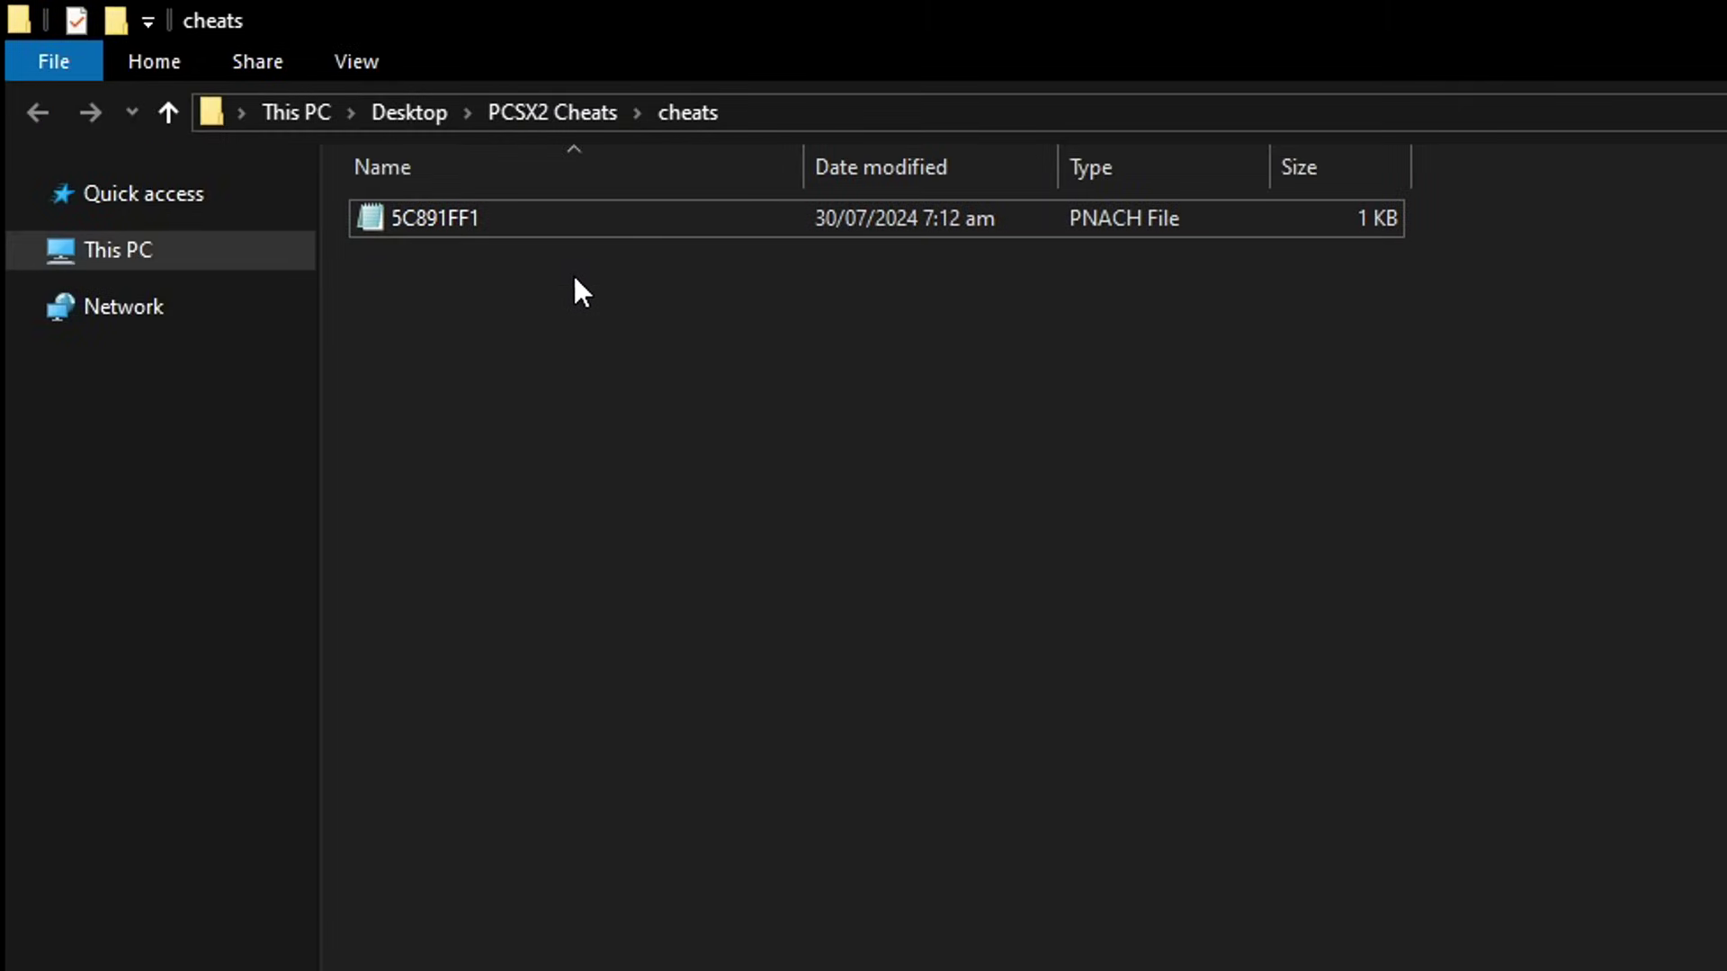
{"action": "left_click", "coordinate": [534, 222]}
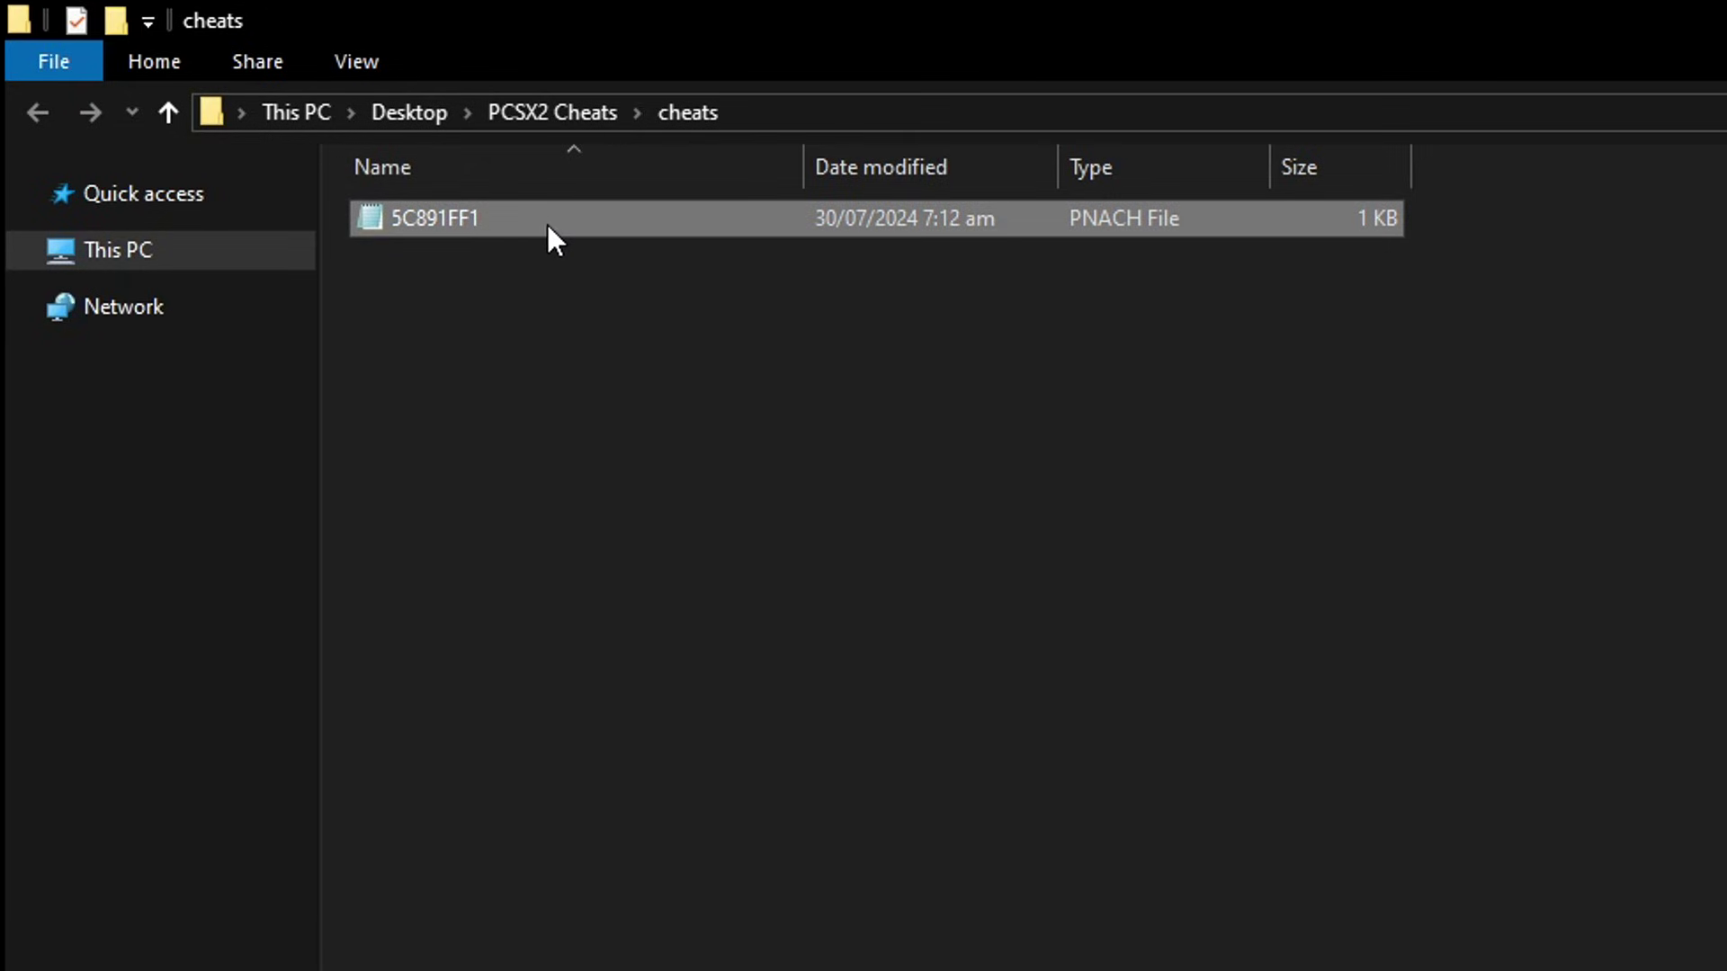
{"action": "right_click", "coordinate": [500, 217]}
{"action": "mouse_move", "coordinate": [656, 435]}
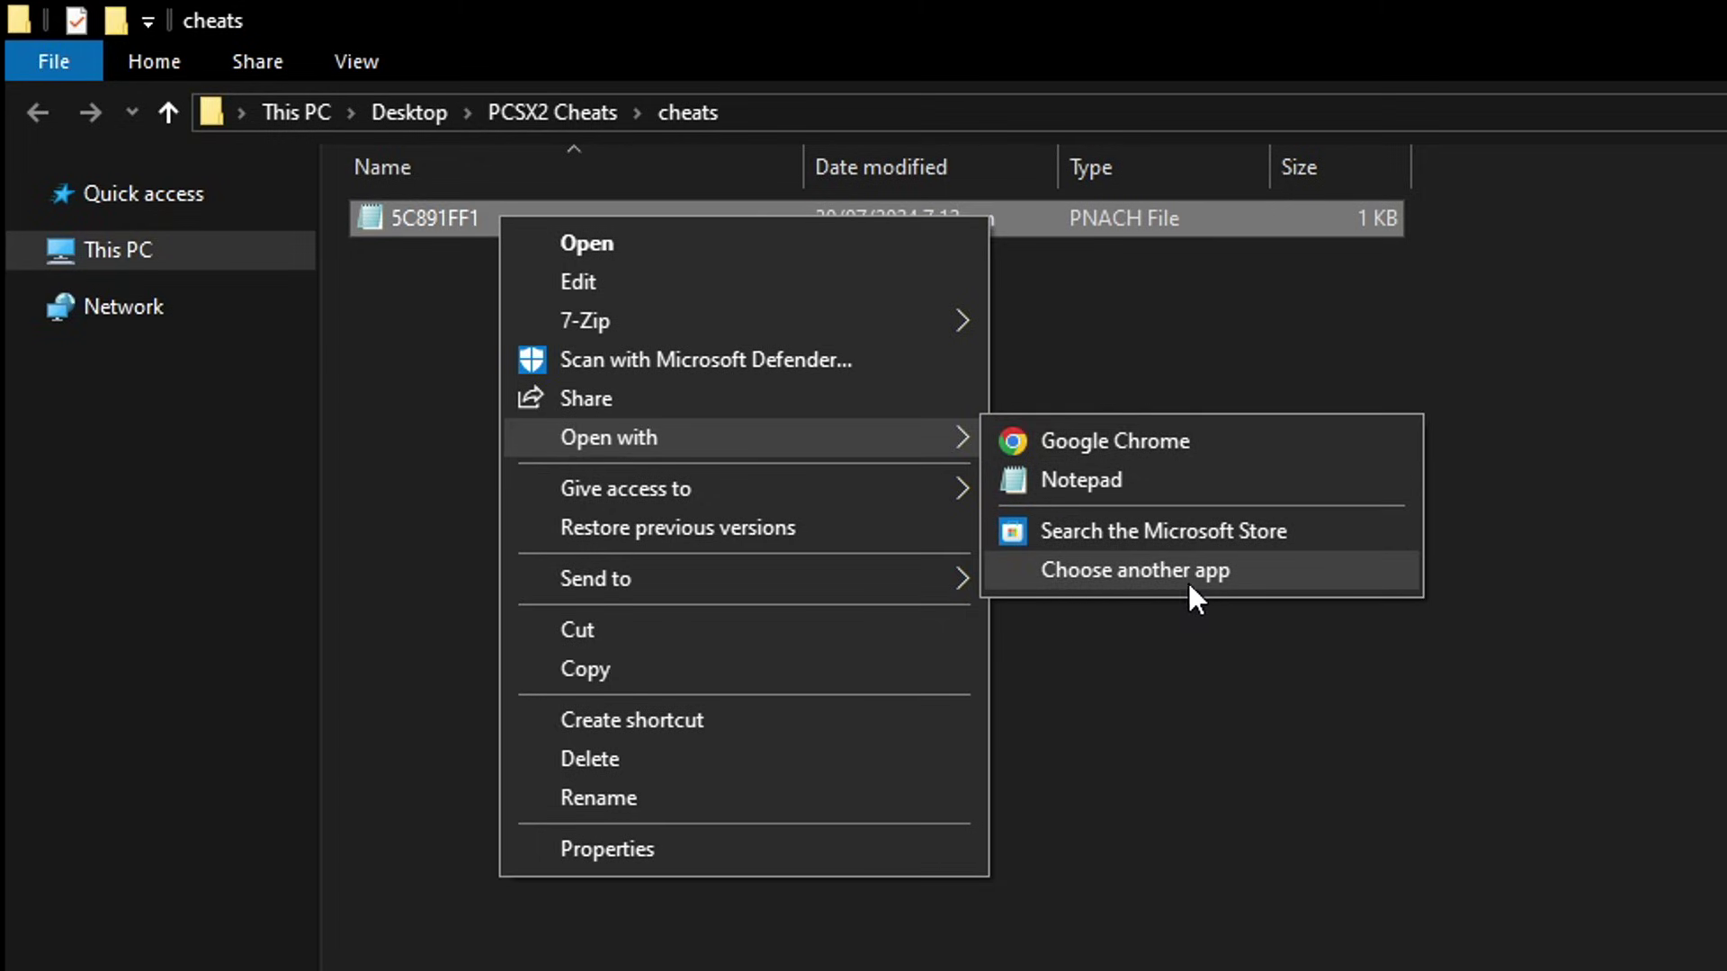
{"action": "left_click", "coordinate": [1270, 574]}
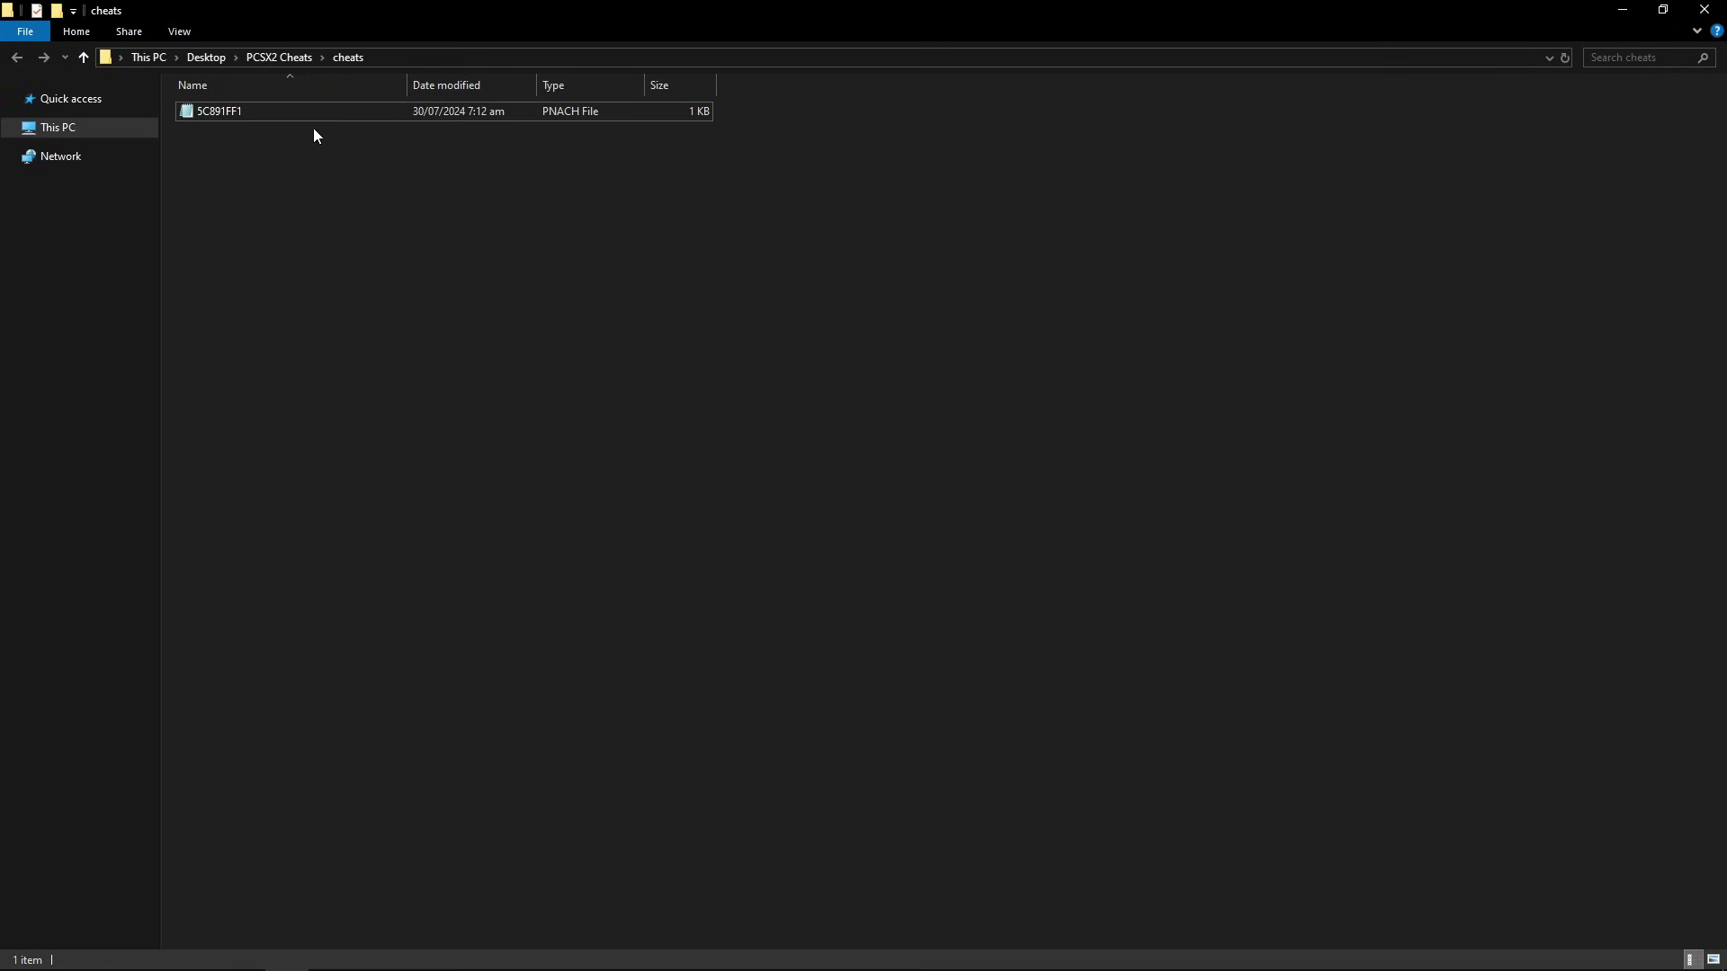
{"action": "double_click", "coordinate": [297, 111]}
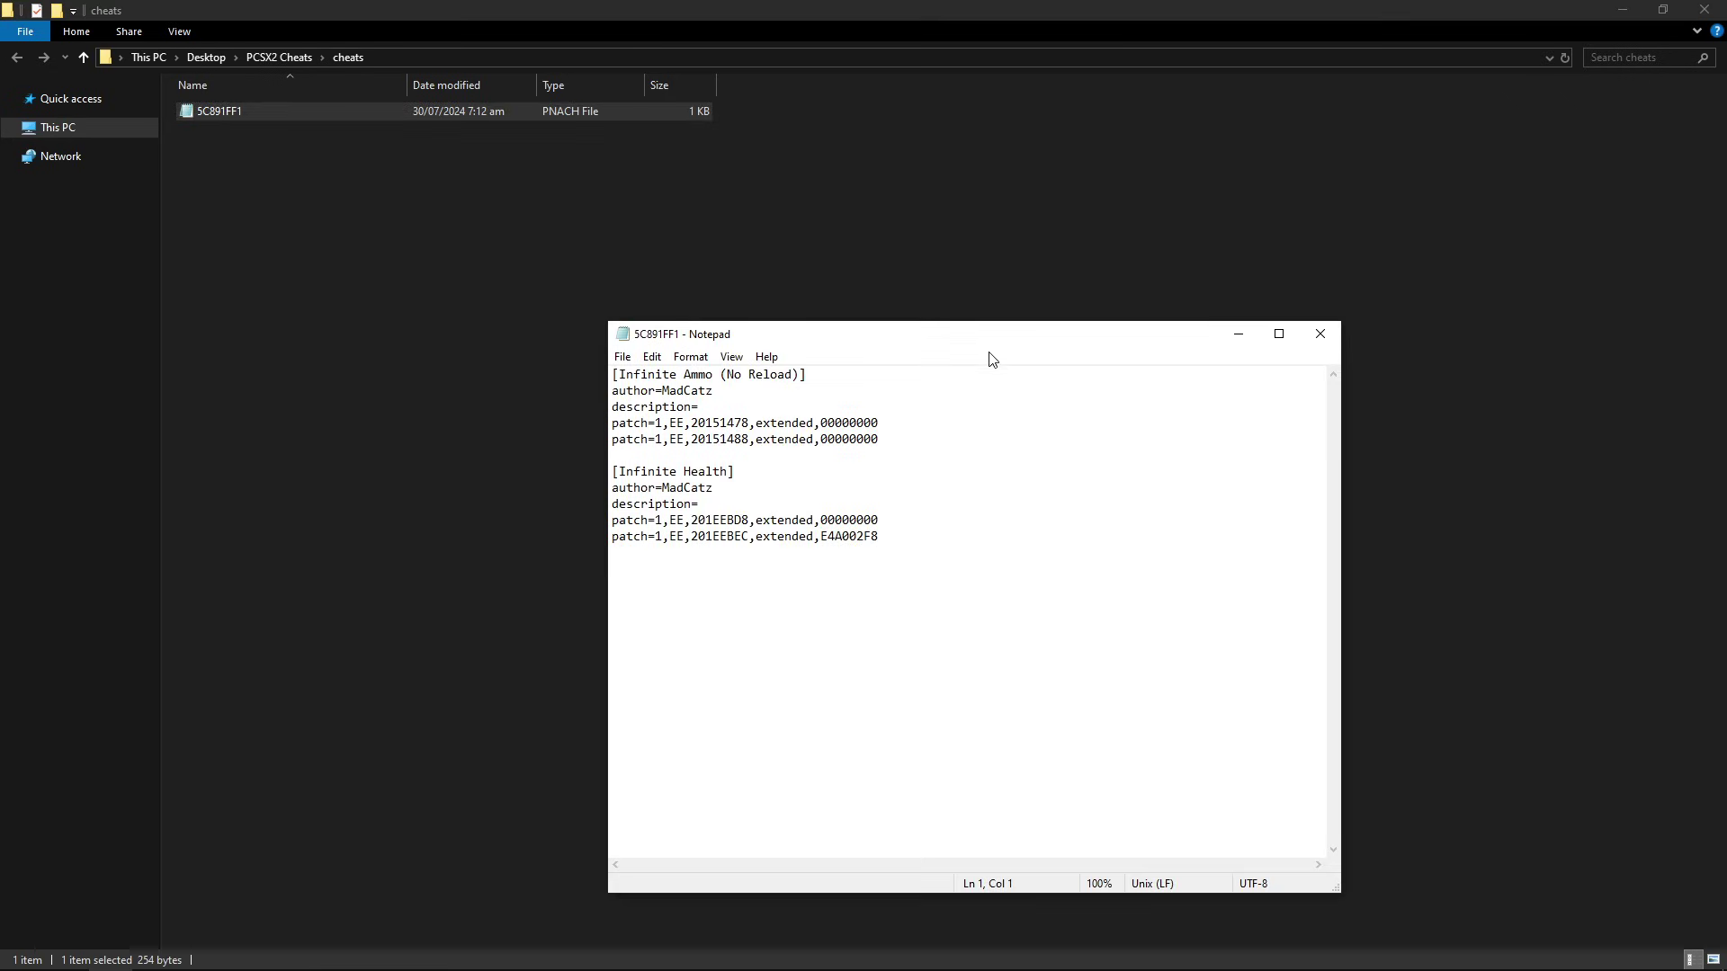
{"action": "left_click", "coordinate": [1278, 334]}
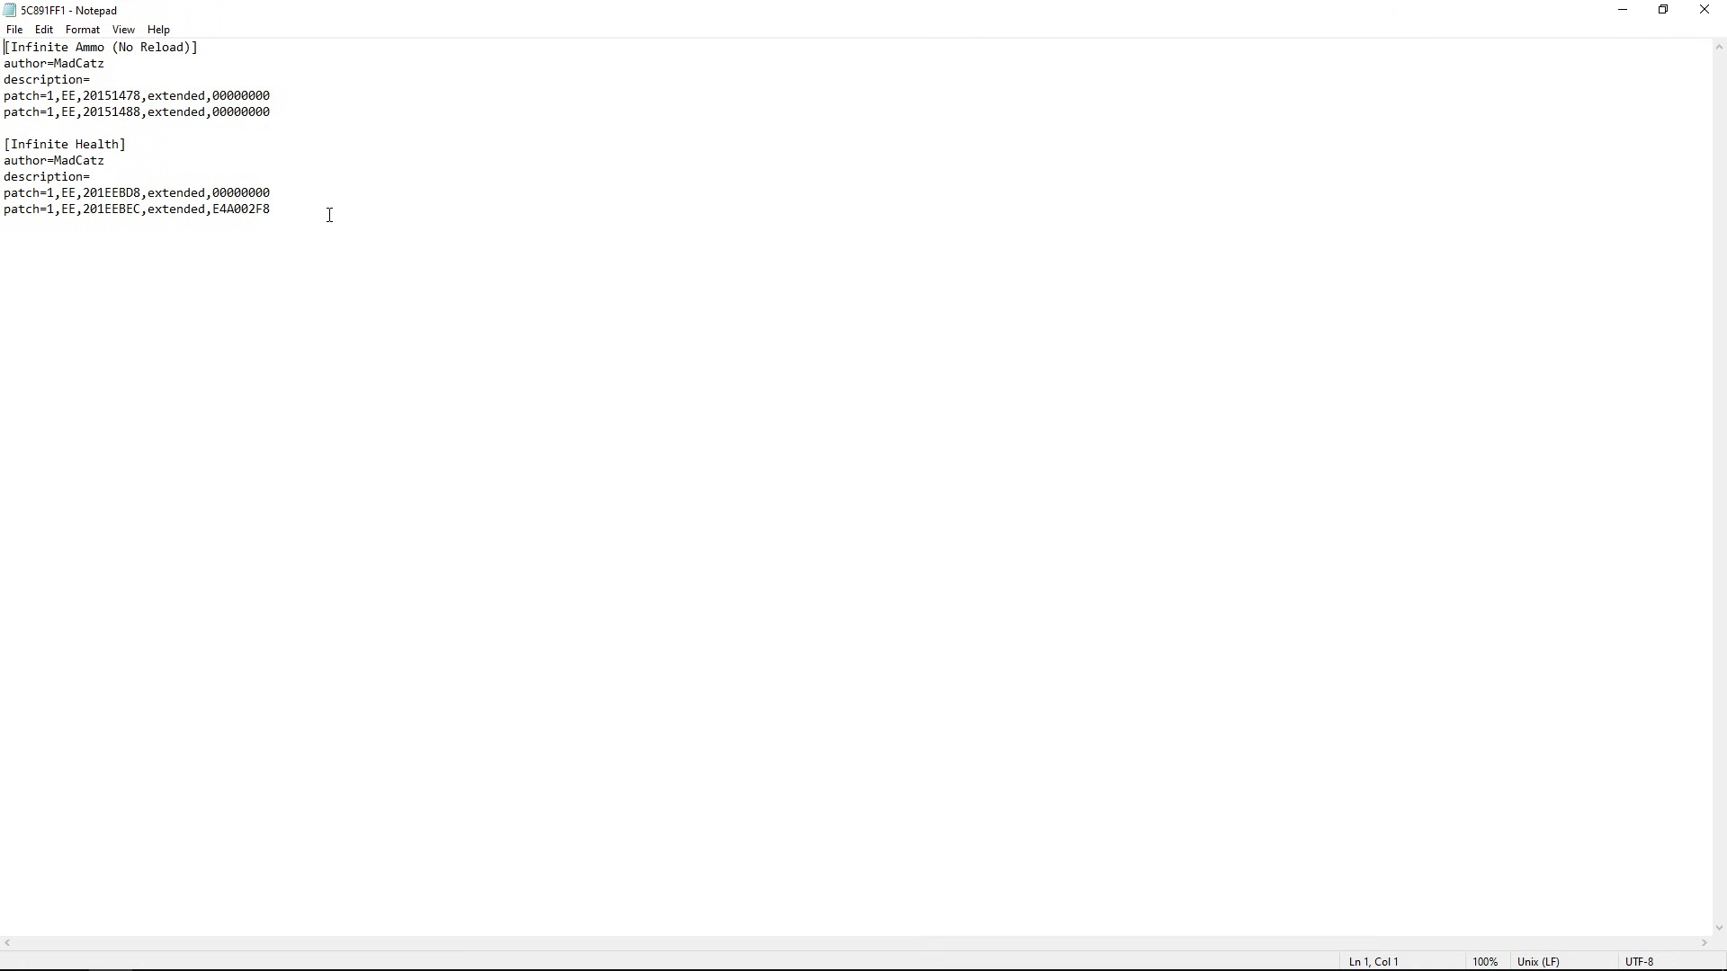
Examine the two patch code lines under the Infinite Ammo (No Reload) cheat
{"action": "left_click", "coordinate": [336, 109]}
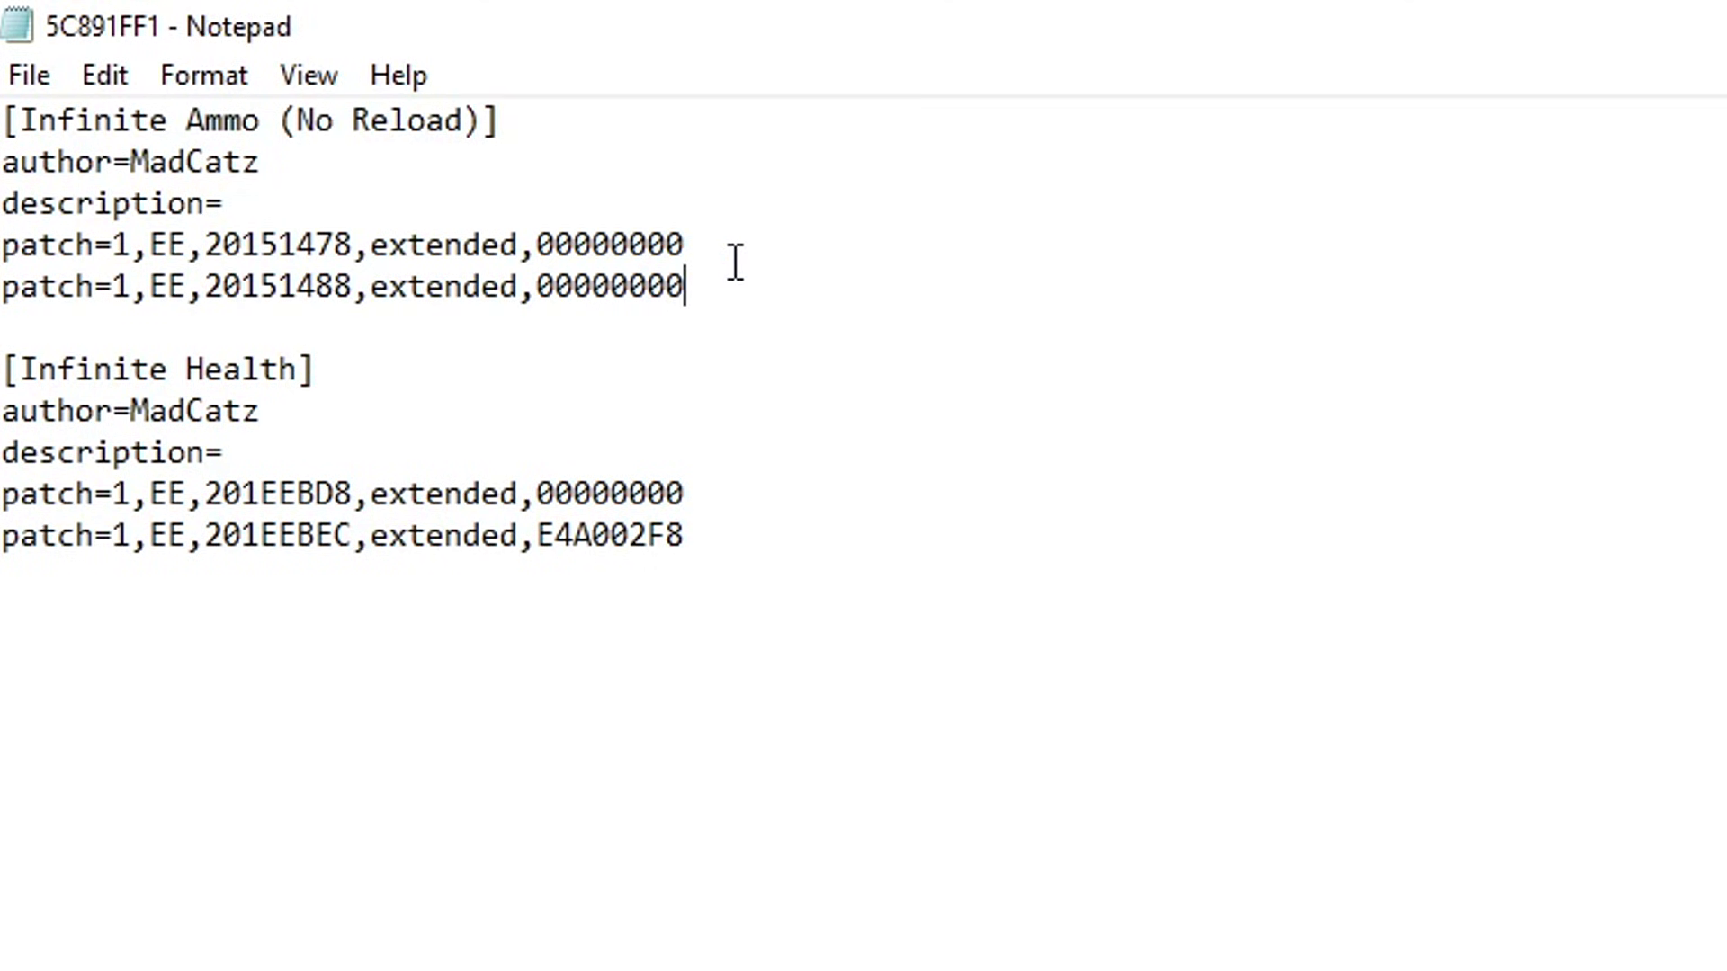
{"action": "key", "text": "Left"}
{"action": "key", "text": "Left"}
{"action": "key", "text": "Left"}
{"action": "key", "text": "Left"}
{"action": "key", "text": "Left"}
{"action": "key", "text": "Left"}
{"action": "key", "text": "Left"}
{"action": "key", "text": "Left"}
{"action": "key", "text": "Left"}
{"action": "key", "text": "Left"}
{"action": "key", "text": "Left"}
{"action": "left_click", "coordinate": [610, 290]}
{"action": "left_click", "coordinate": [708, 289]}
{"action": "left_click", "coordinate": [715, 252]}
{"action": "left_click_drag", "start_coordinate": [717, 251], "coordinate": [13, 254]}
{"action": "left_click", "coordinate": [459, 288]}
{"action": "left_click_drag", "start_coordinate": [688, 286], "coordinate": [3, 245]}
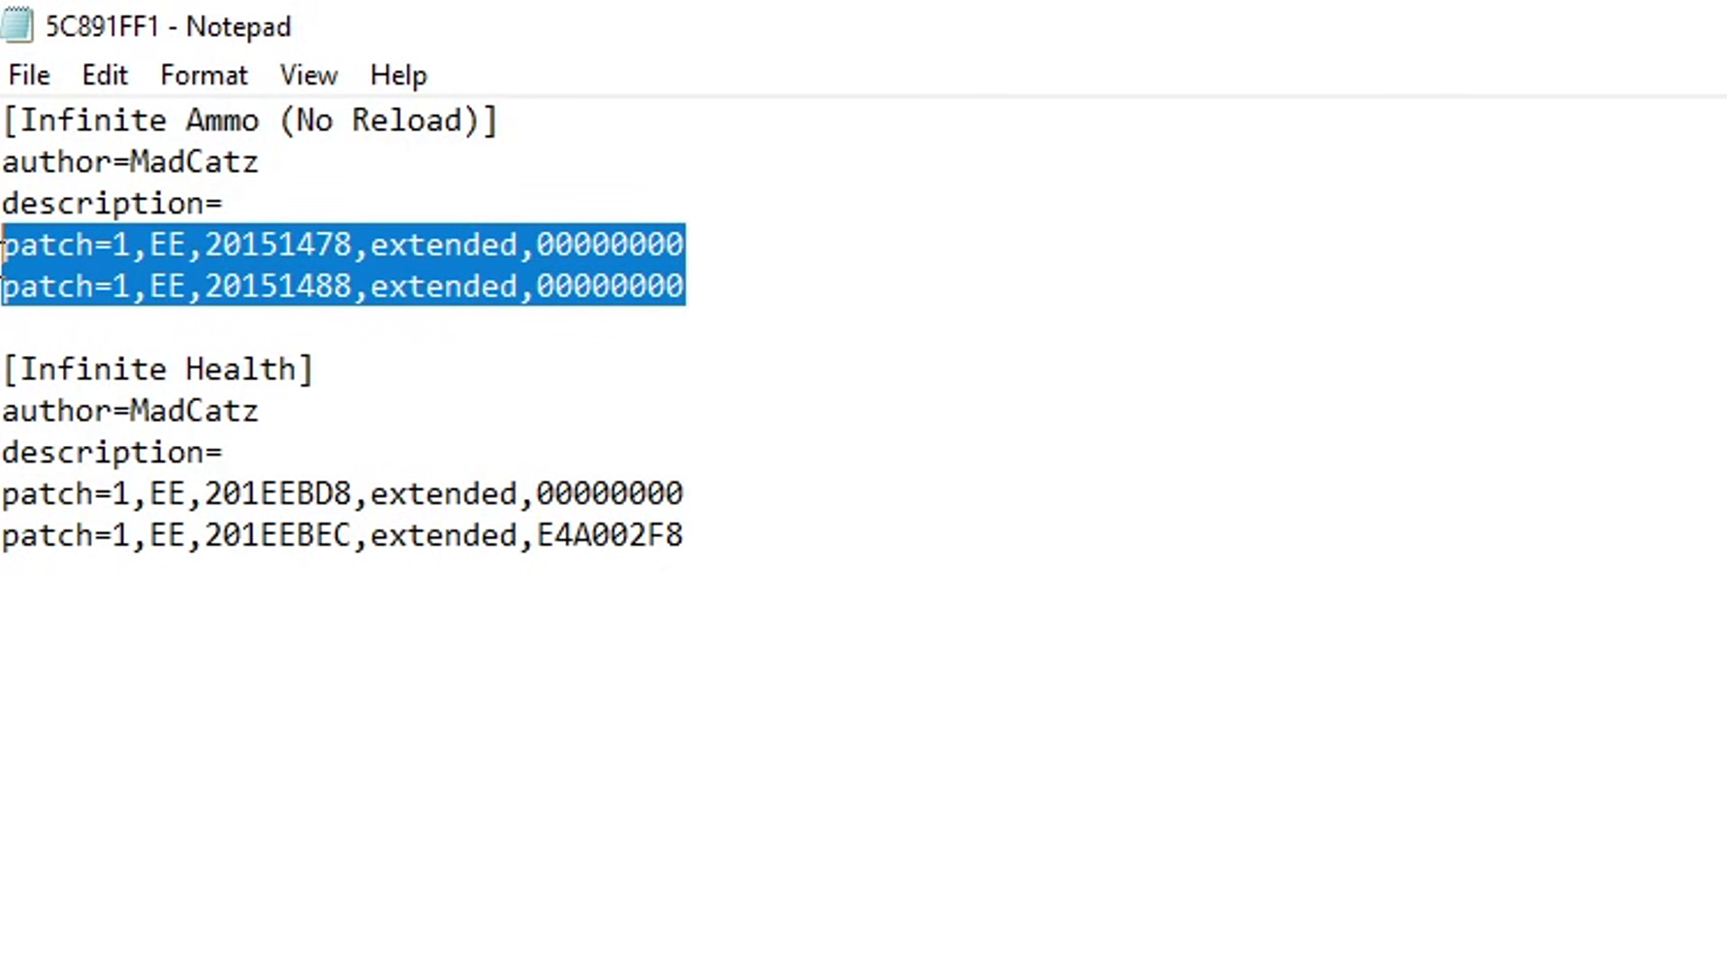
{"action": "left_click", "coordinate": [411, 252]}
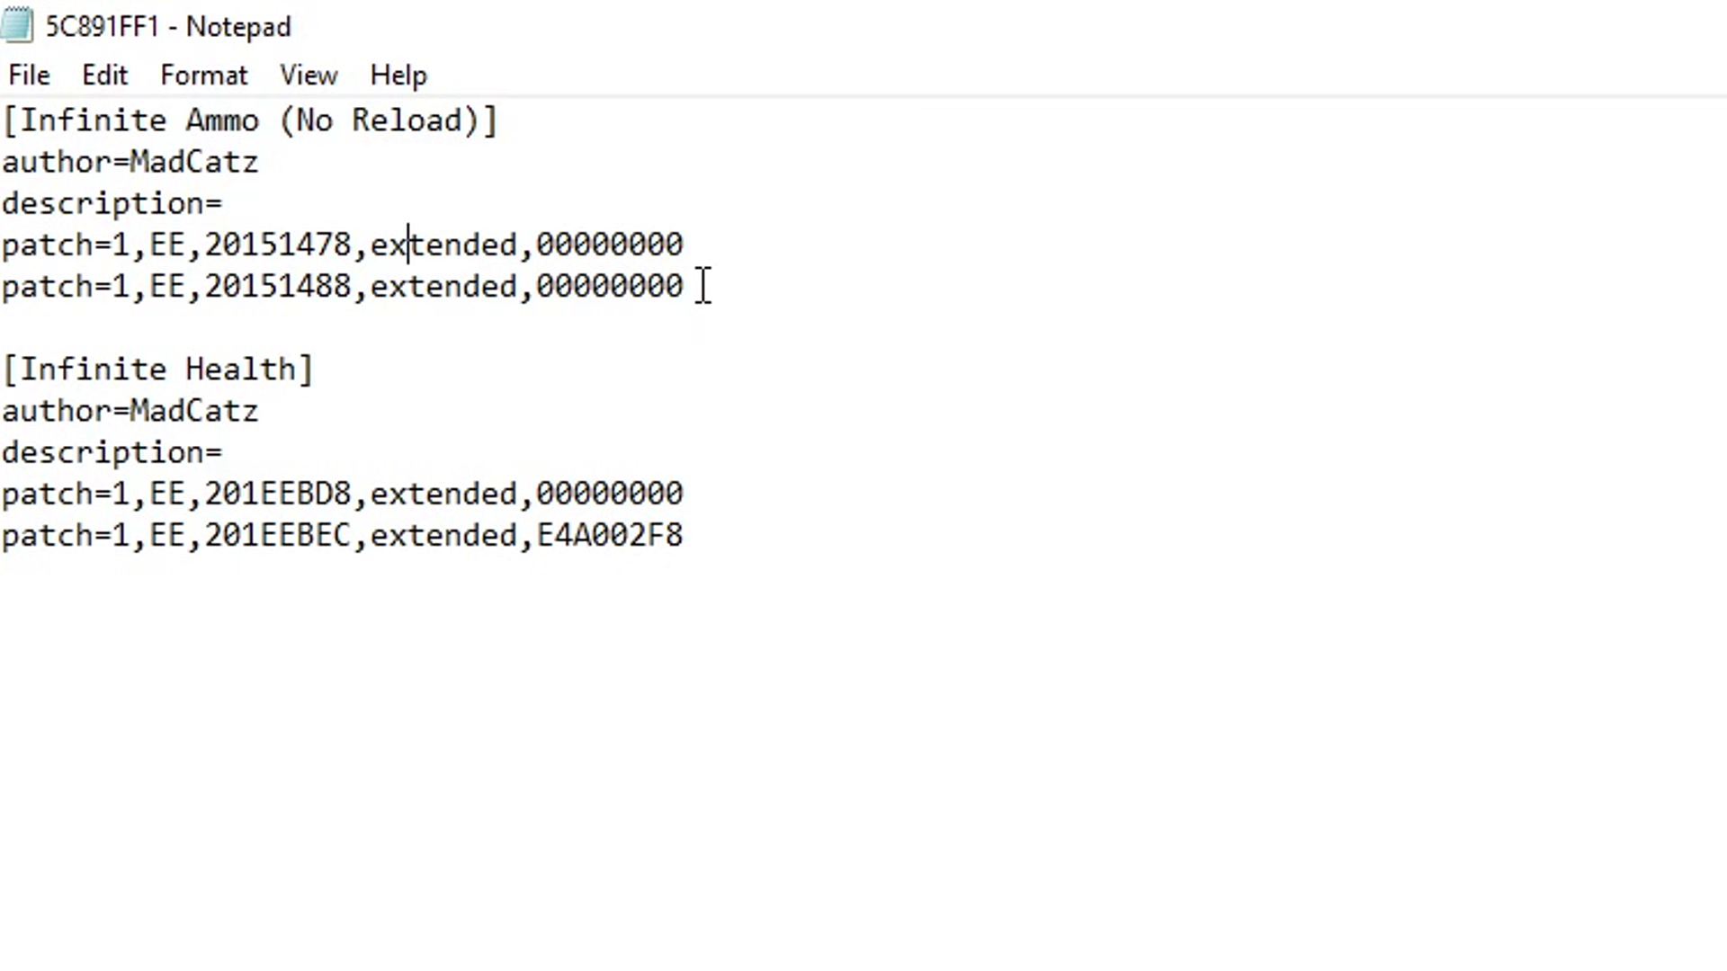
{"action": "left_click_drag", "start_coordinate": [705, 284], "coordinate": [4, 245]}
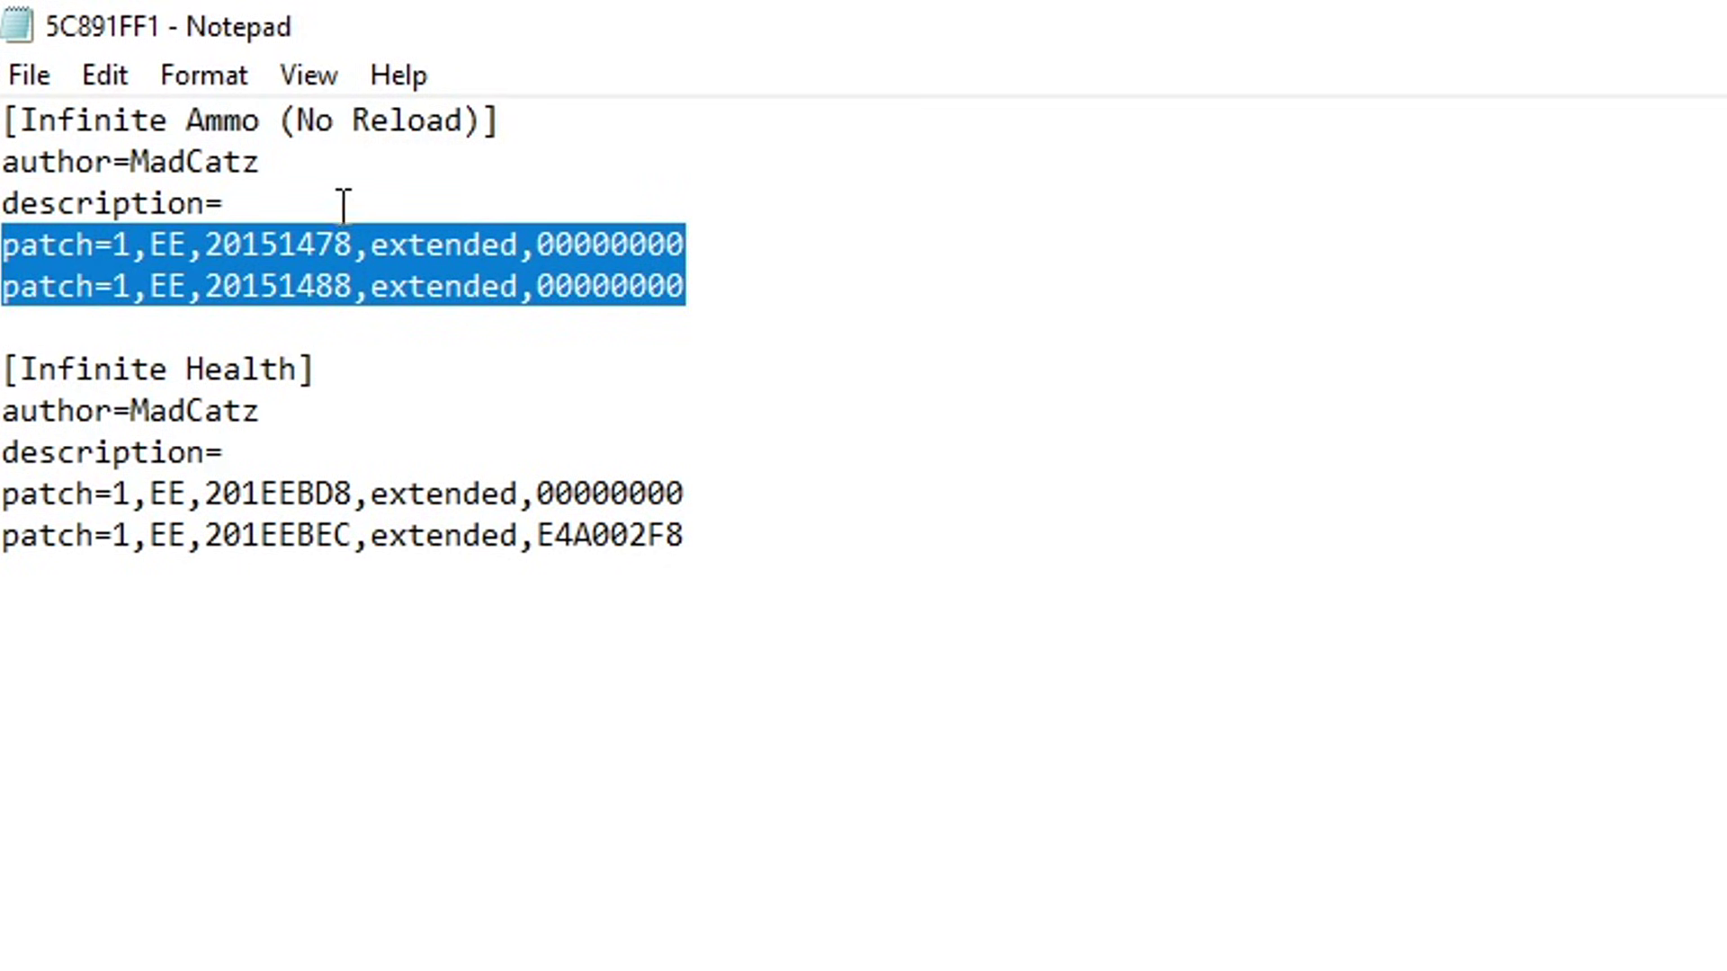
{"action": "left_click", "coordinate": [164, 205]}
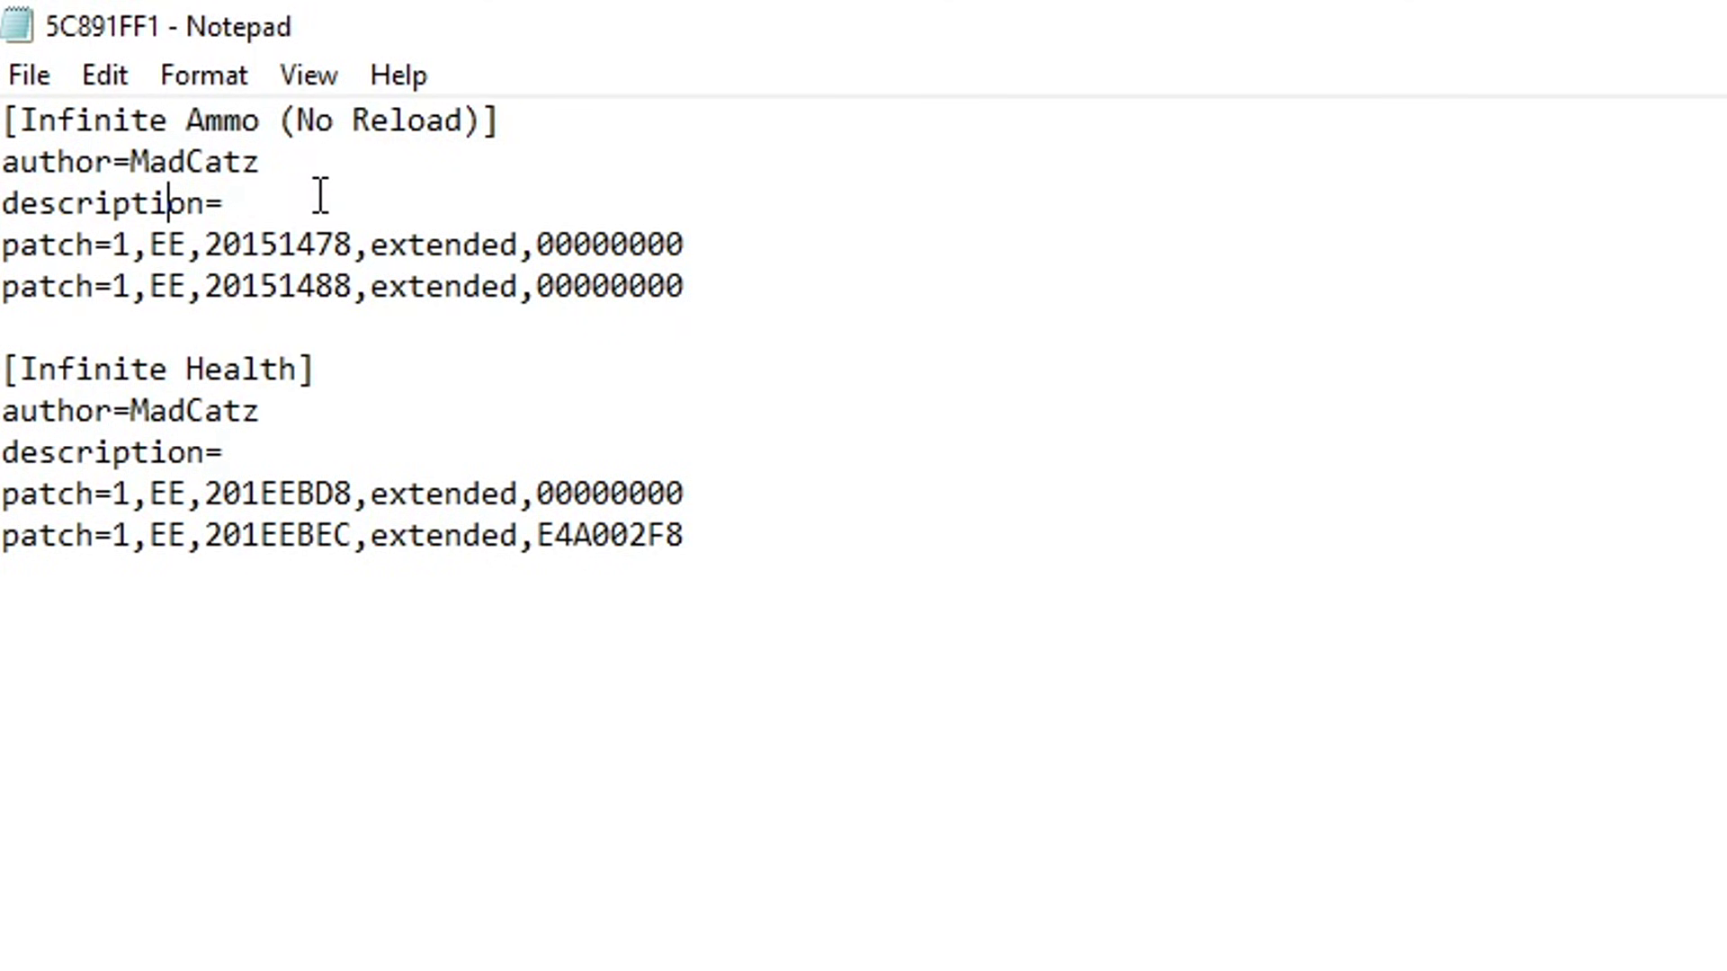
Replace the name, author and description lines of the Infinite Ammo (No Reload) cheat with the name [DinoCrisisRemake]
{"action": "left_click", "coordinate": [392, 205]}
{"action": "left_click_drag", "start_coordinate": [253, 200], "coordinate": [7, 117]}
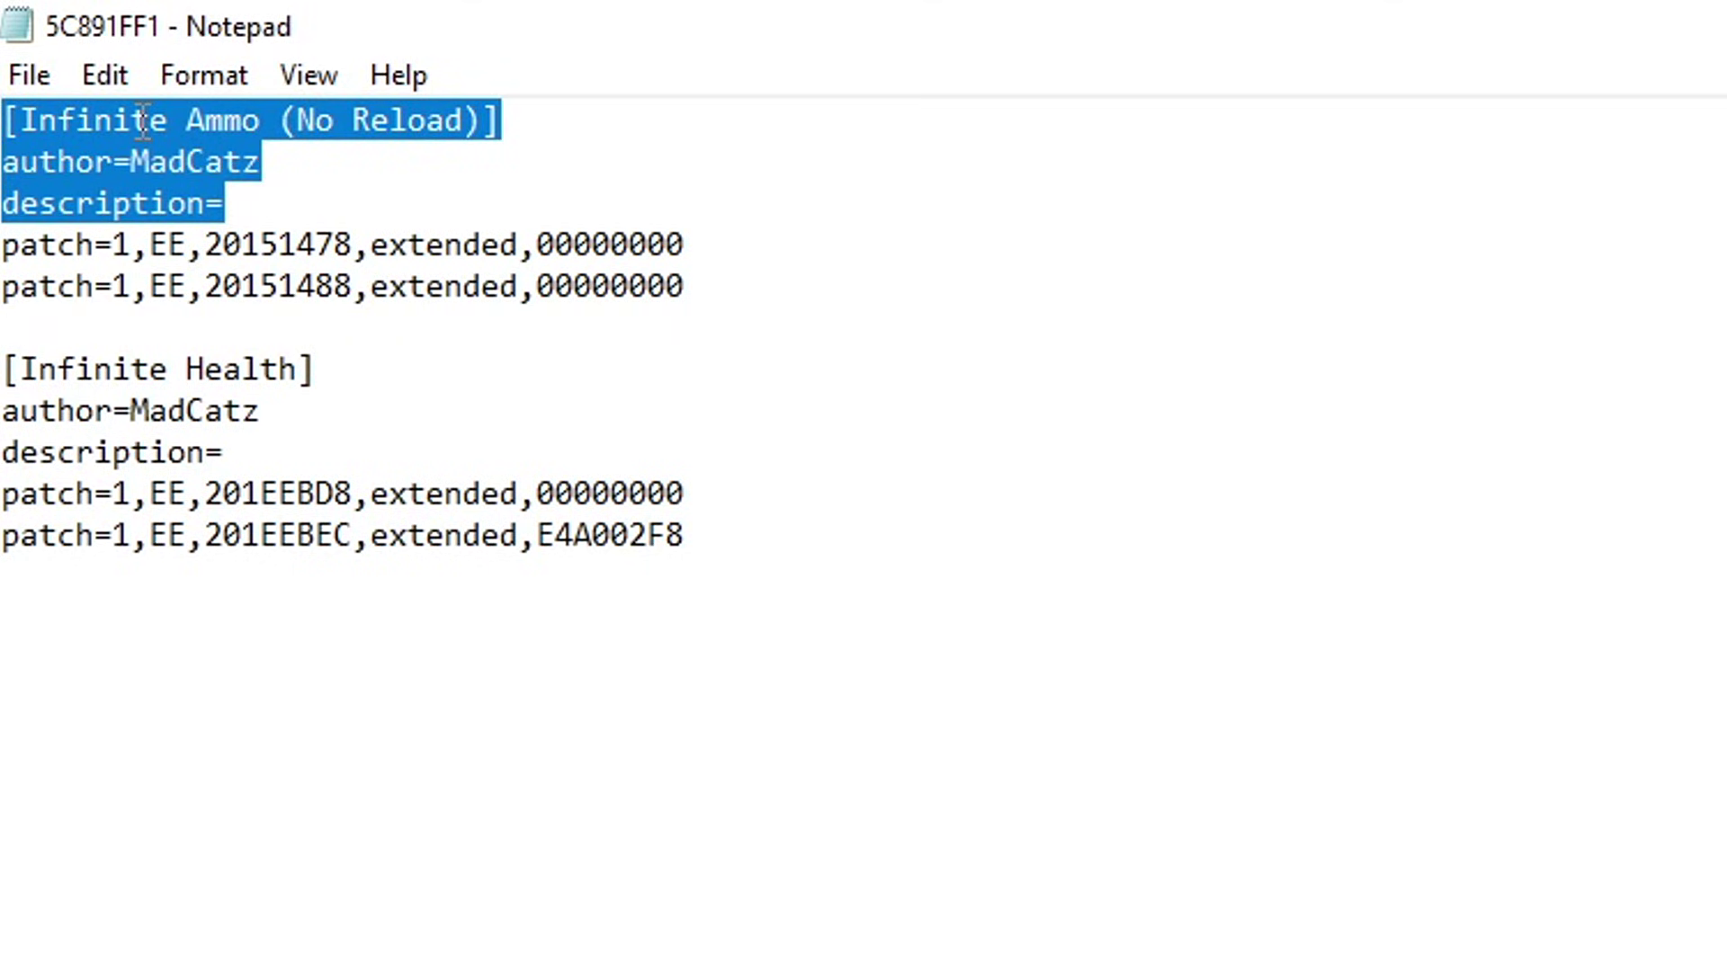
{"action": "key", "text": "Delete"}
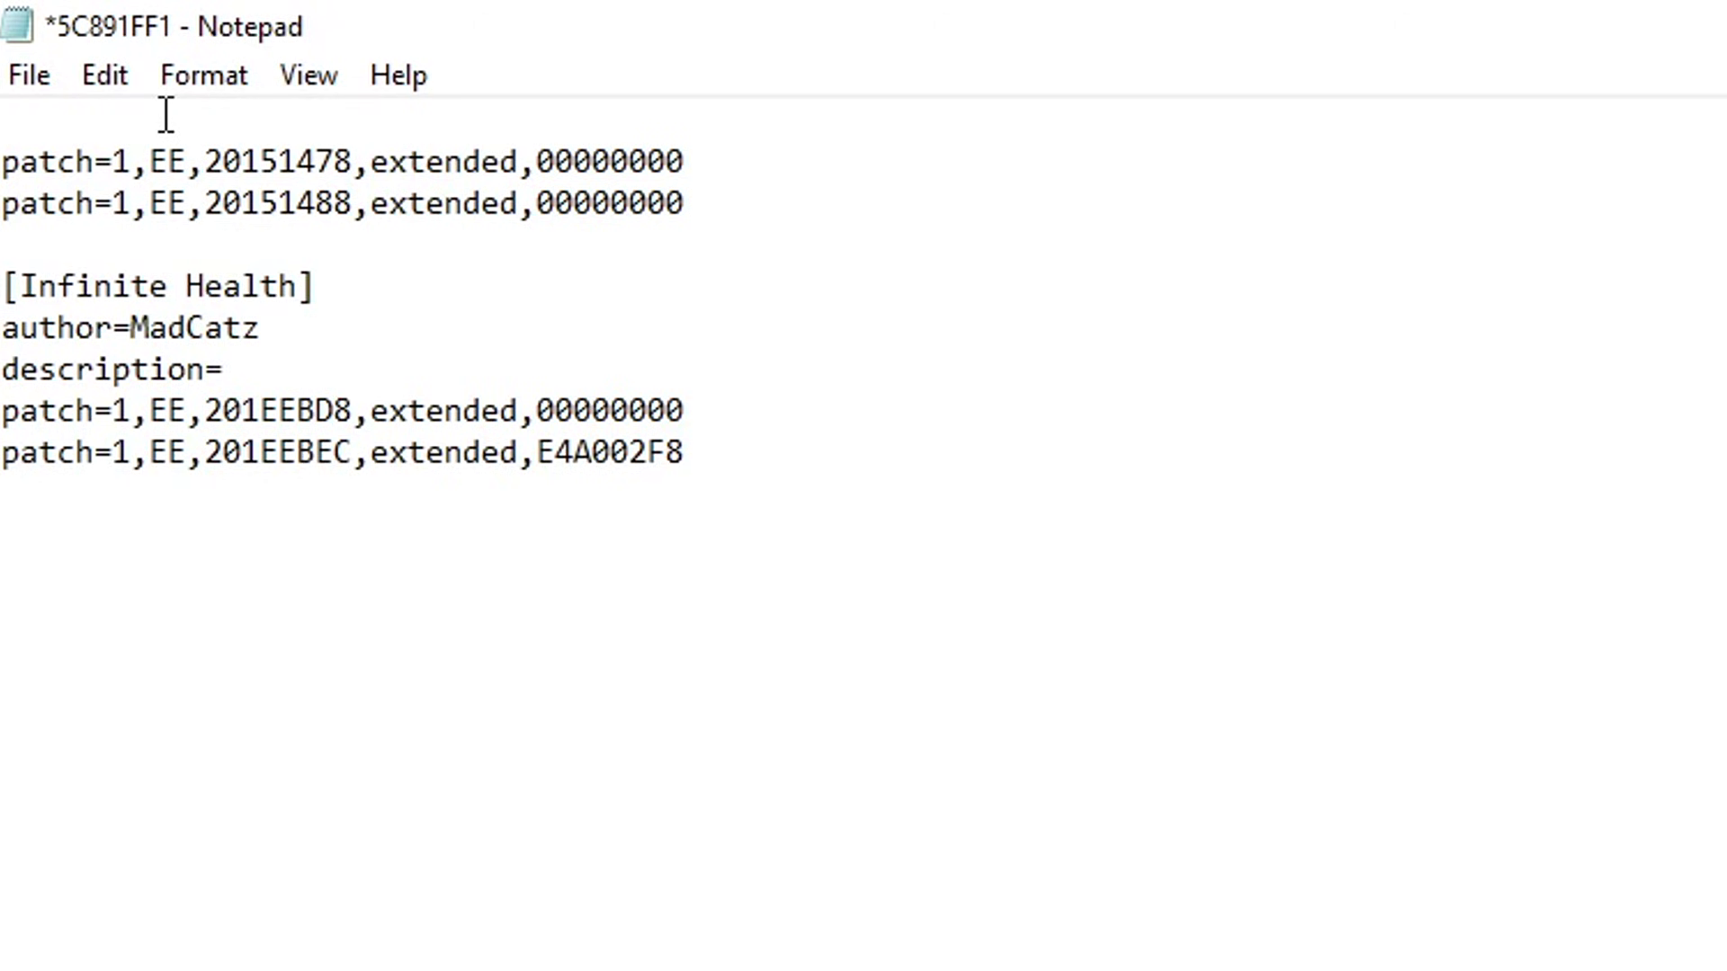
{"action": "type", "text": "[DinoC"}
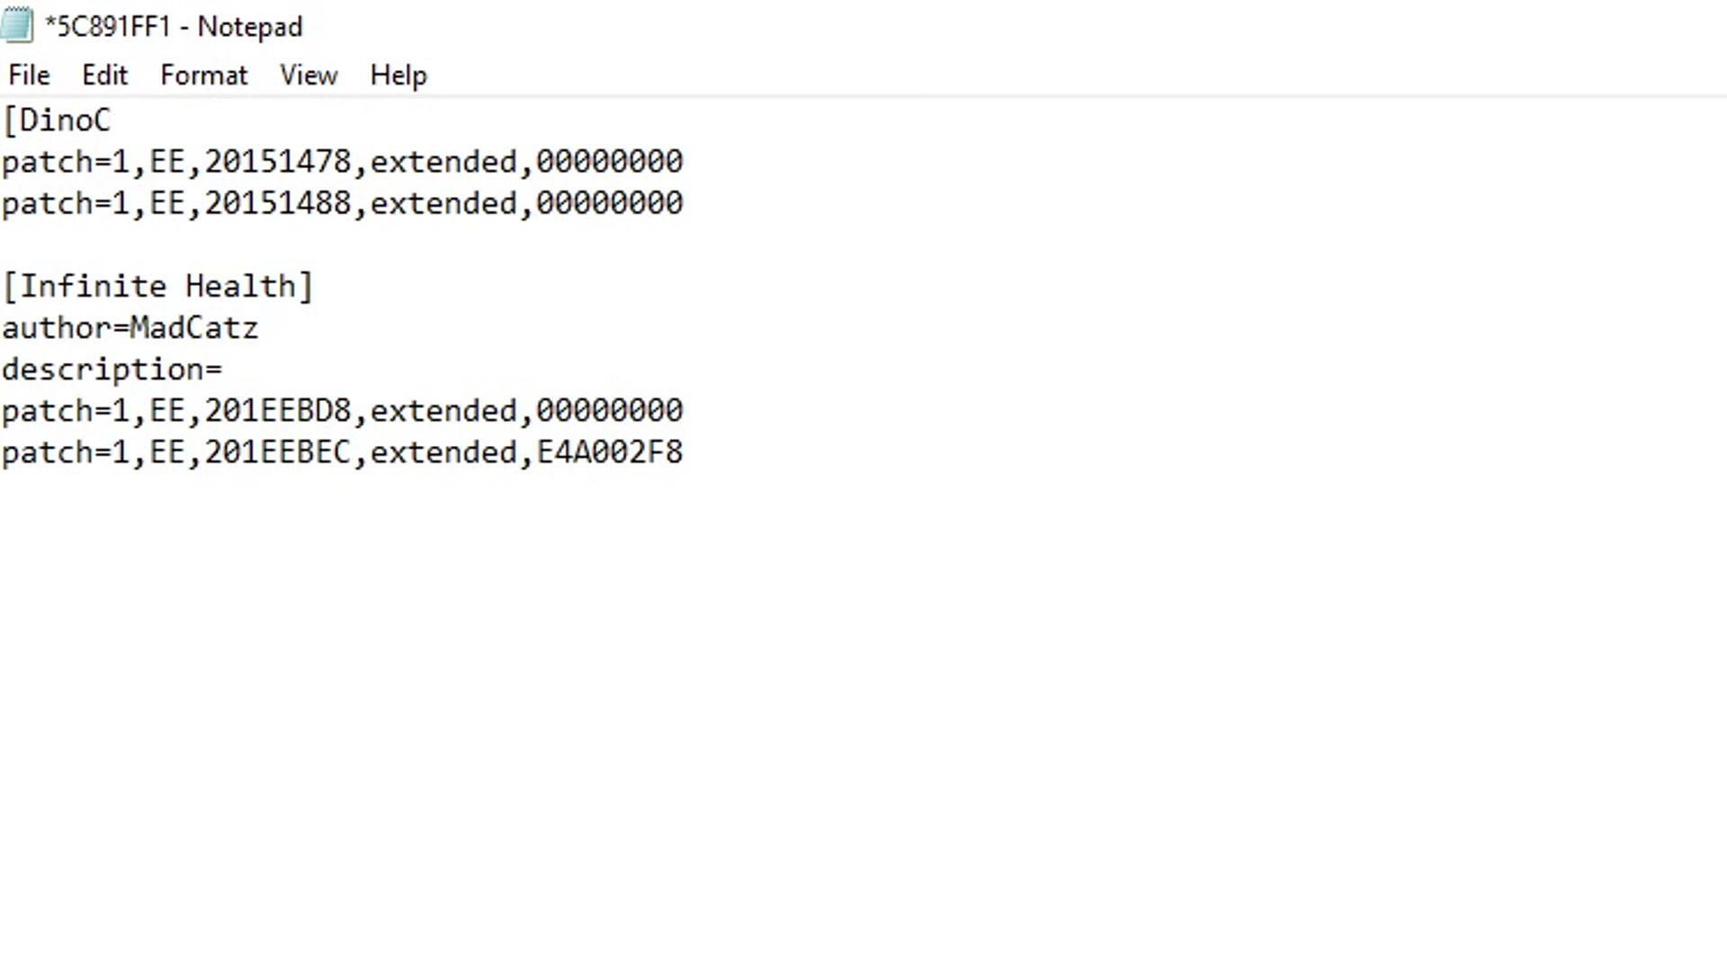
{"action": "type", "text": "risisReam"}
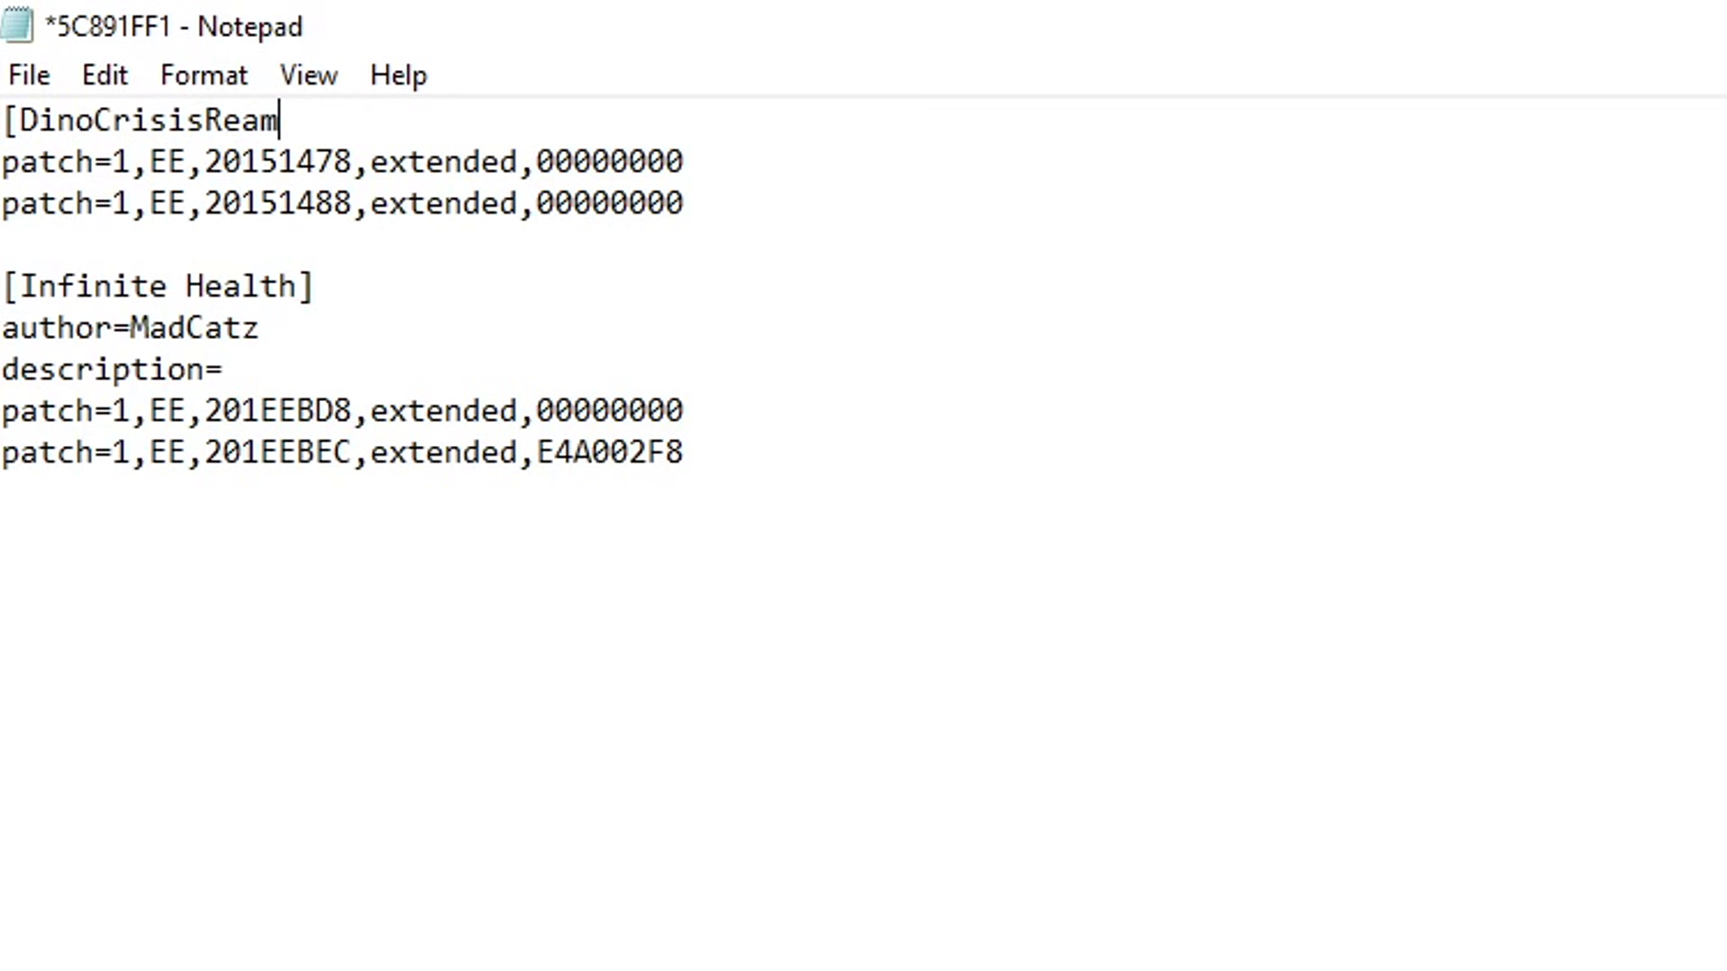
{"action": "key", "text": "BackSpace"}
{"action": "key", "text": "BackSpace"}
{"action": "type", "text": "make]"}
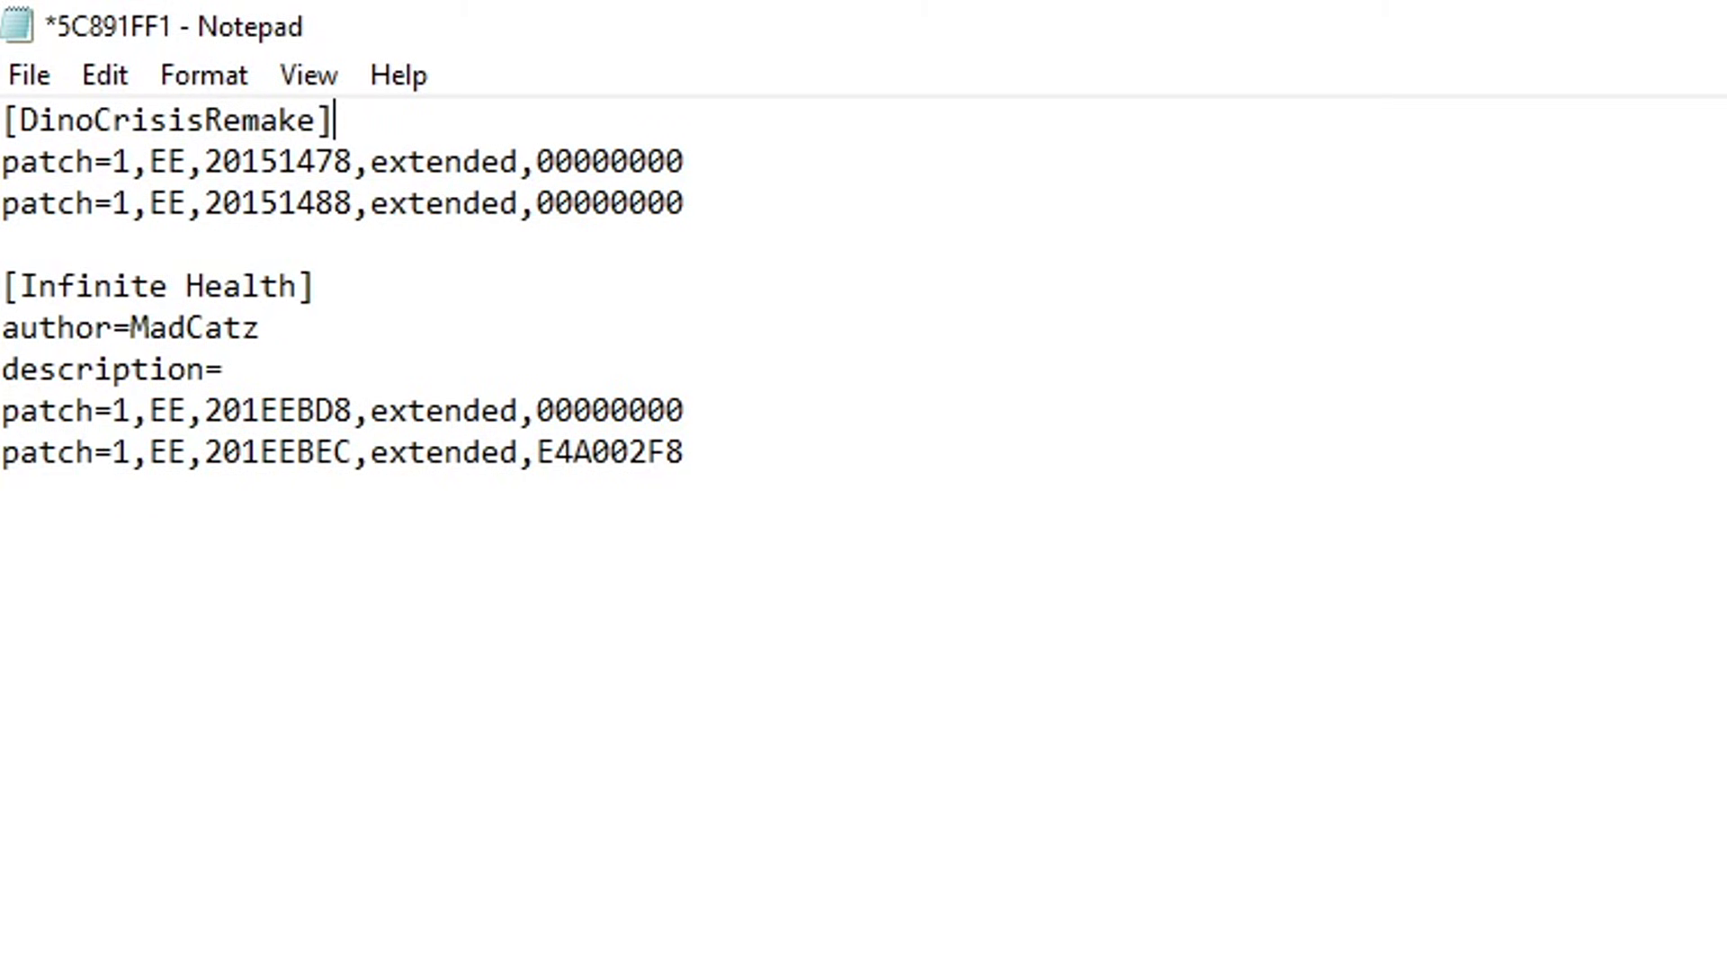
Add the line "description=I still believe" directly below the [DinoCrisisRemake] name
{"action": "key", "text": "Return"}
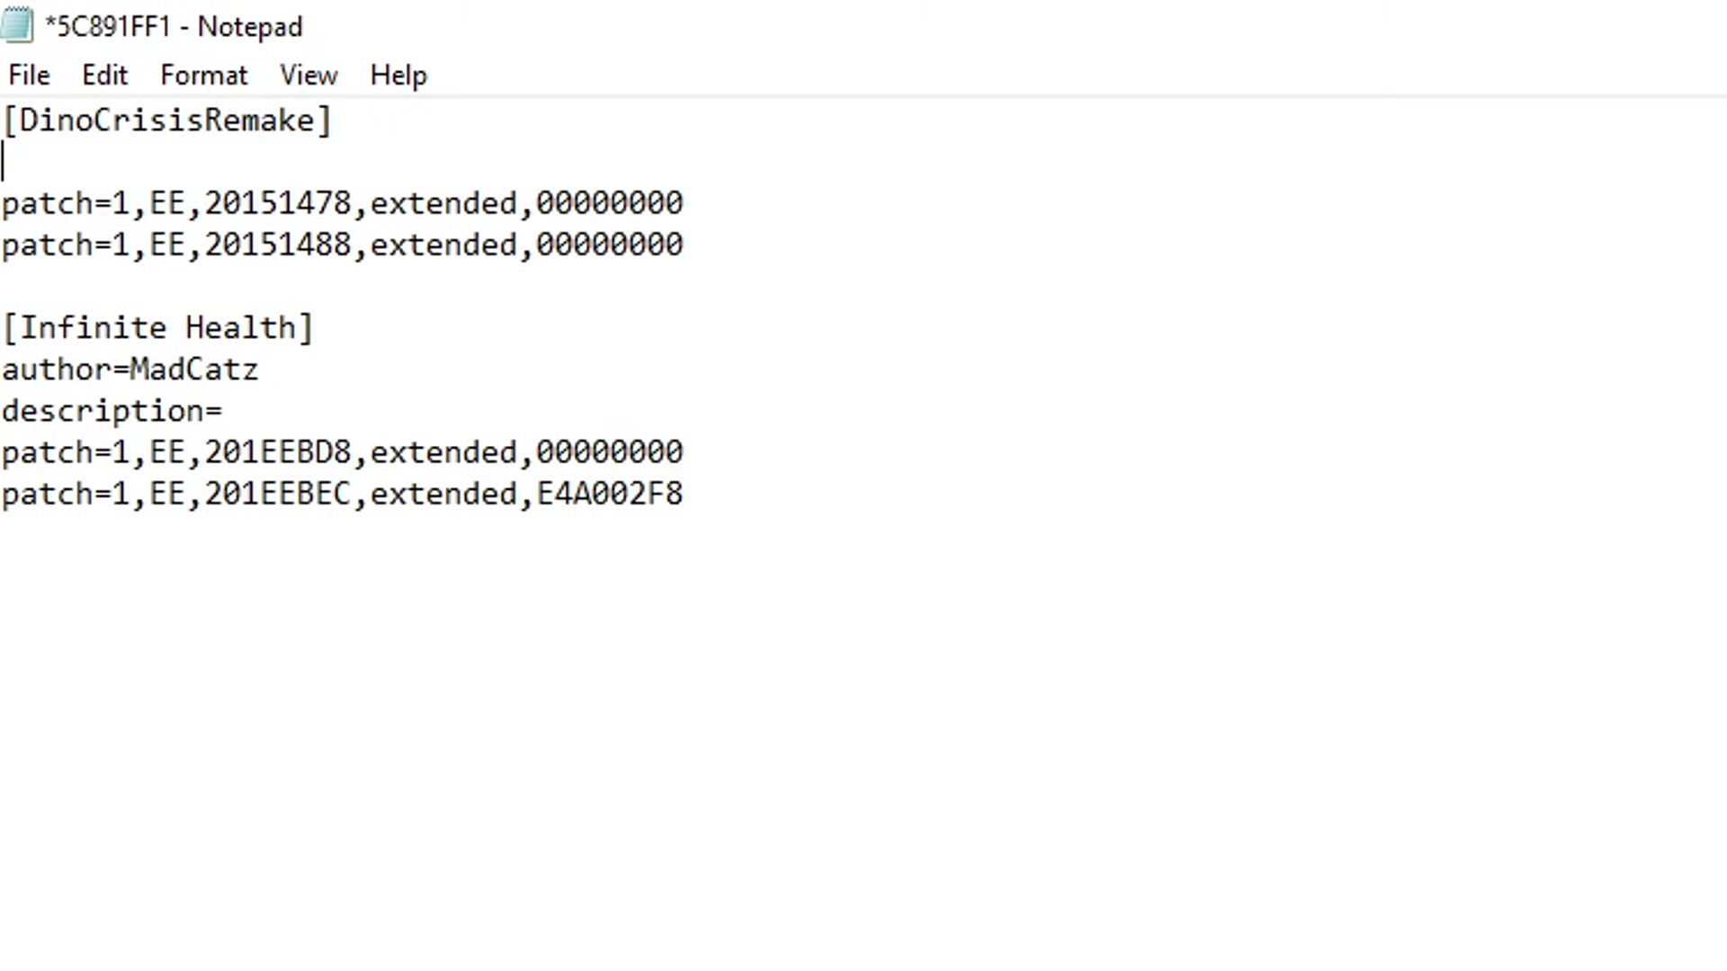
{"action": "type", "text": "descript"}
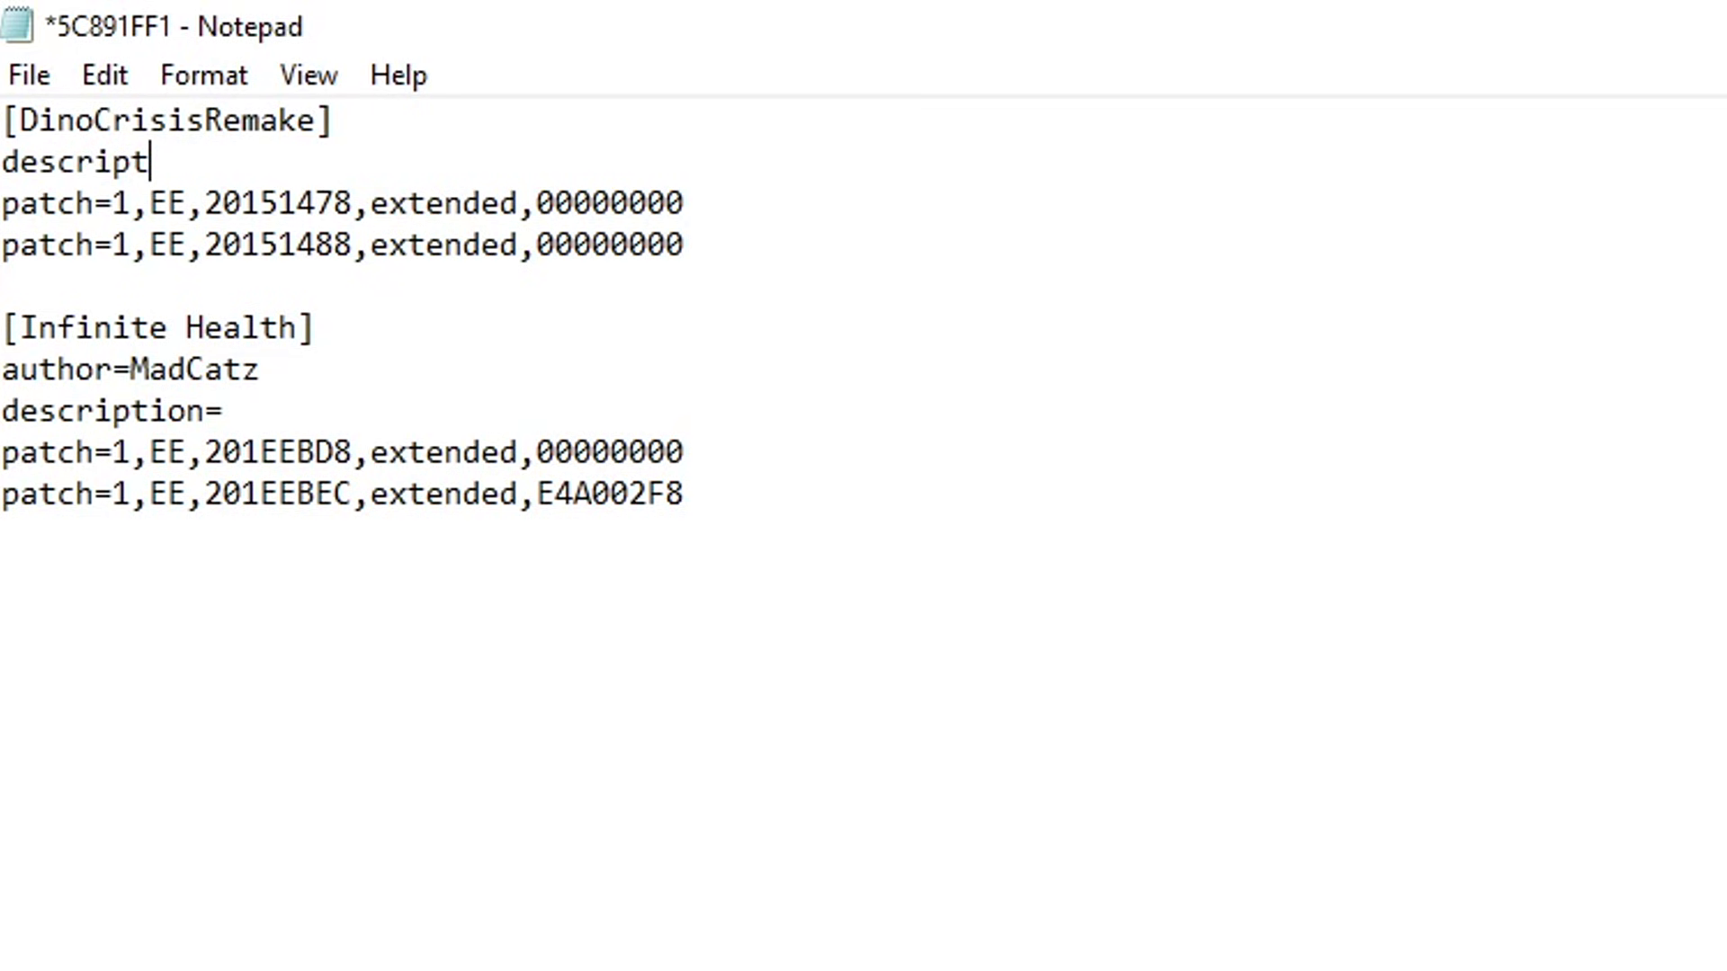
{"action": "type", "text": "ionm"}
{"action": "key", "text": "BackSpace"}
{"action": "type", "text": "=I still"}
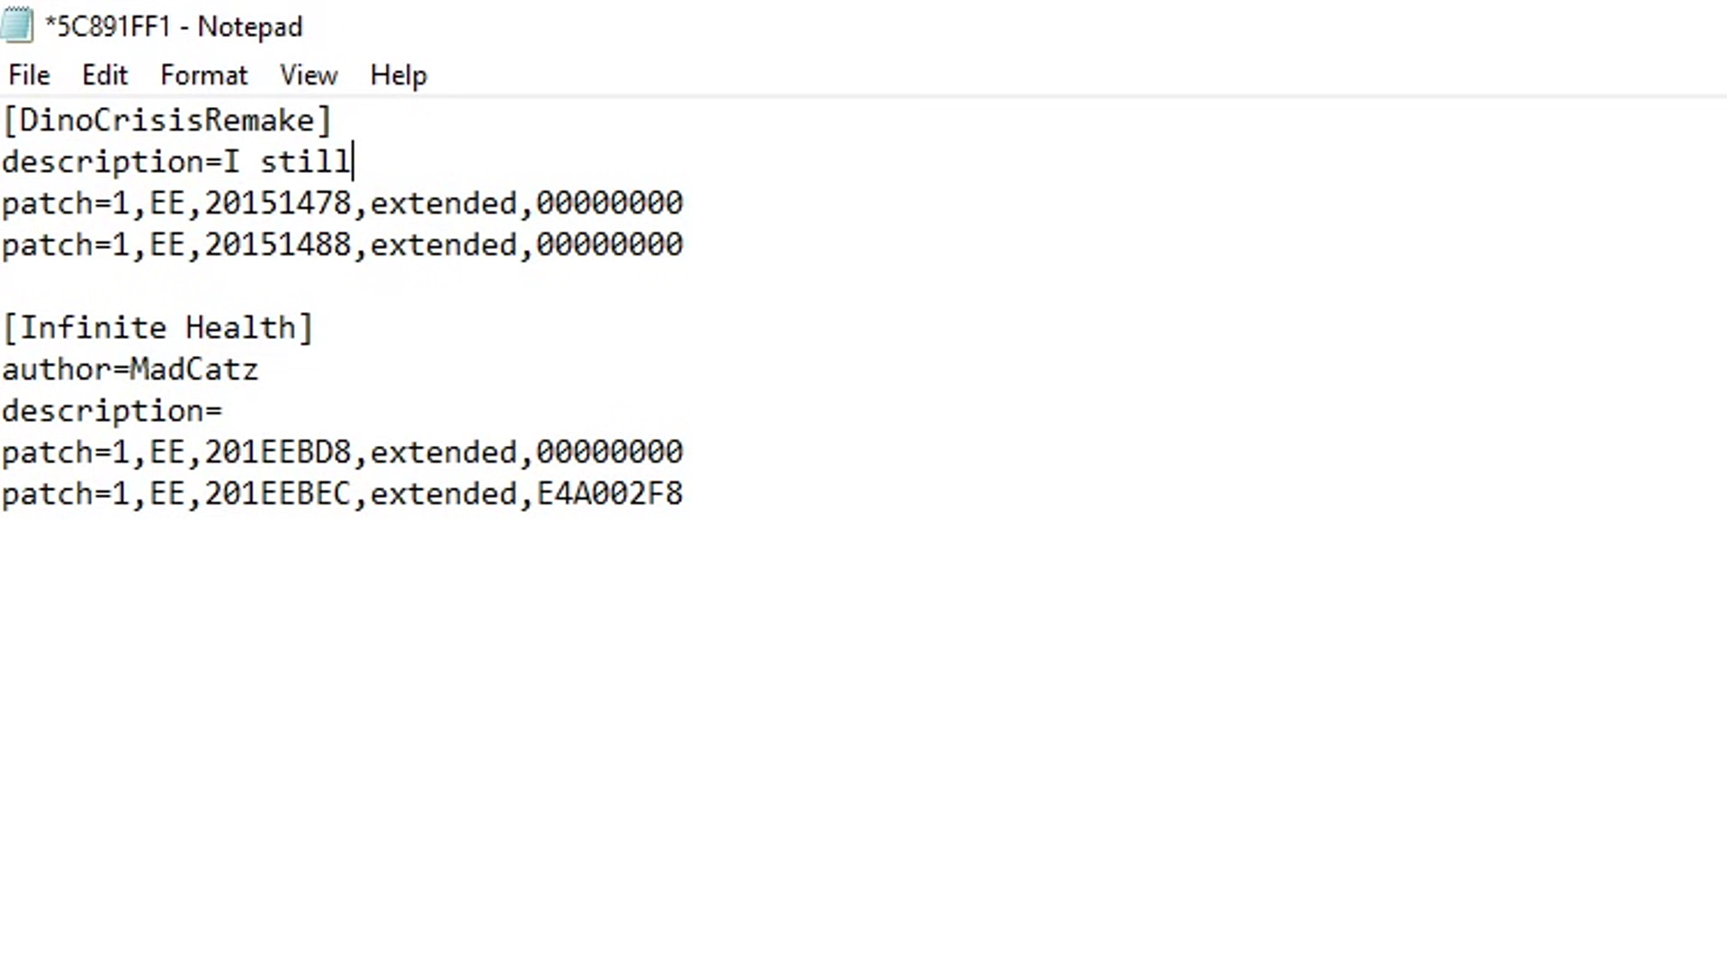
{"action": "type", "text": " believe"}
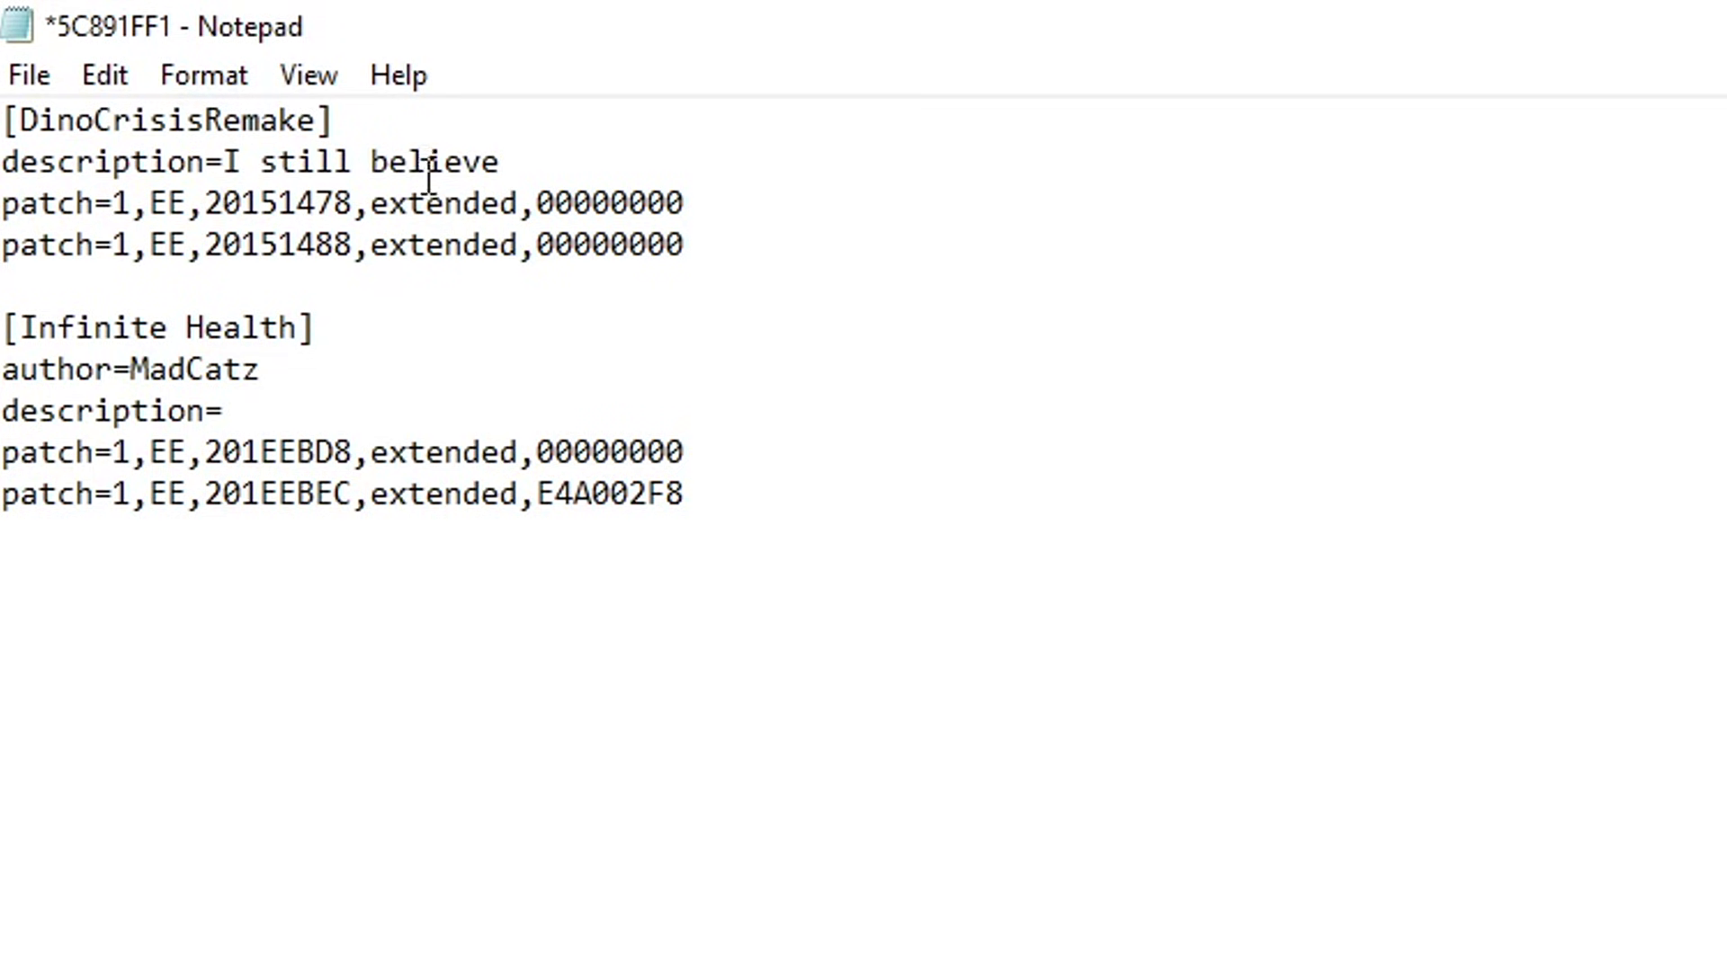
{"action": "left_click", "coordinate": [388, 166]}
{"action": "left_click_drag", "start_coordinate": [537, 167], "coordinate": [2, 121]}
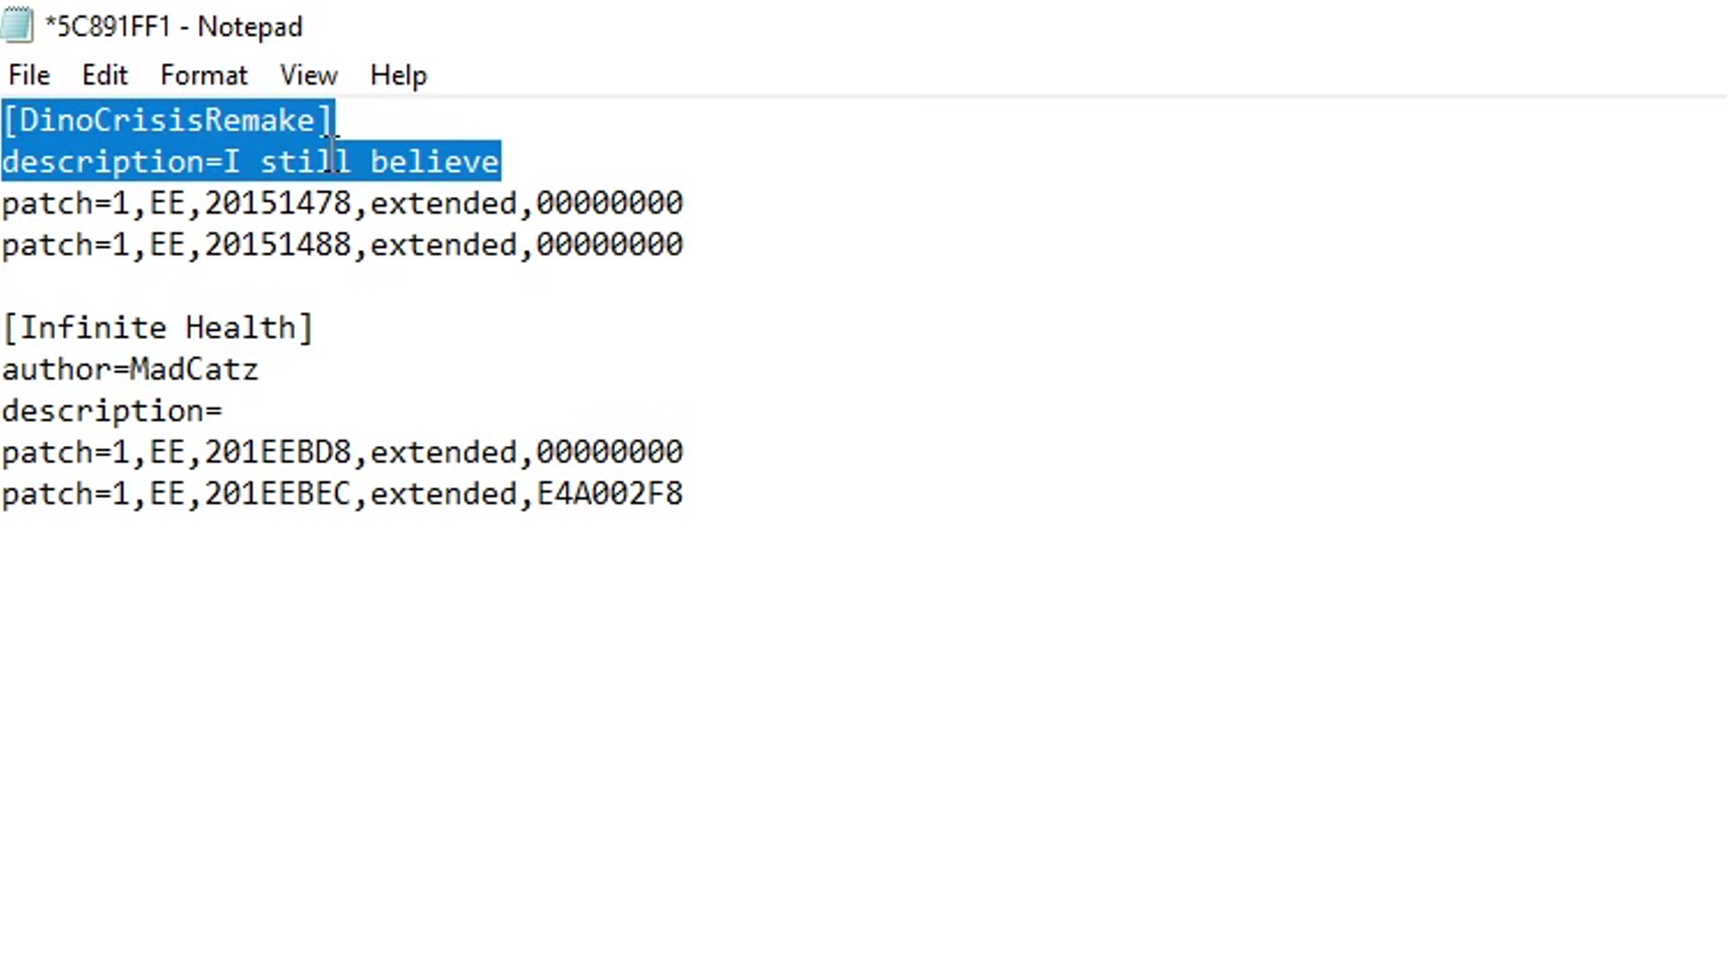
{"action": "left_click", "coordinate": [277, 162]}
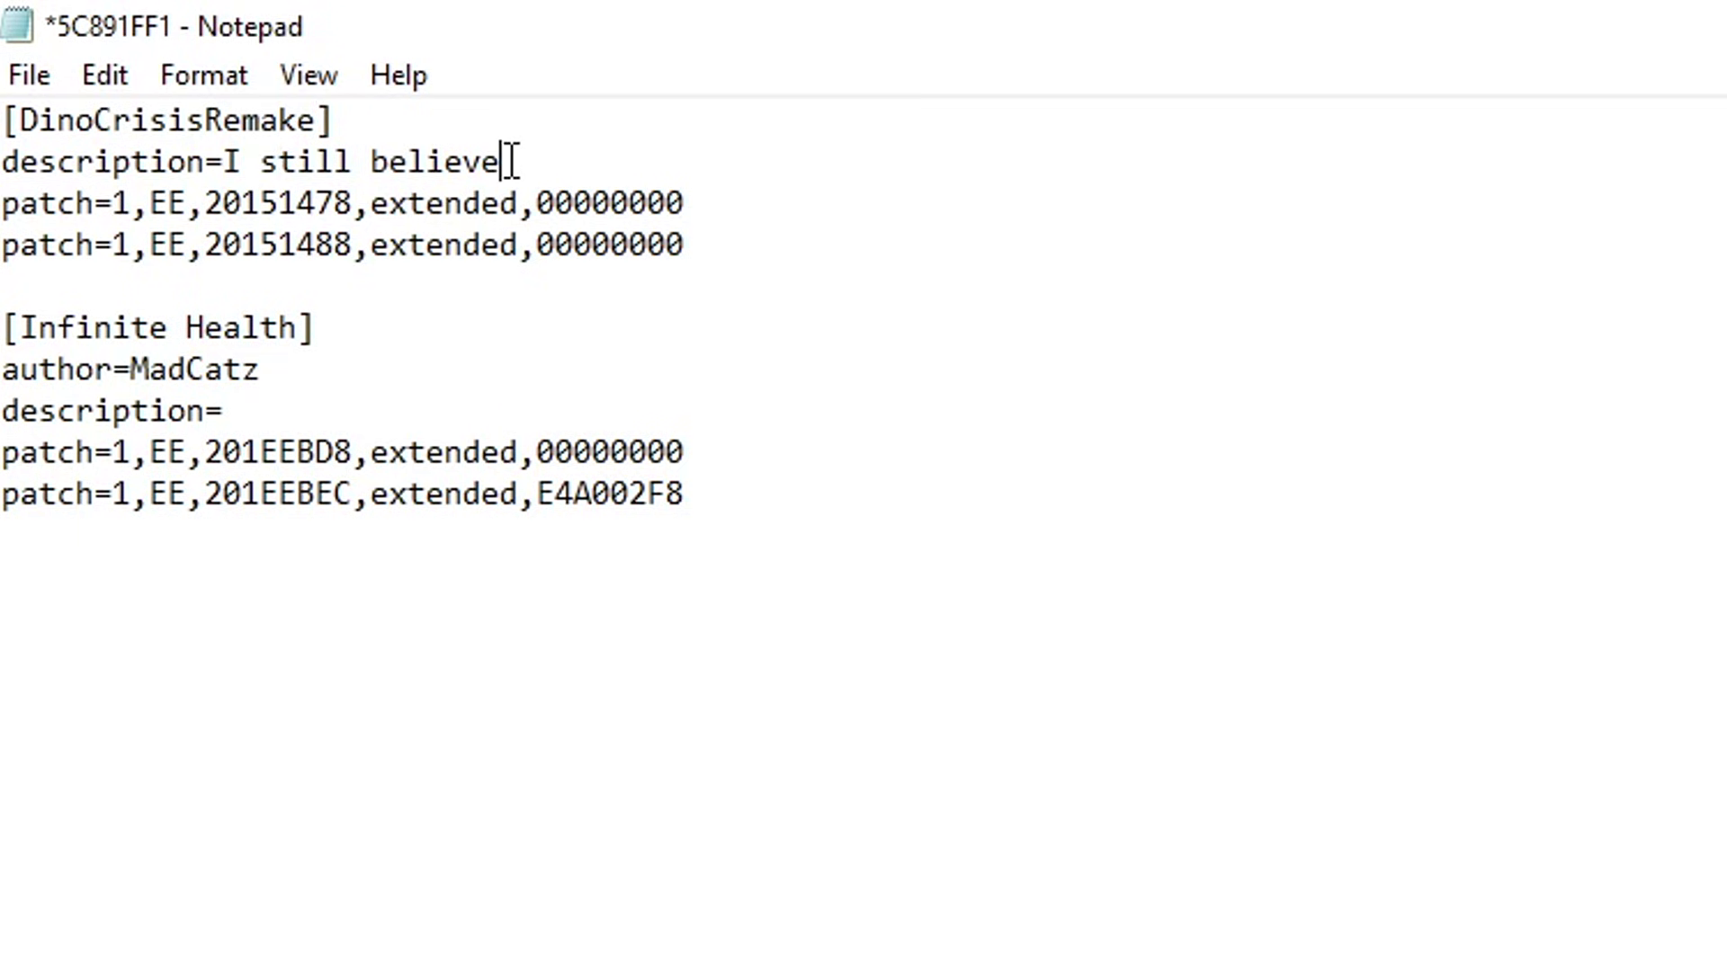
{"action": "key", "text": "Down"}
{"action": "key", "text": "Down"}
{"action": "key", "text": "Down"}
Save the edited 5C891FF1 pnach file and close Notepad
{"action": "left_click", "coordinate": [24, 74]}
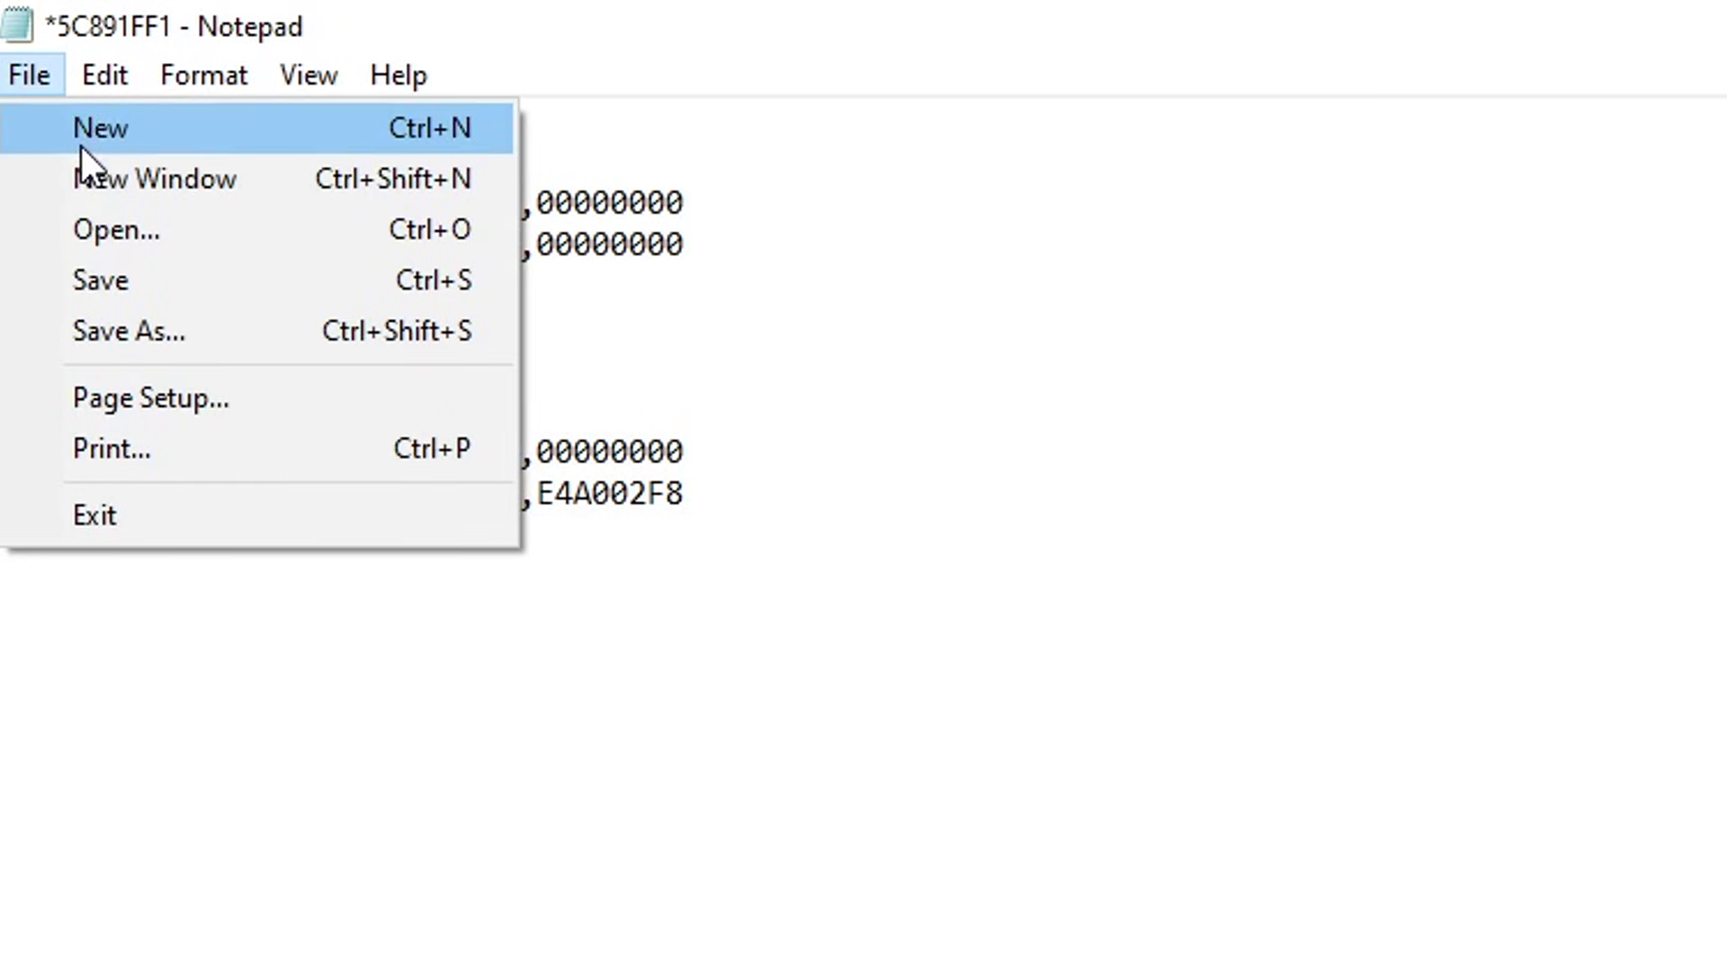
{"action": "left_click", "coordinate": [225, 279]}
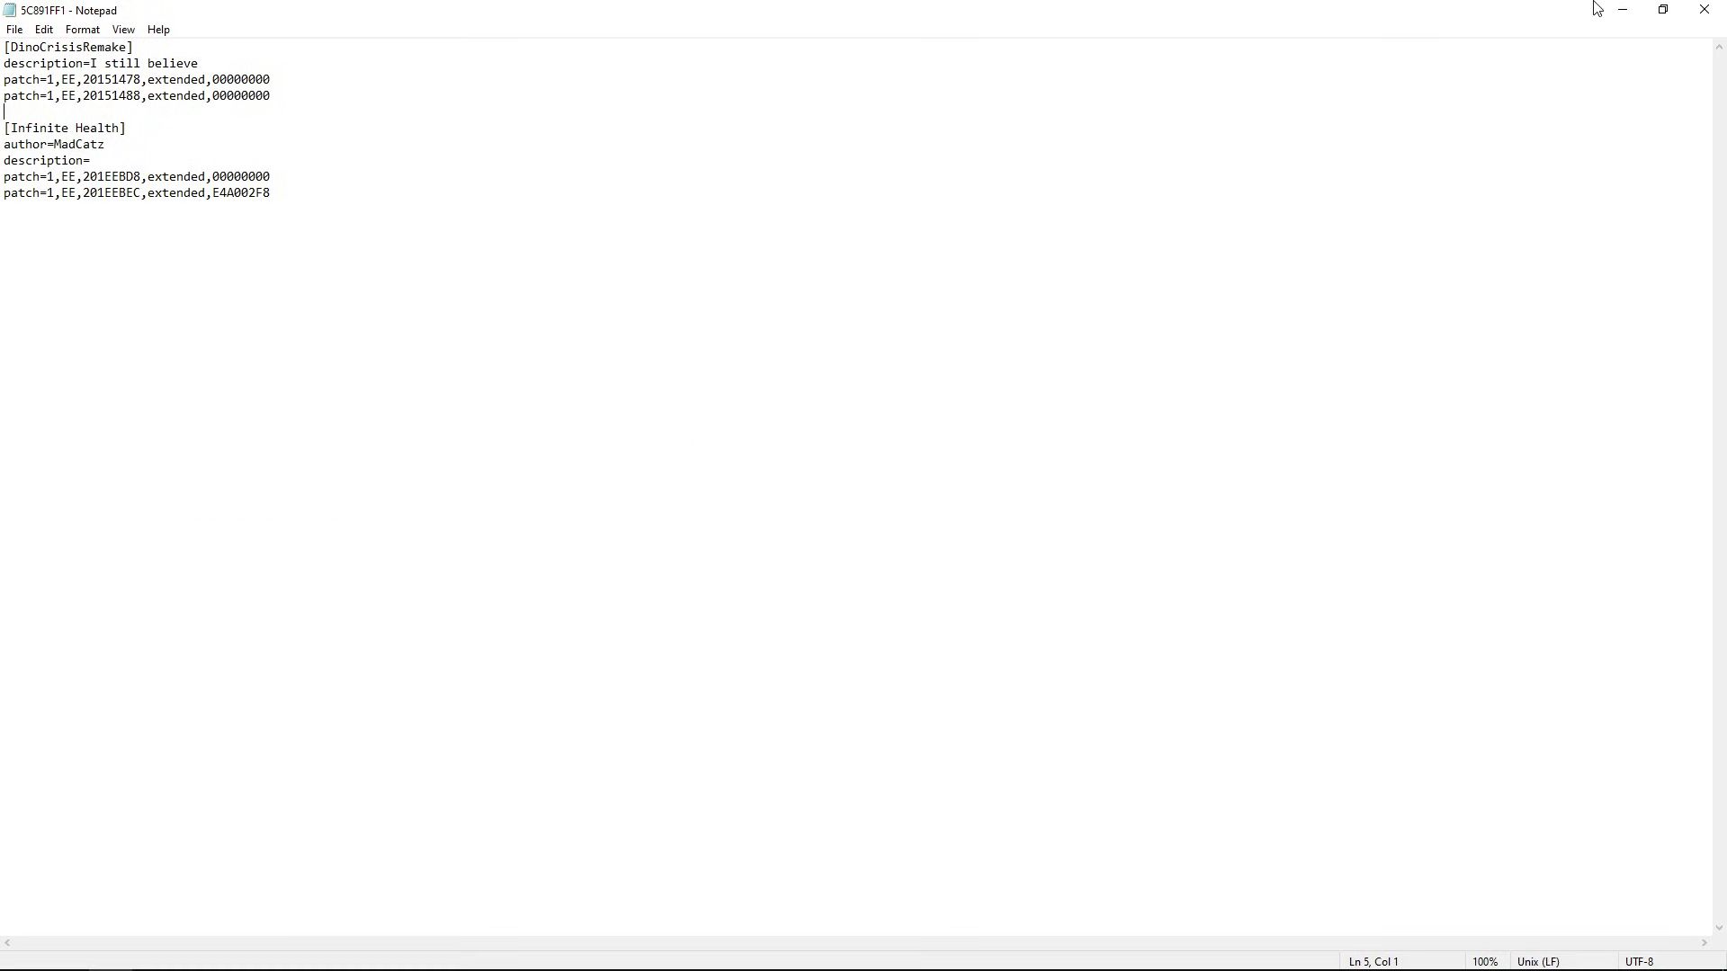
{"action": "left_click", "coordinate": [1705, 9]}
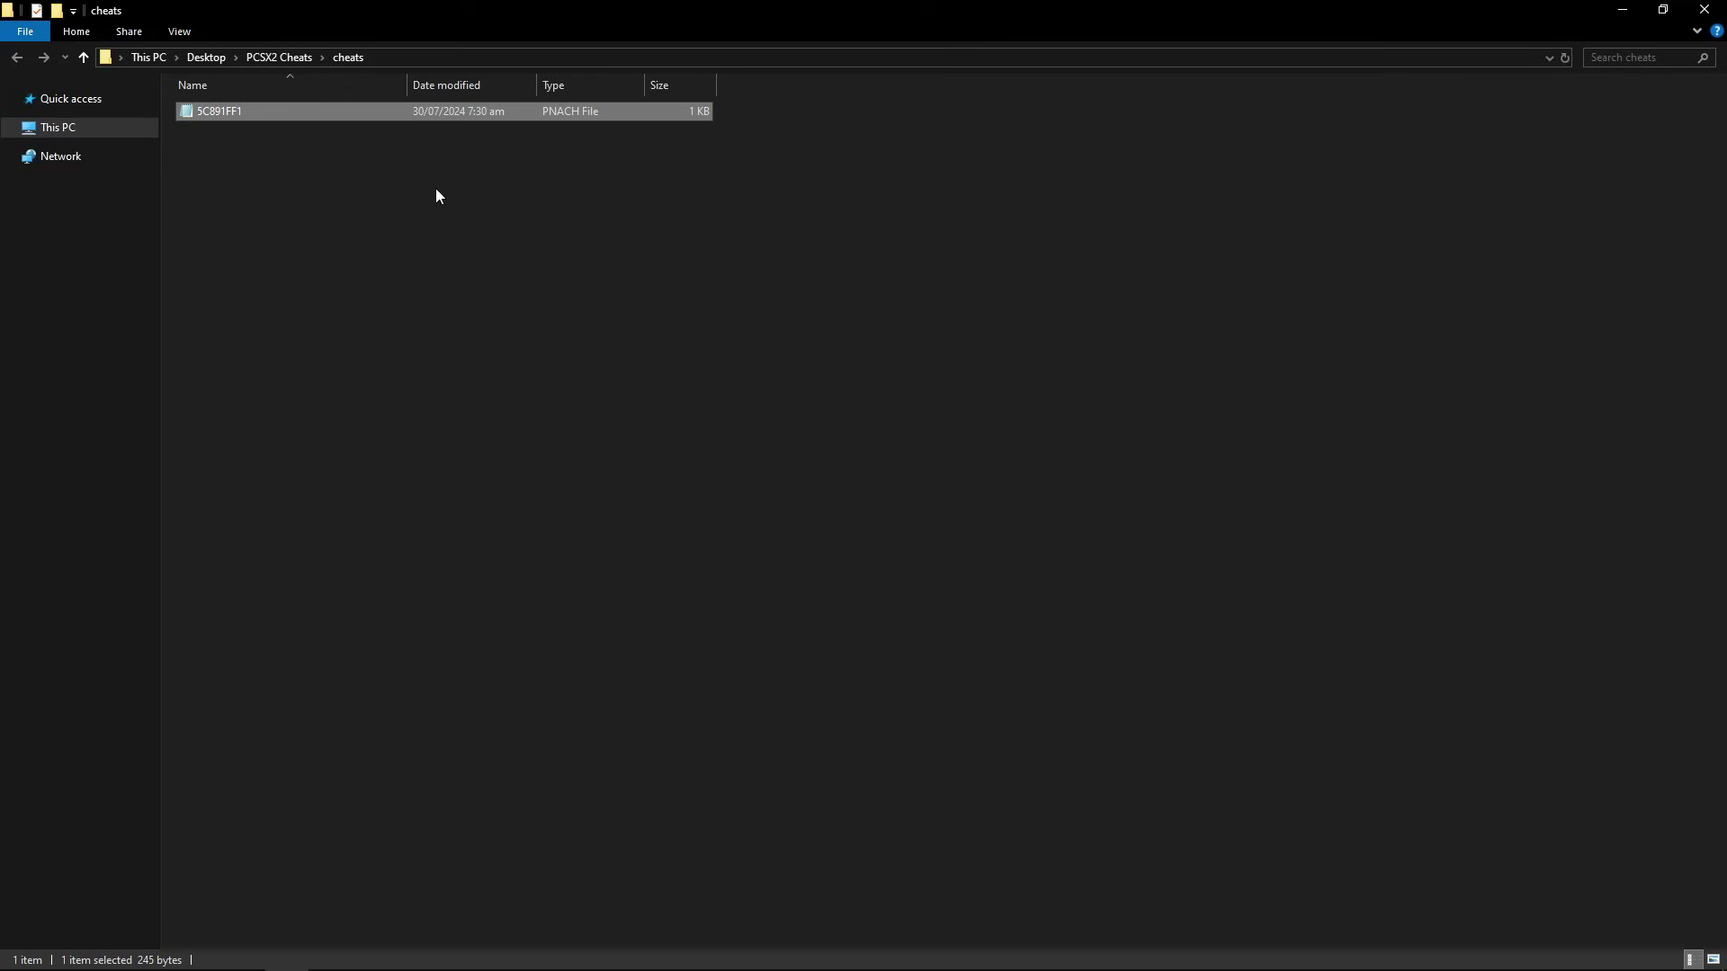
{"action": "left_click", "coordinate": [449, 149]}
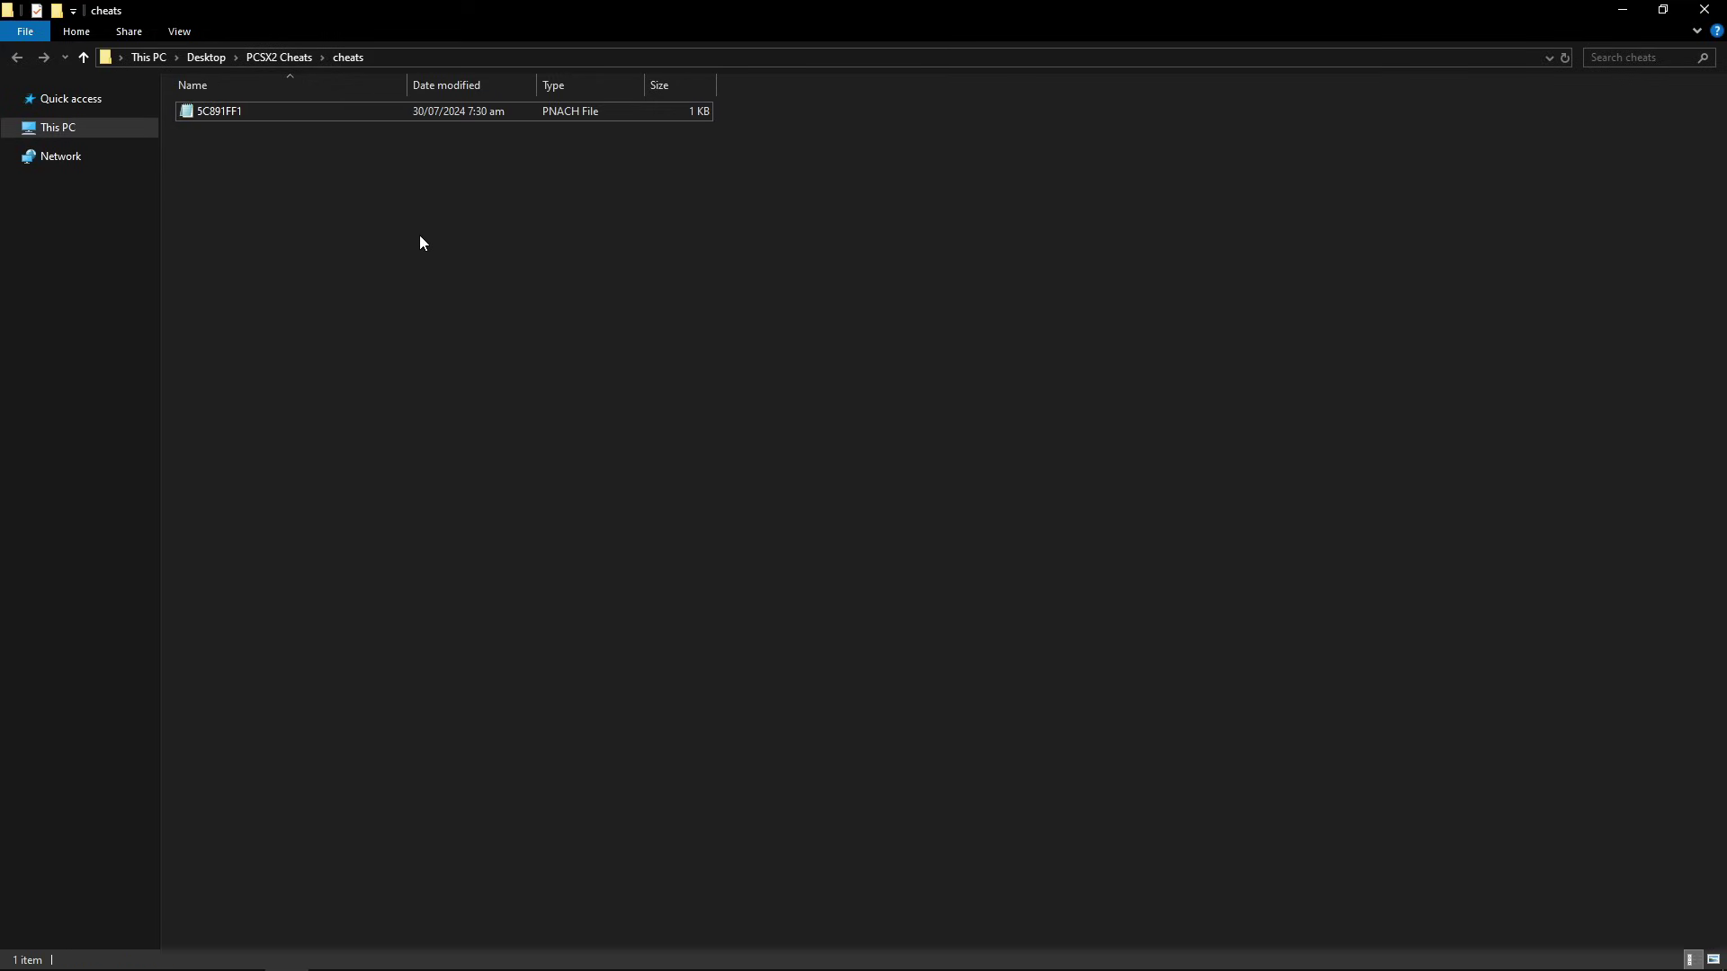
Switch to PCSX2 and view the cheats list in the properties of the game Black
{"action": "left_click", "coordinate": [865, 956]}
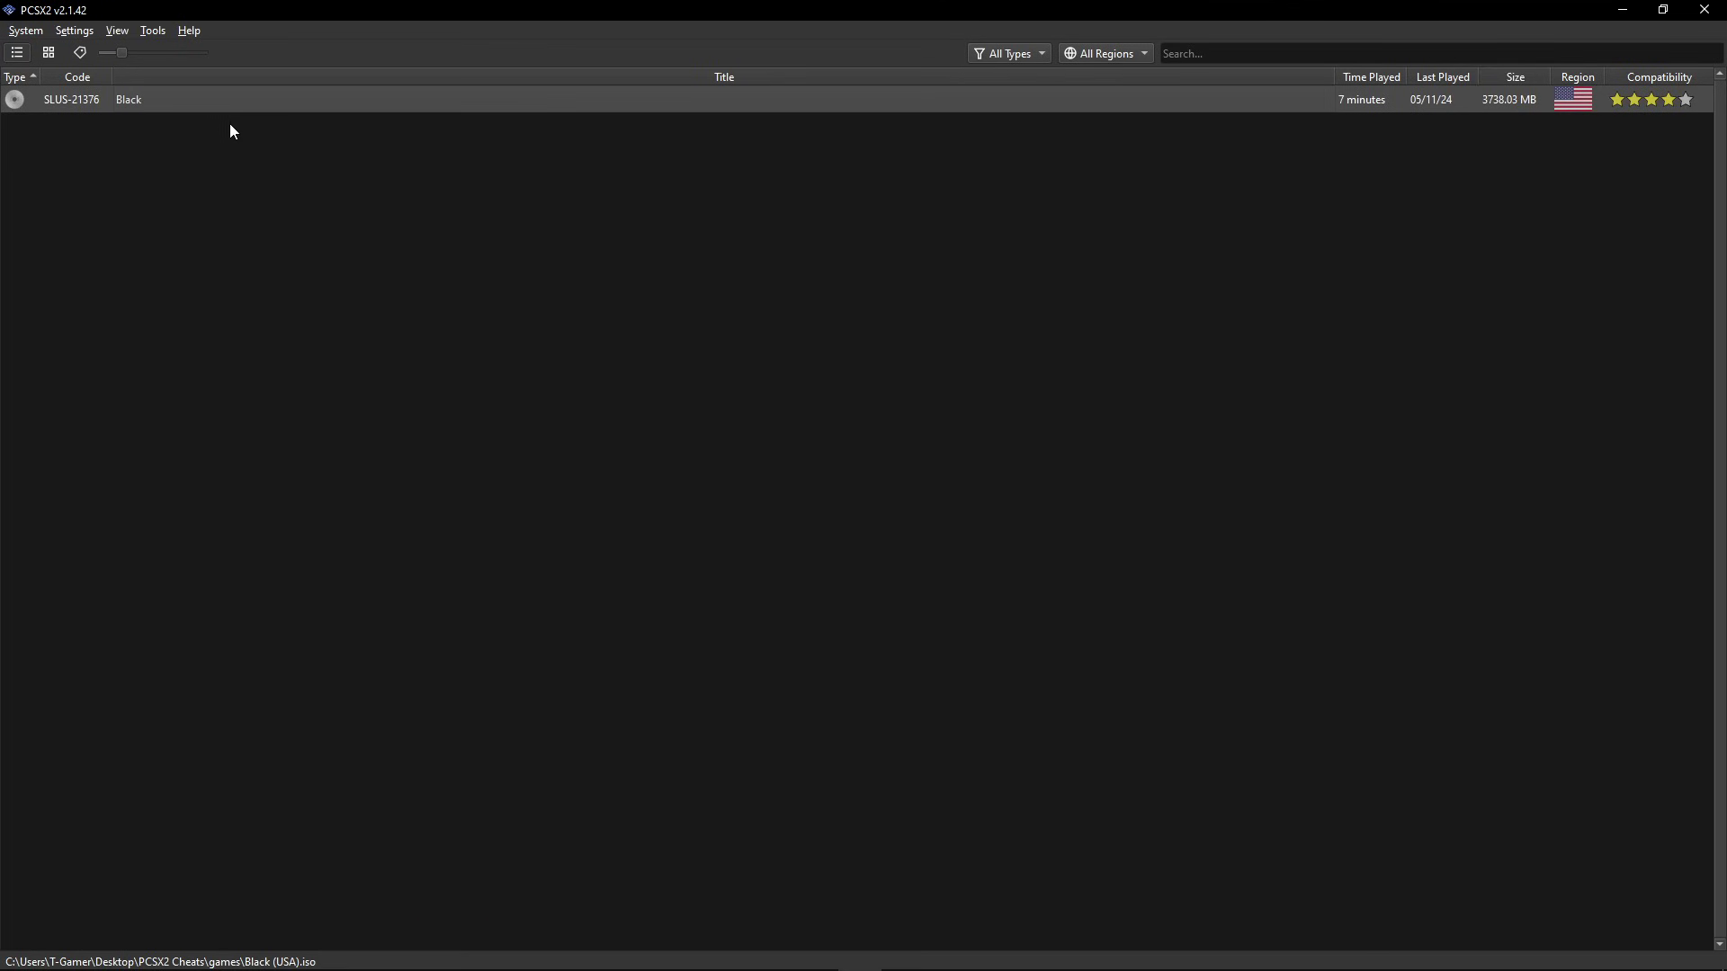
{"action": "right_click", "coordinate": [160, 101]}
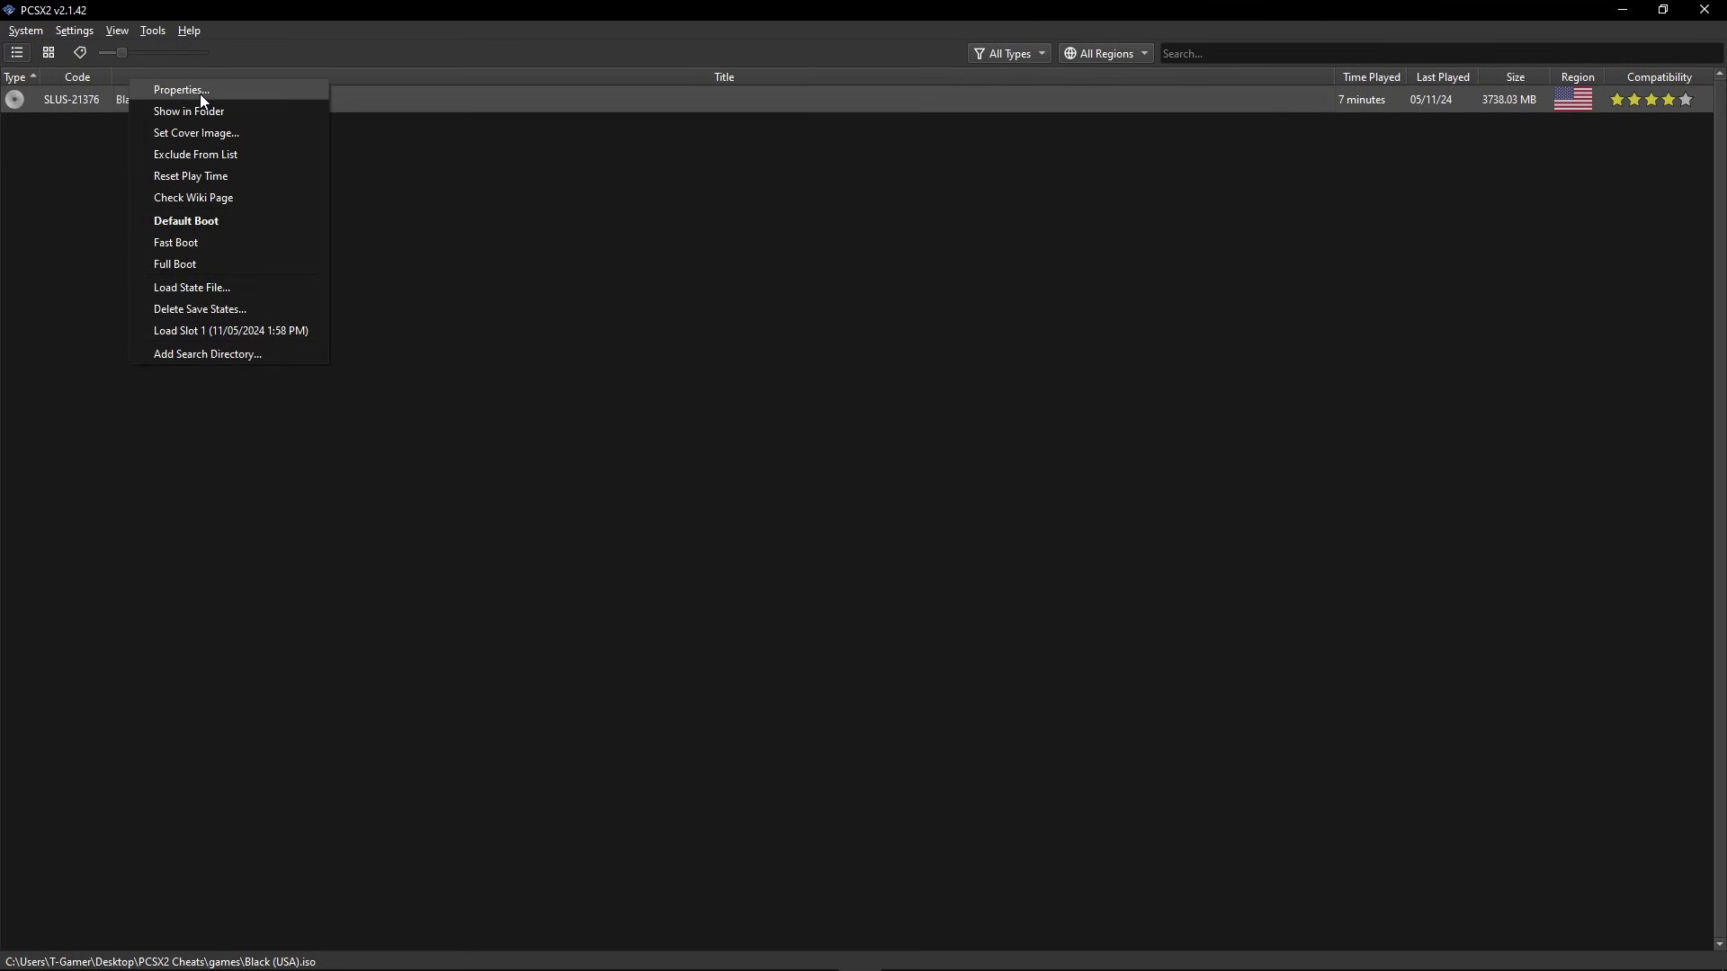
{"action": "left_click", "coordinate": [199, 93]}
{"action": "left_click", "coordinate": [578, 417]}
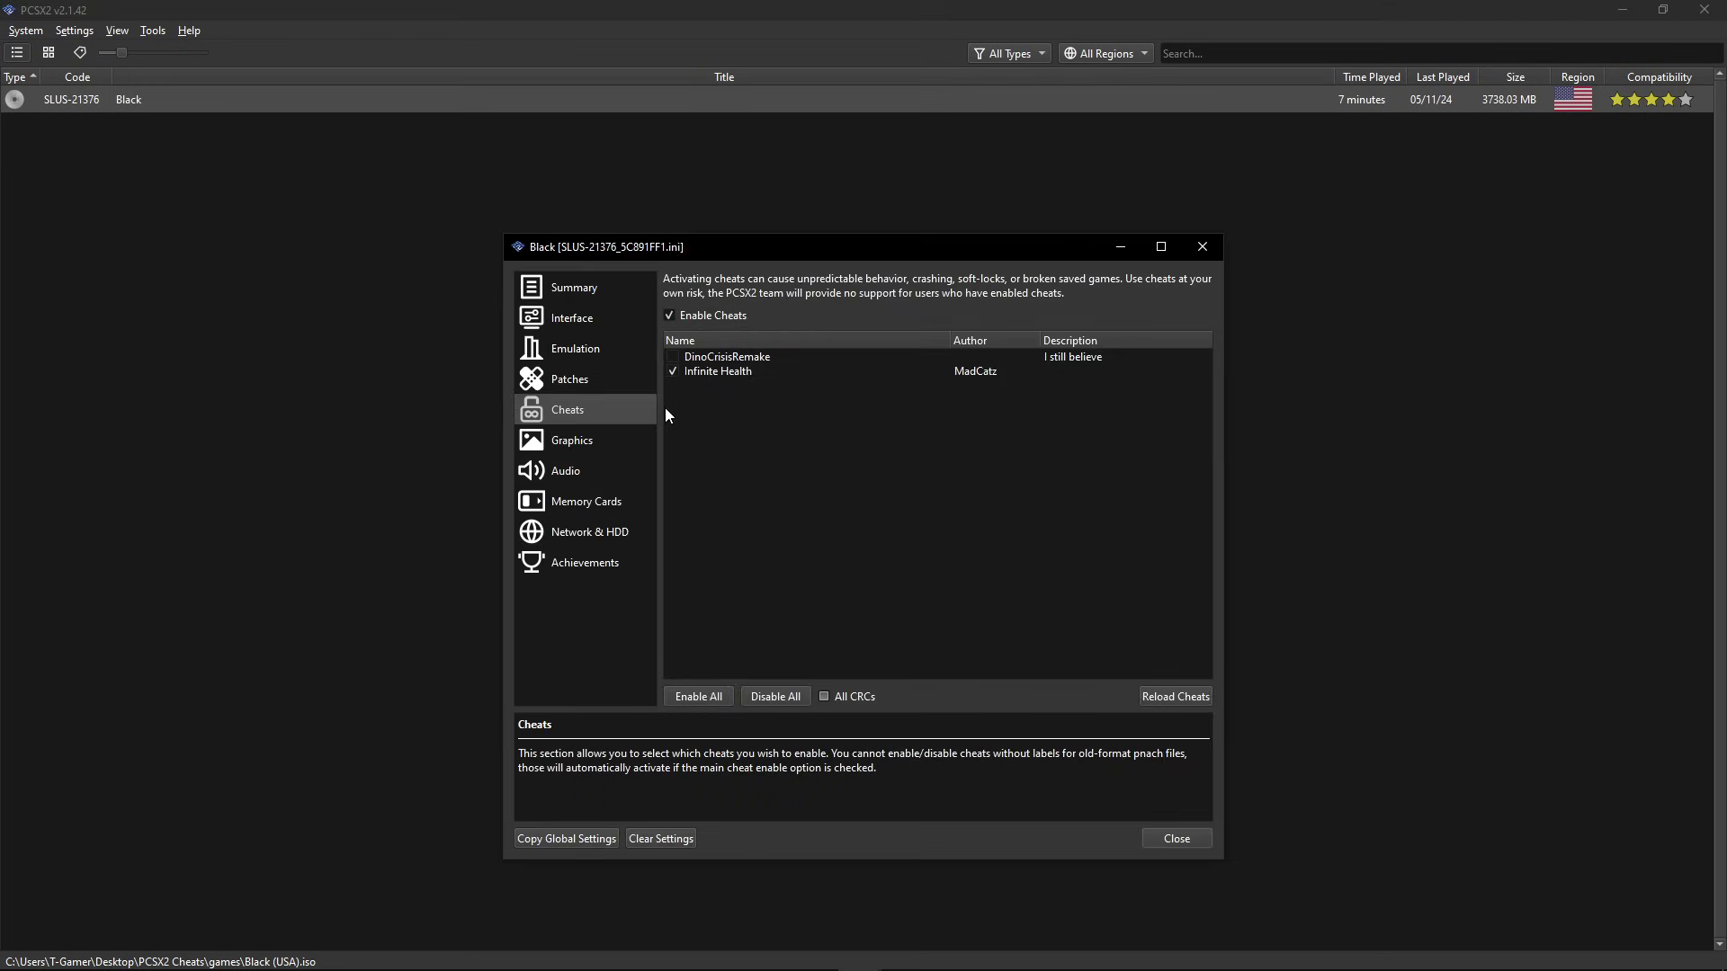